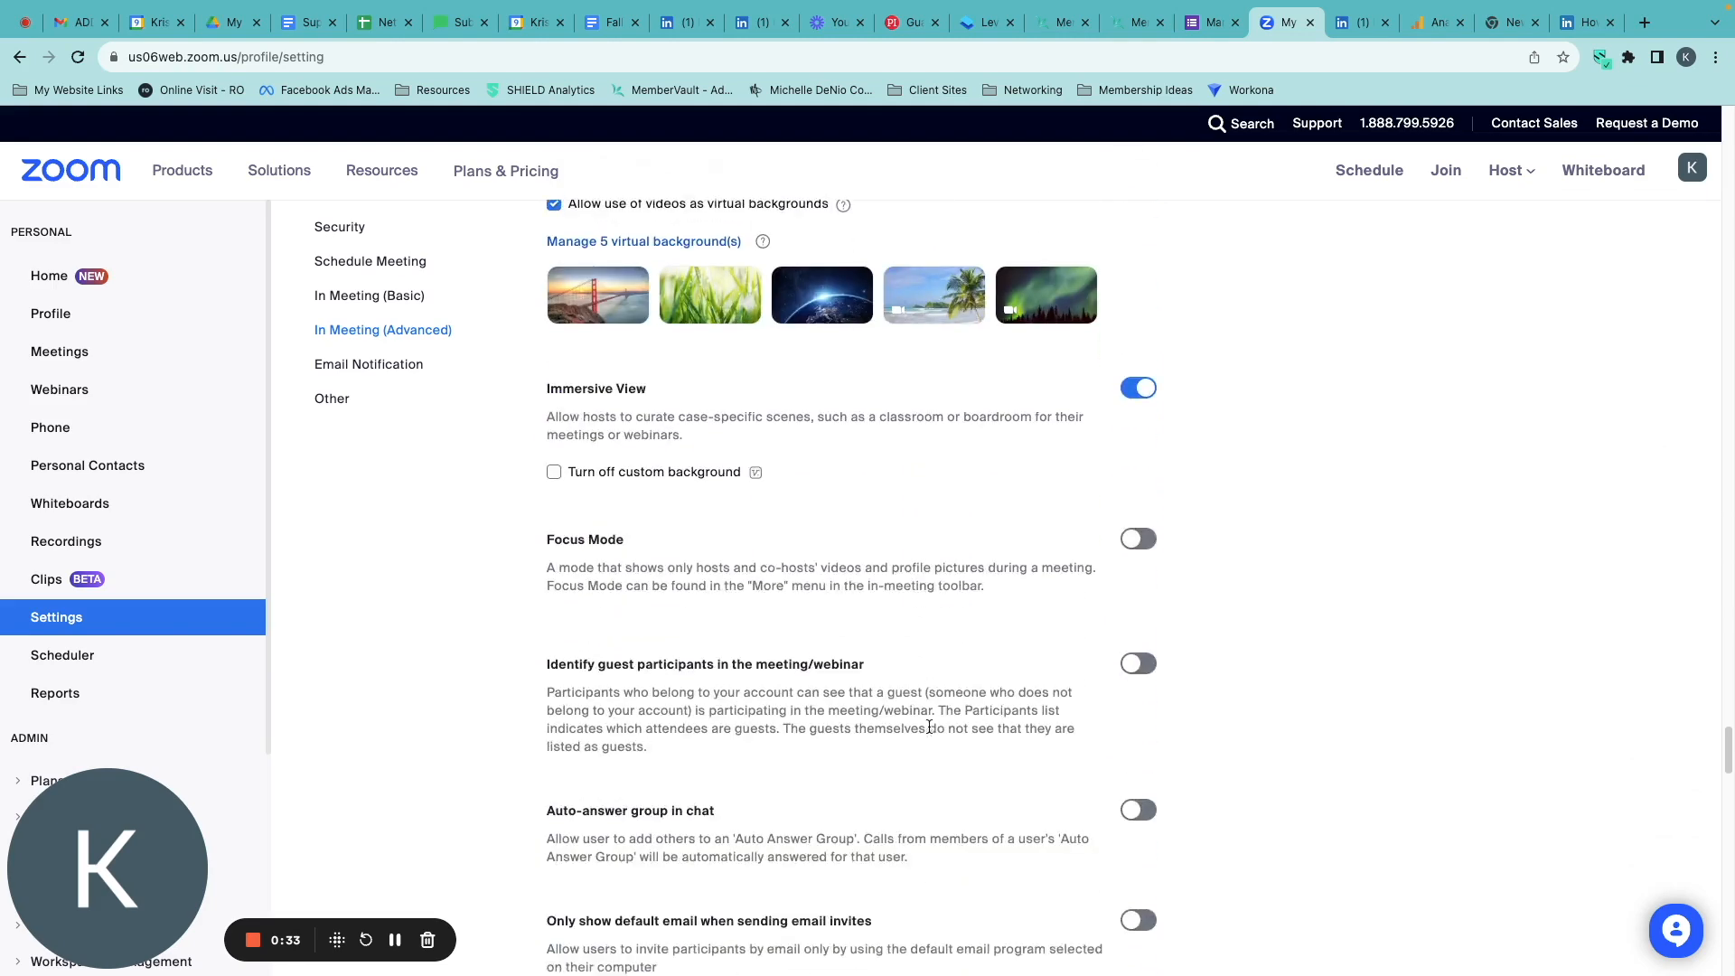
scroll(929, 726, "down", 4)
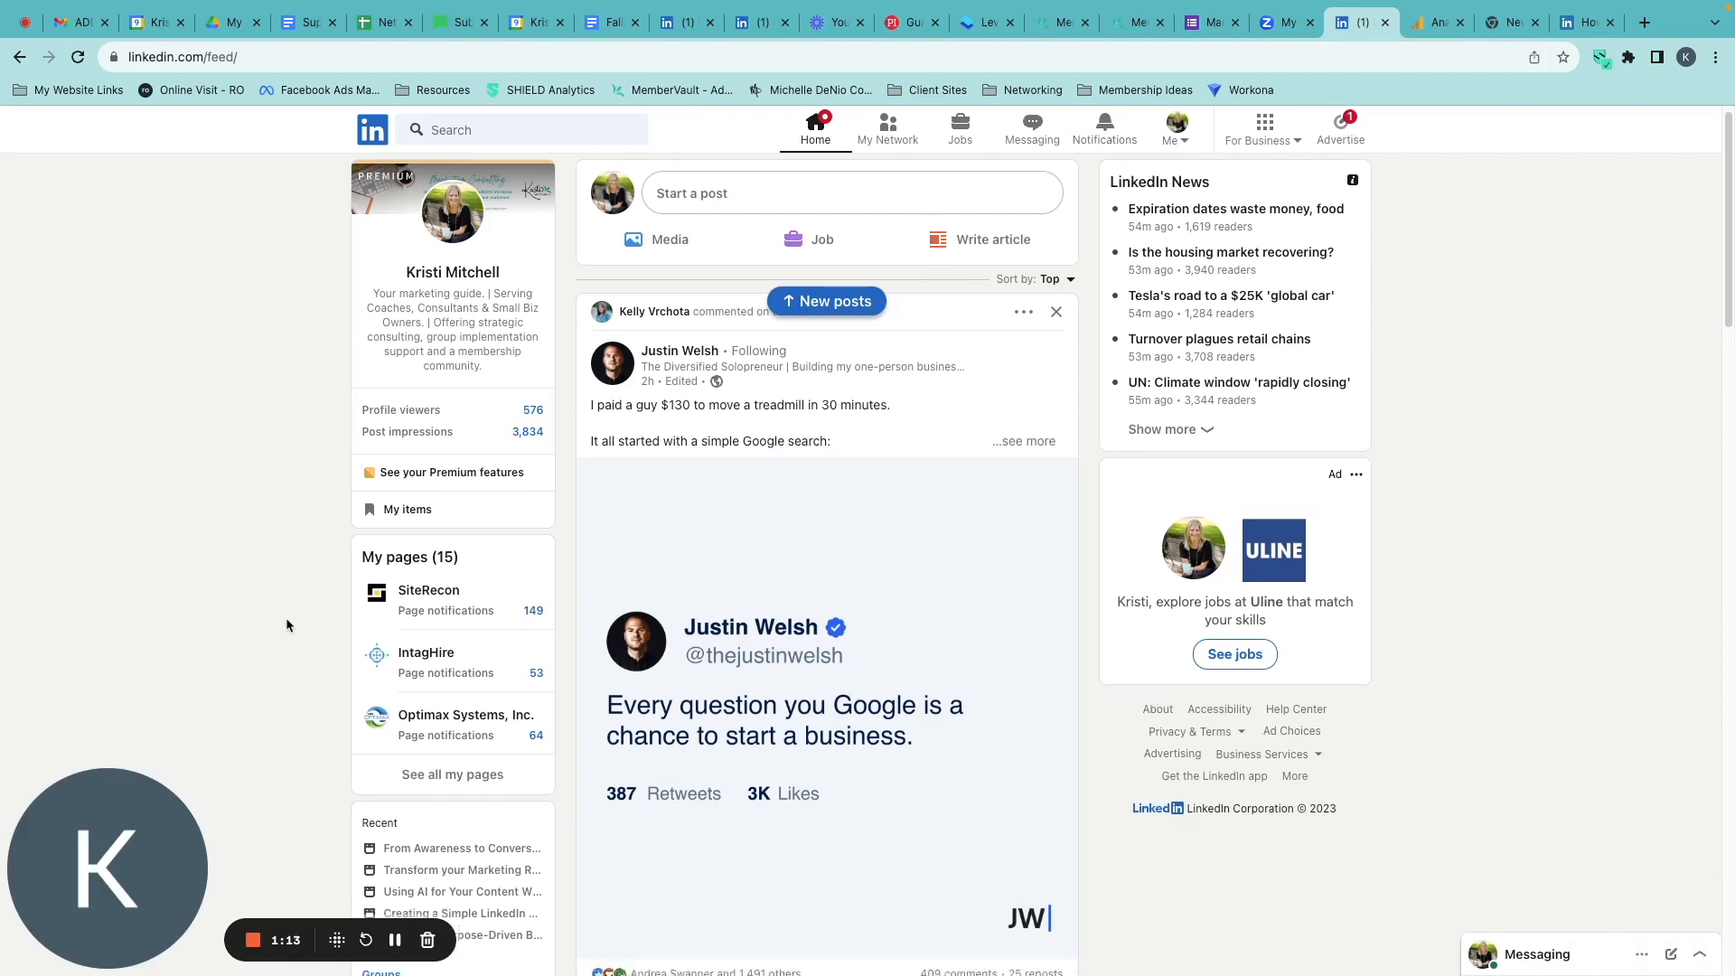
Start a new LinkedIn event from the home feed and upload Masterclass LI Event Image.png as its cover image.
scroll(286, 618, "down", 7)
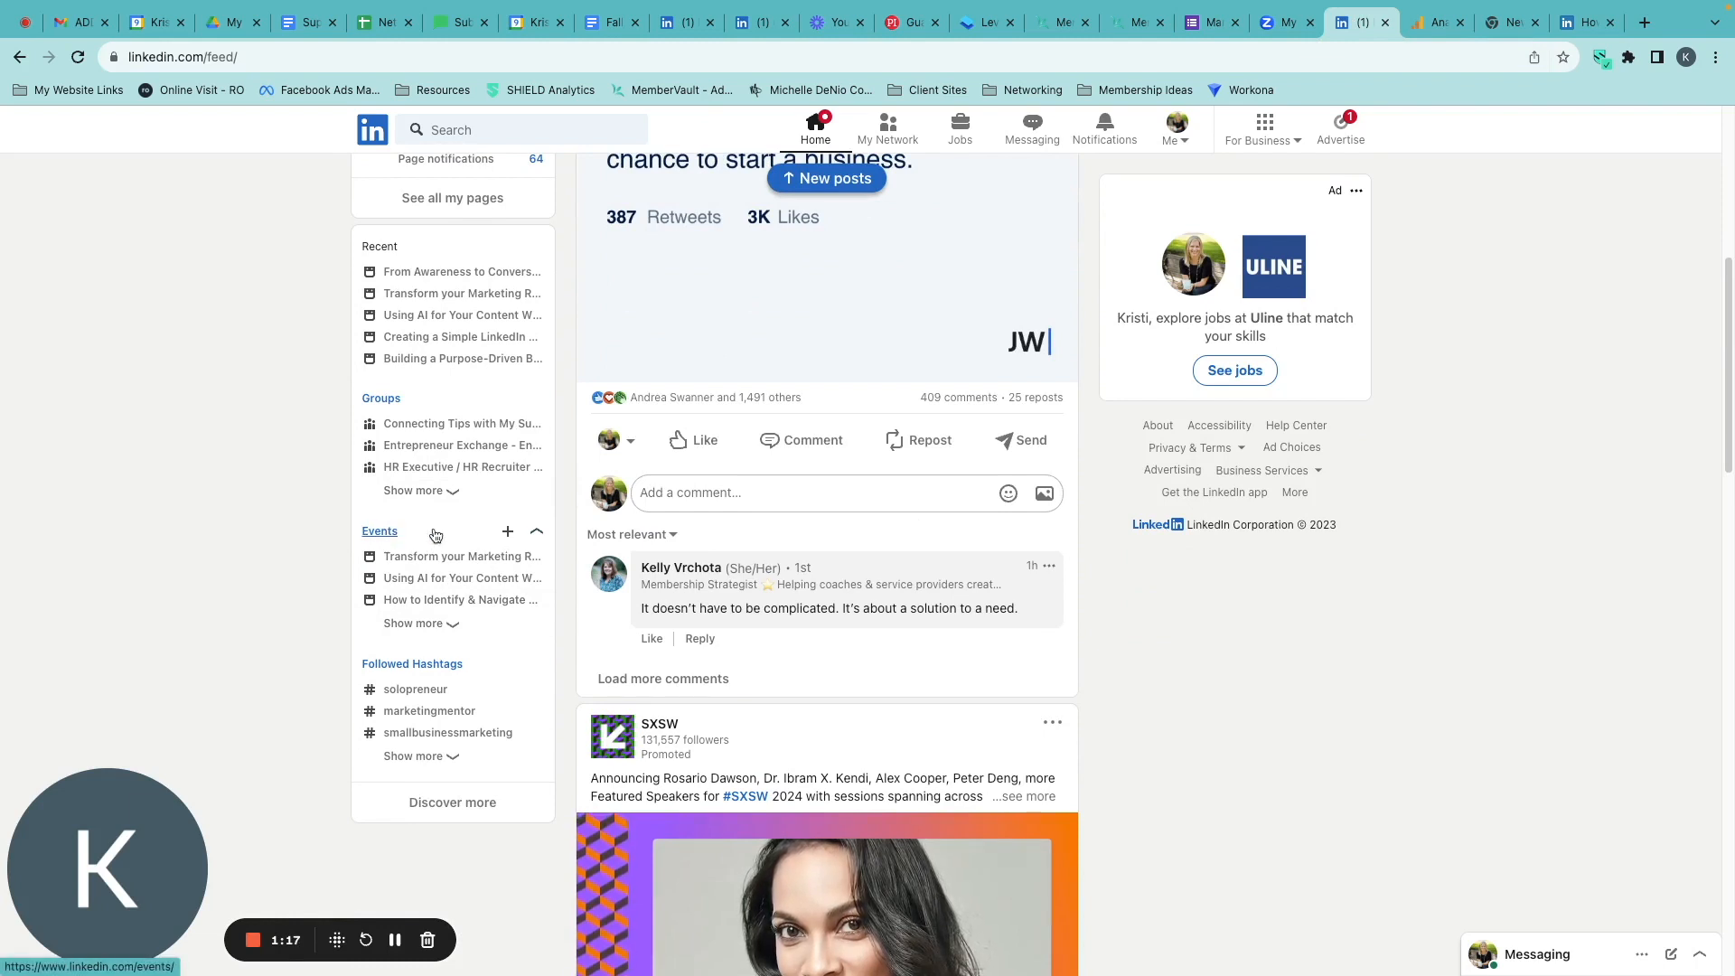
left_click(508, 533)
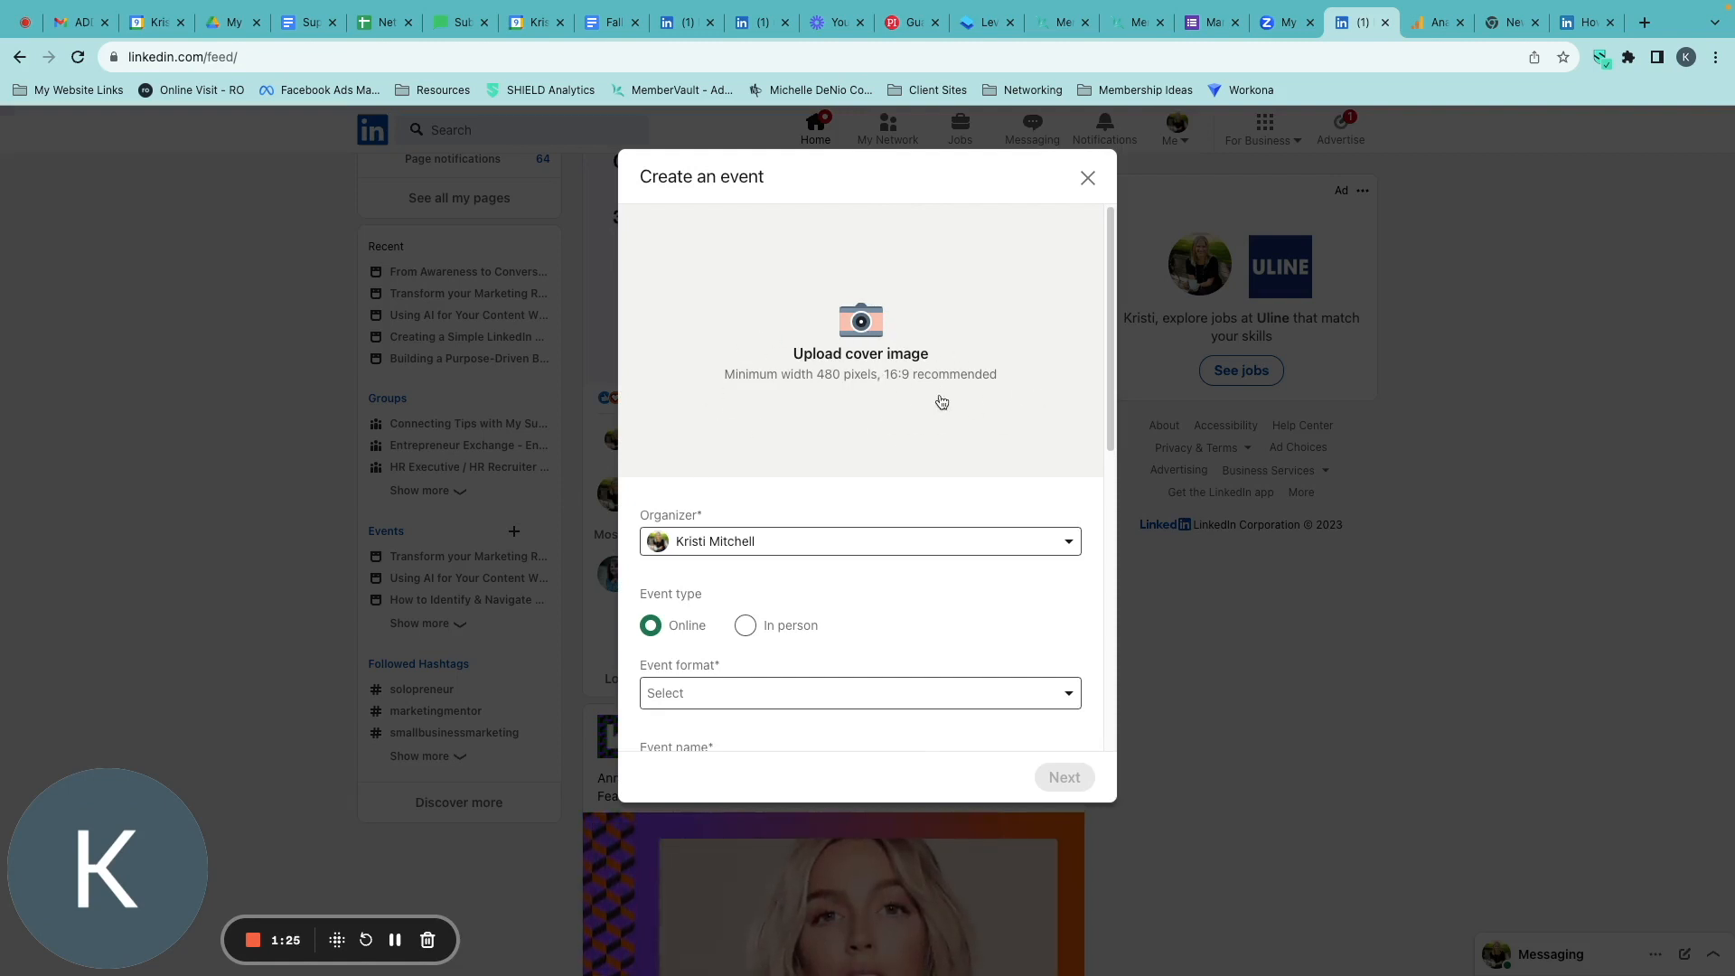
left_click(871, 329)
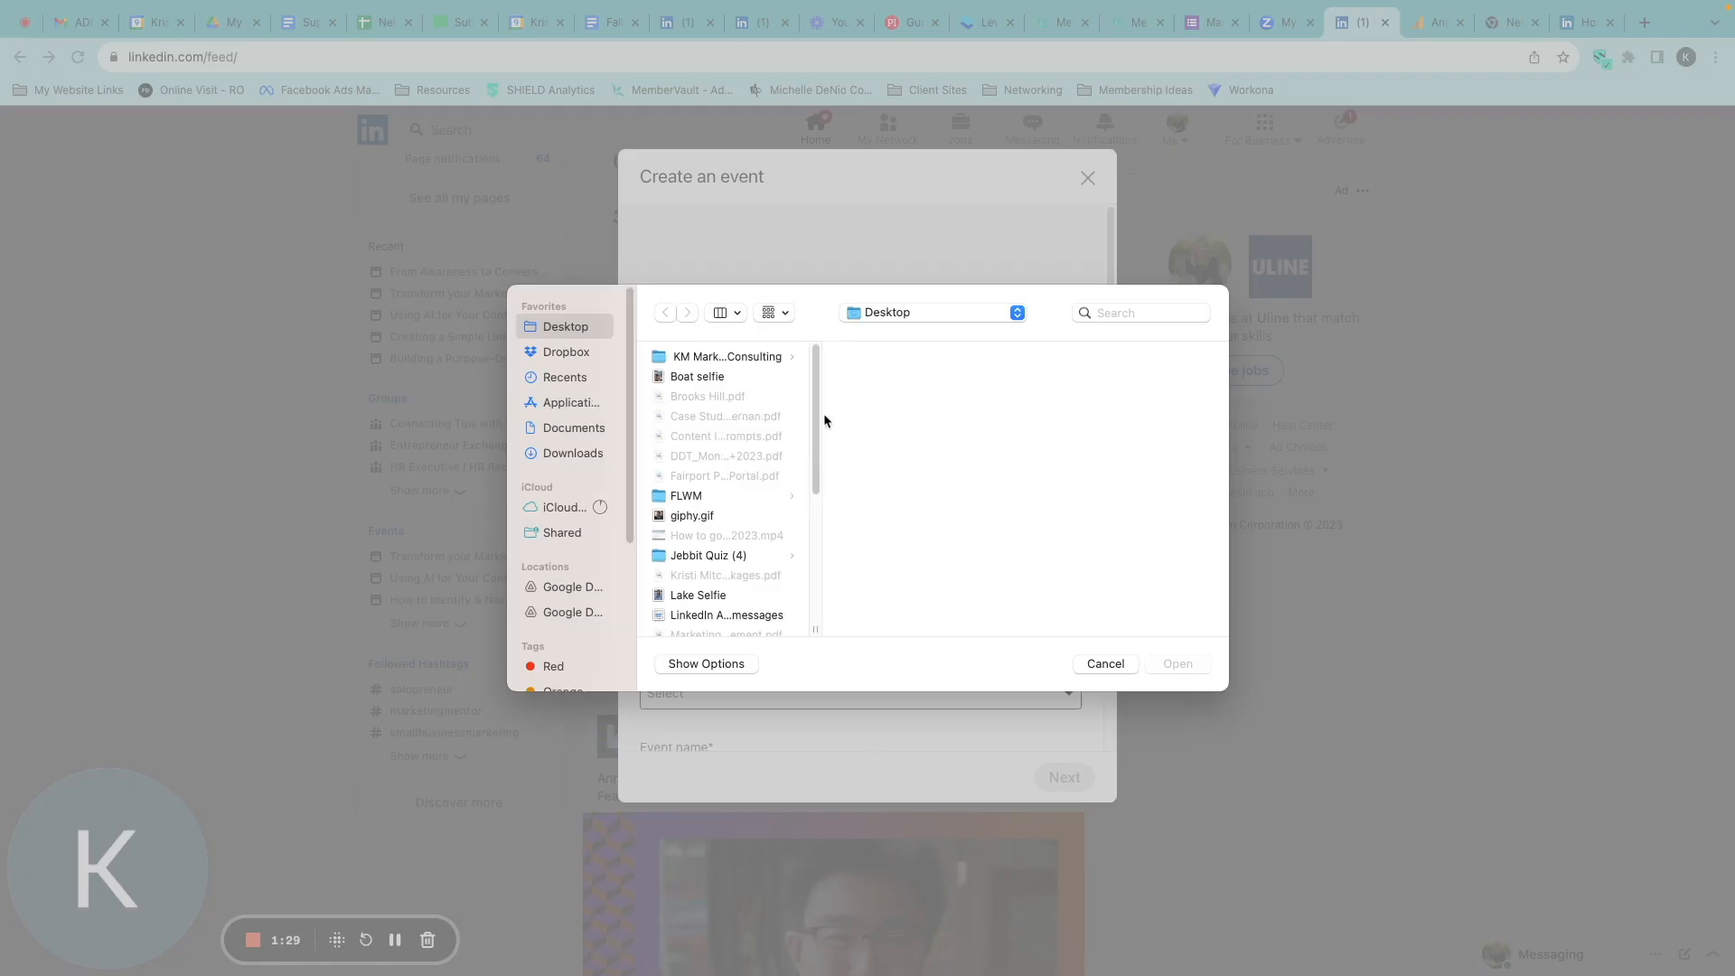
left_click_drag(813, 352, 813, 445)
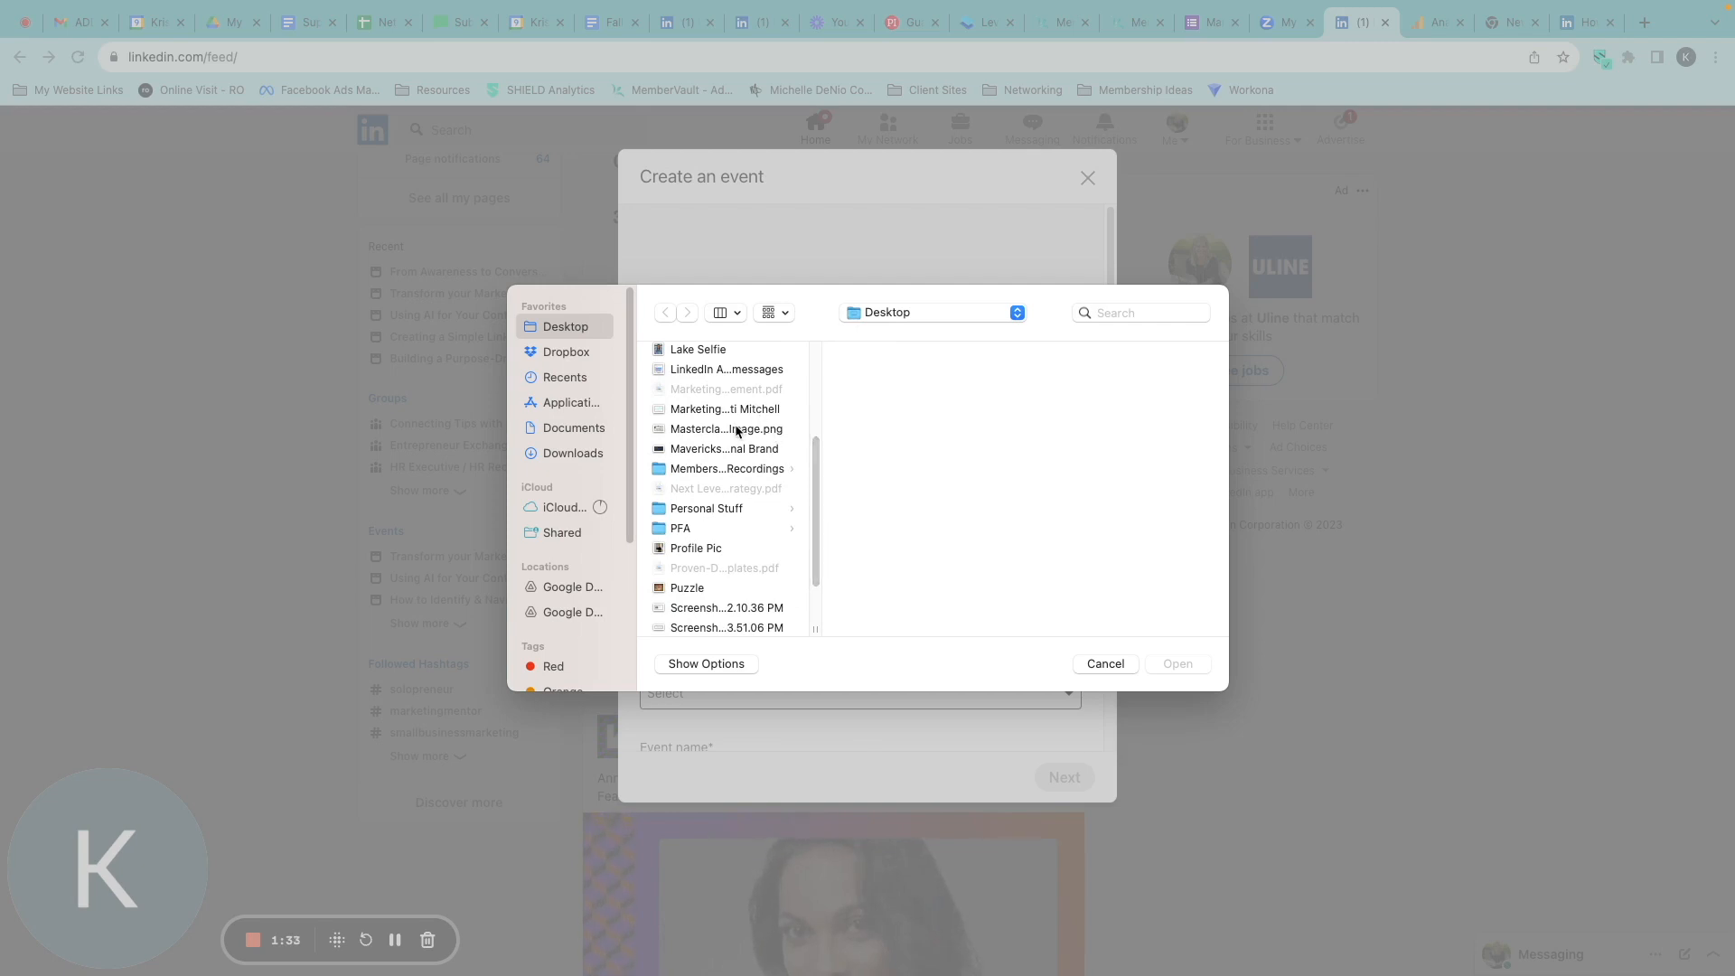
left_click(737, 430)
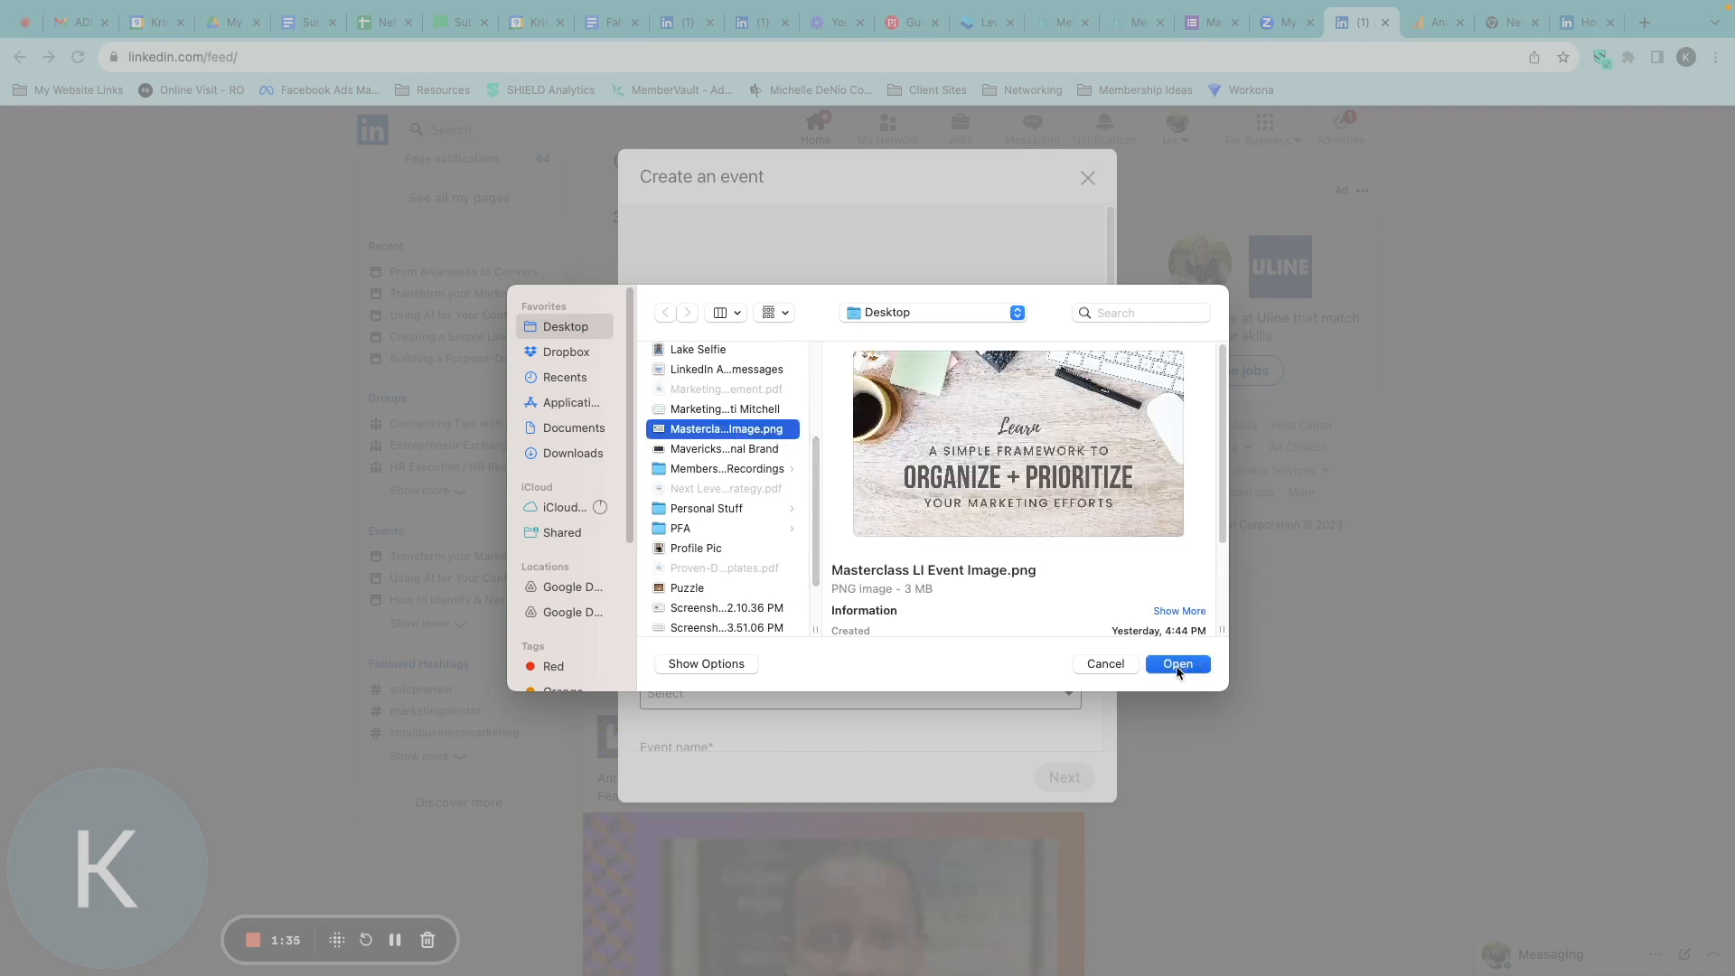
left_click(1177, 666)
left_click(1063, 732)
Set the event format to LinkedIn Live and fill in the event name as LinkedIn Live with the guest's name.
scroll(800, 601, "down", 2)
scroll(846, 538, "down", 2)
left_click(801, 400)
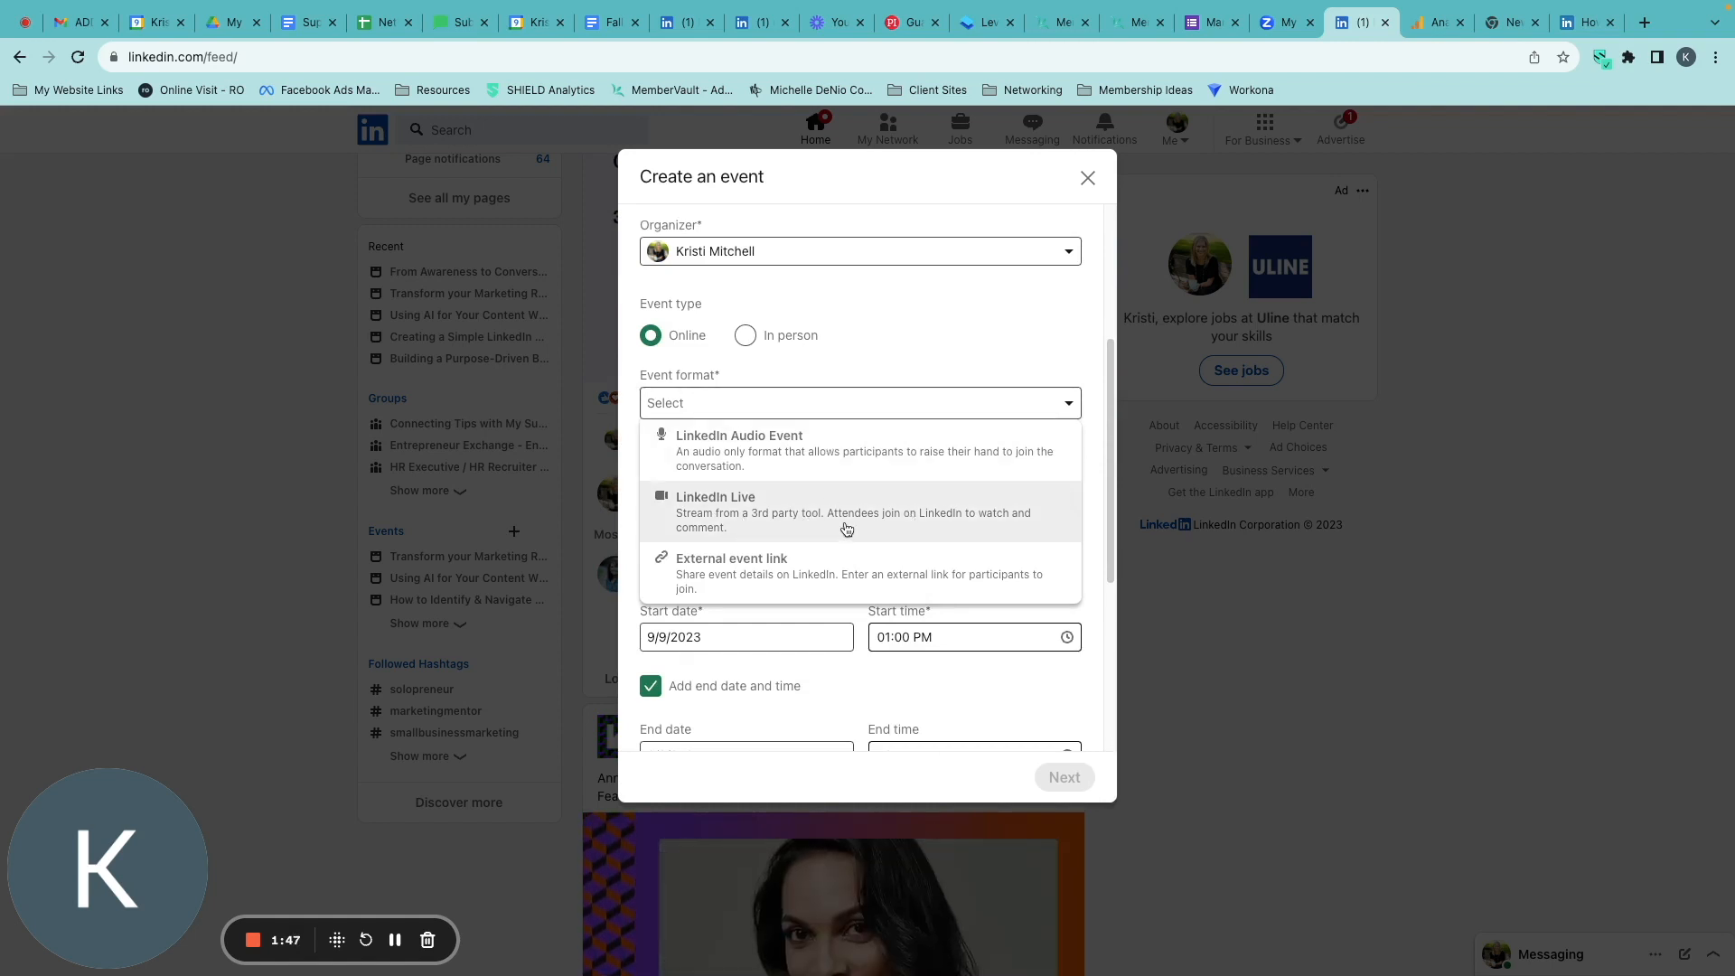
left_click(740, 513)
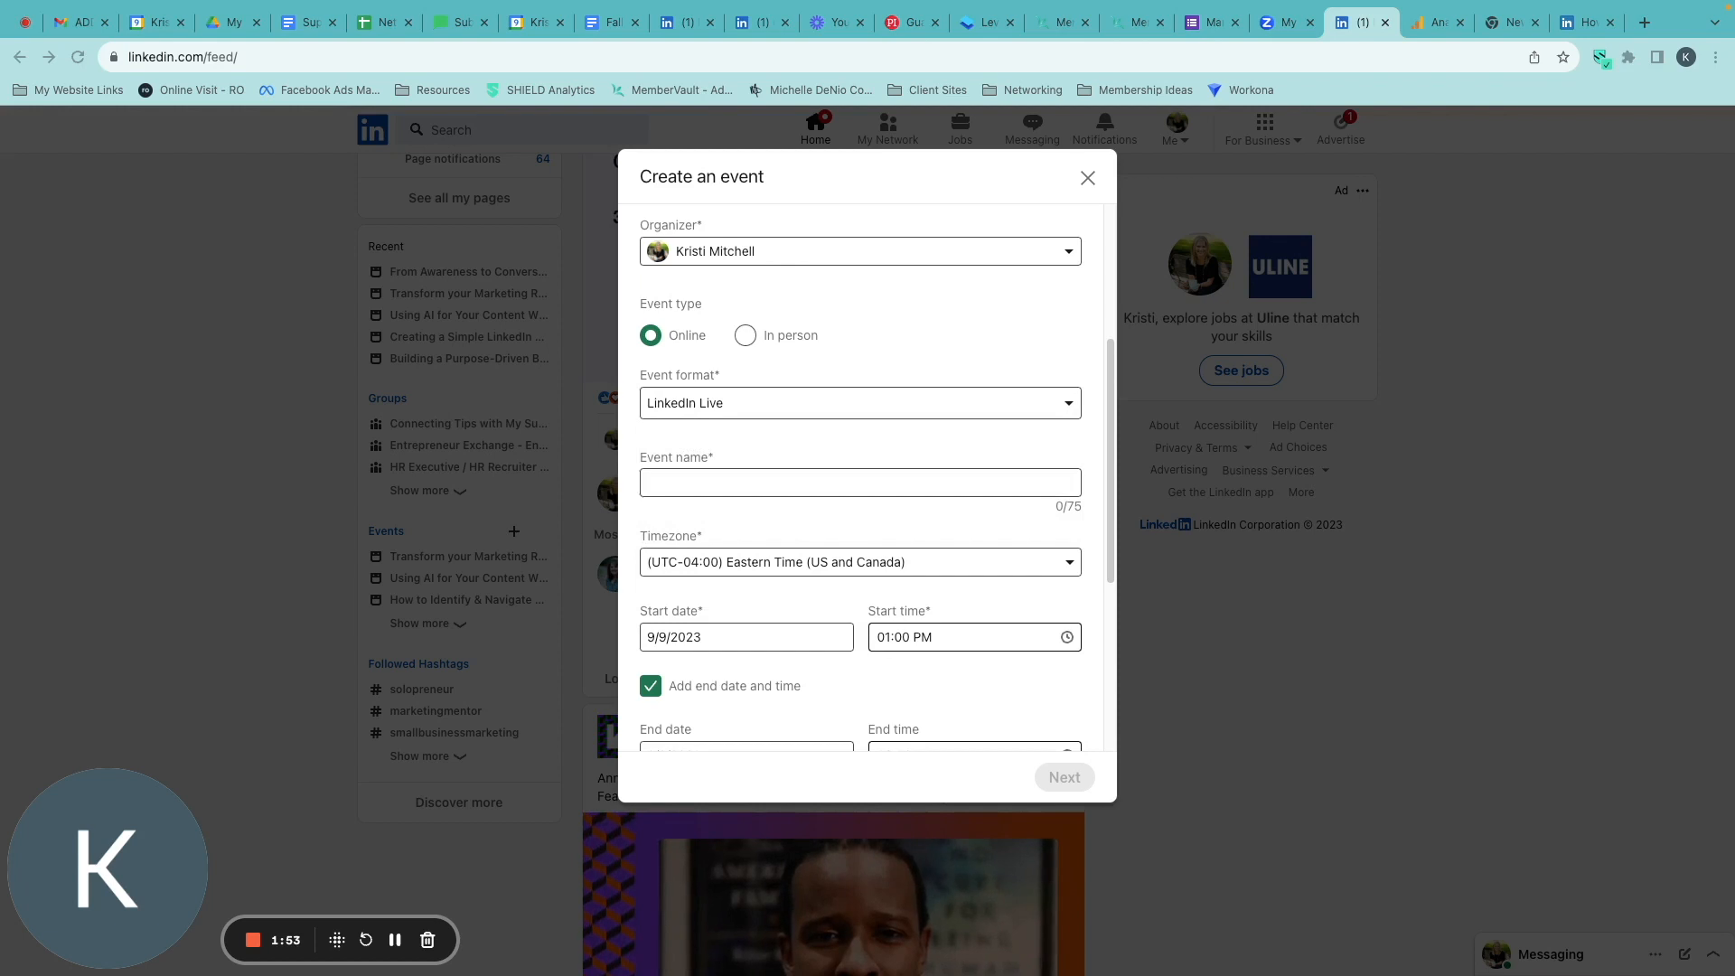
left_click(784, 479)
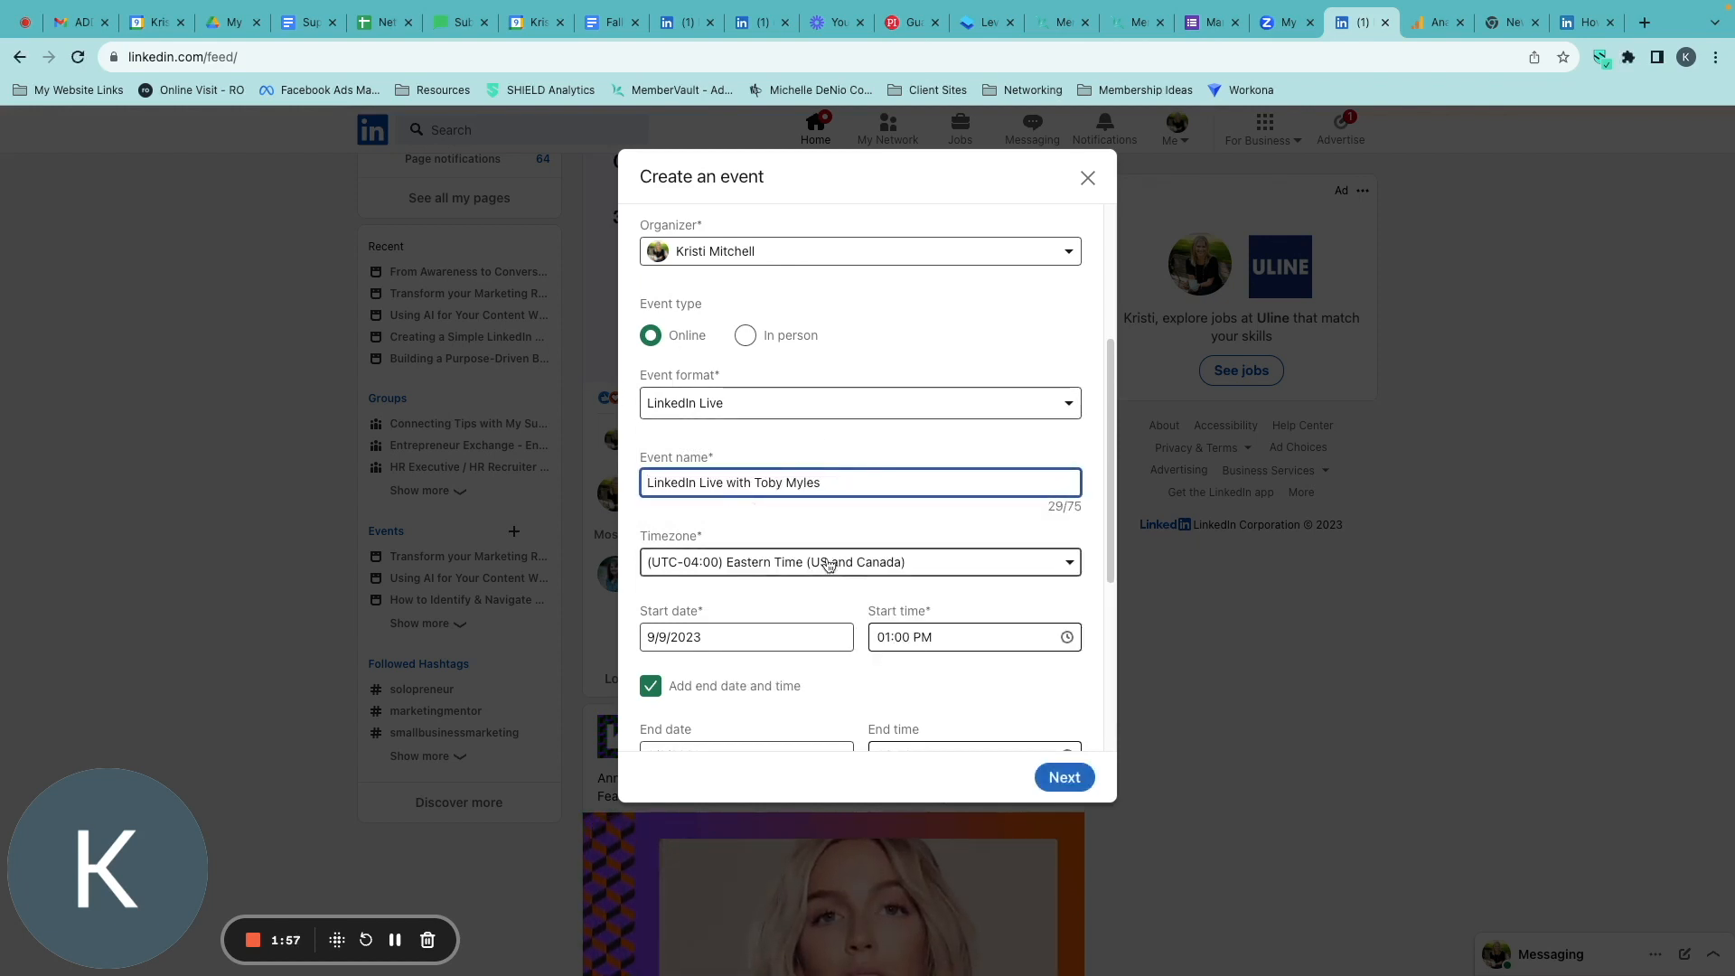
Set the event's start to 9/19/2023 at 12:00 PM, keeping the Eastern Time timezone.
left_click(854, 565)
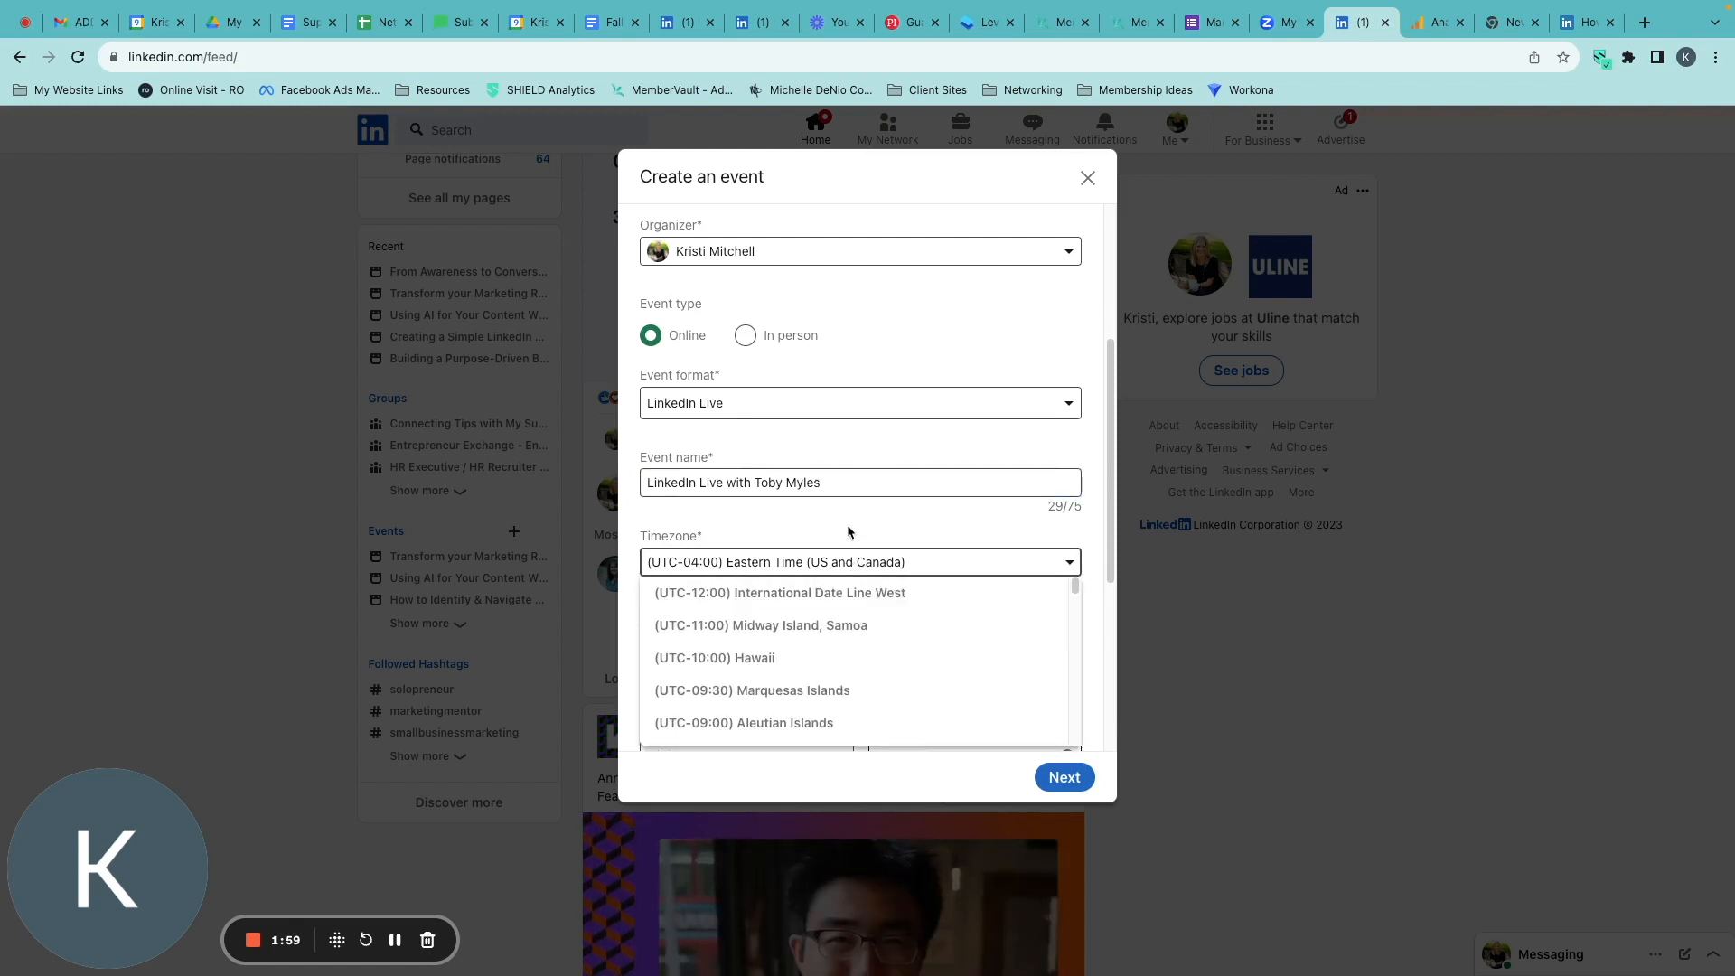
left_click(795, 565)
scroll(771, 584, "down", 2)
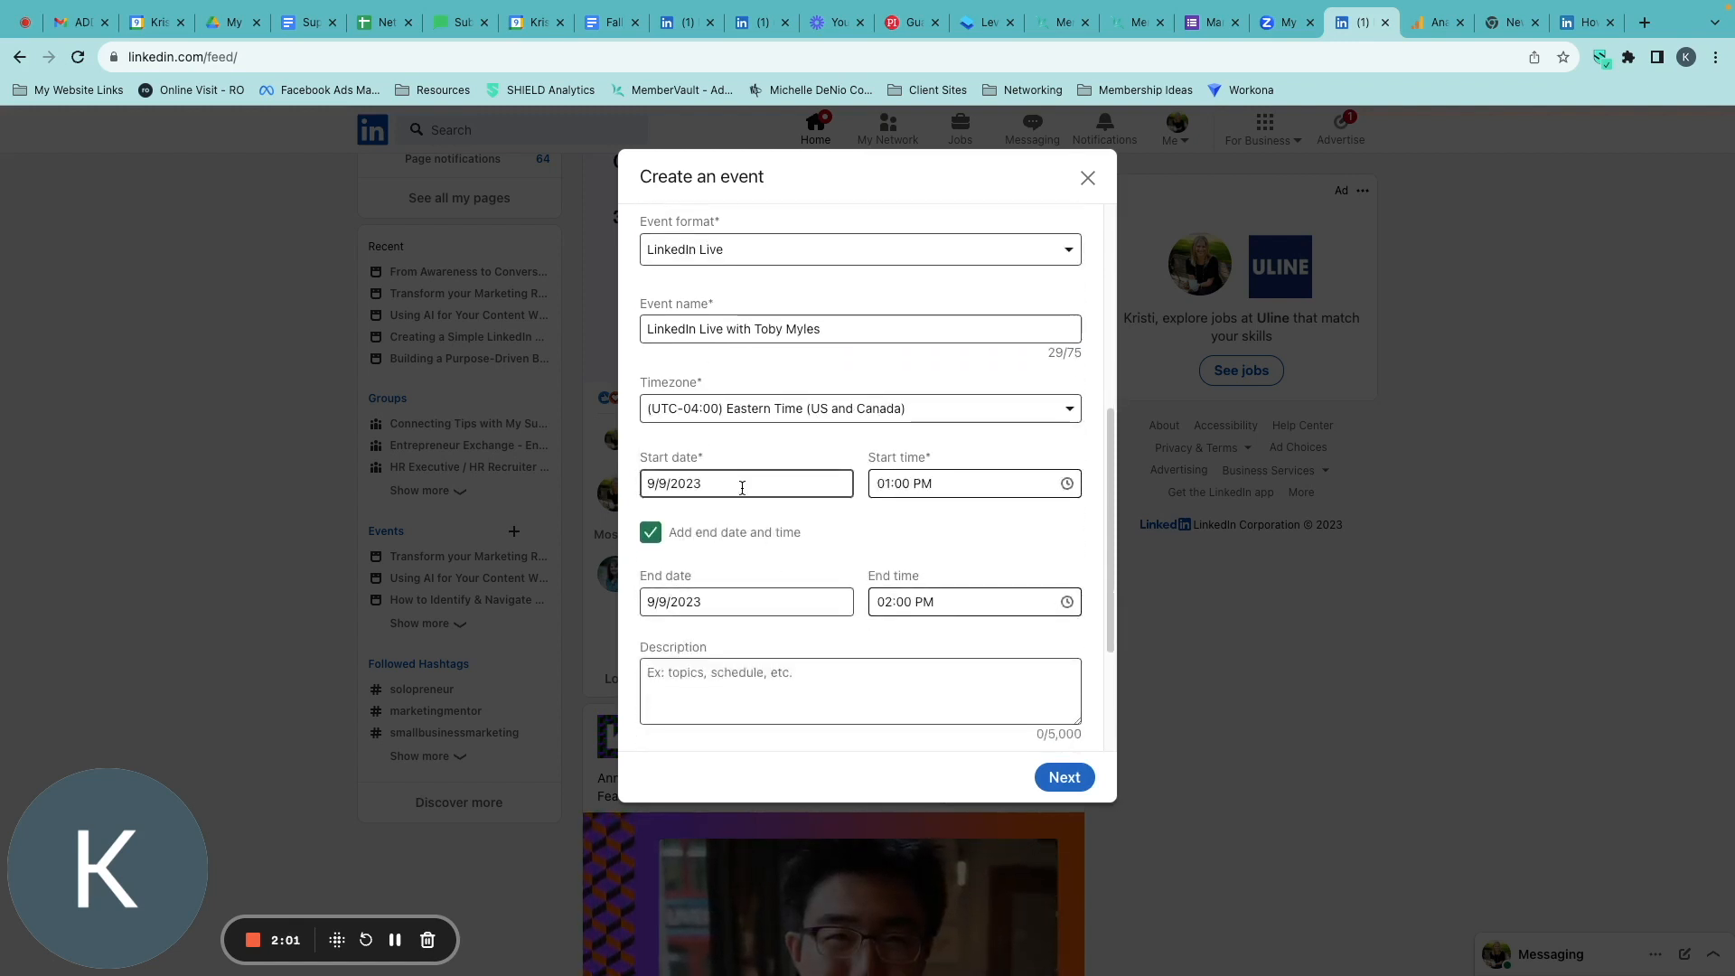
left_click(799, 495)
left_click(753, 724)
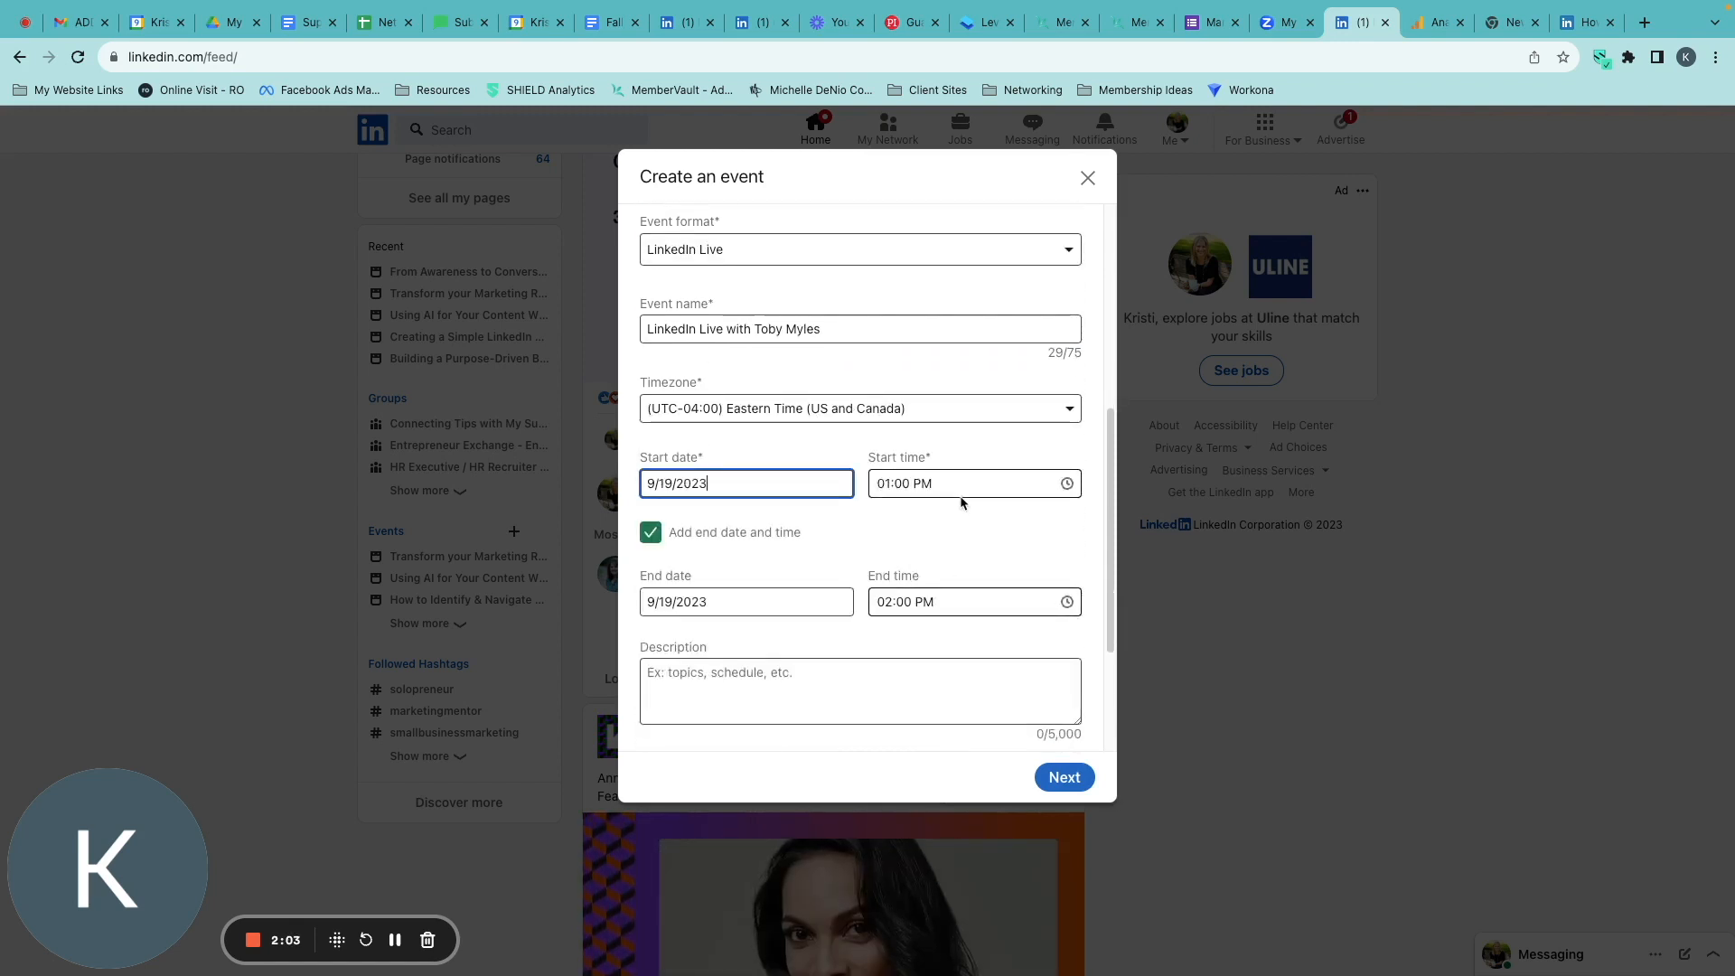
left_click(957, 484)
scroll(942, 599, "down", 5)
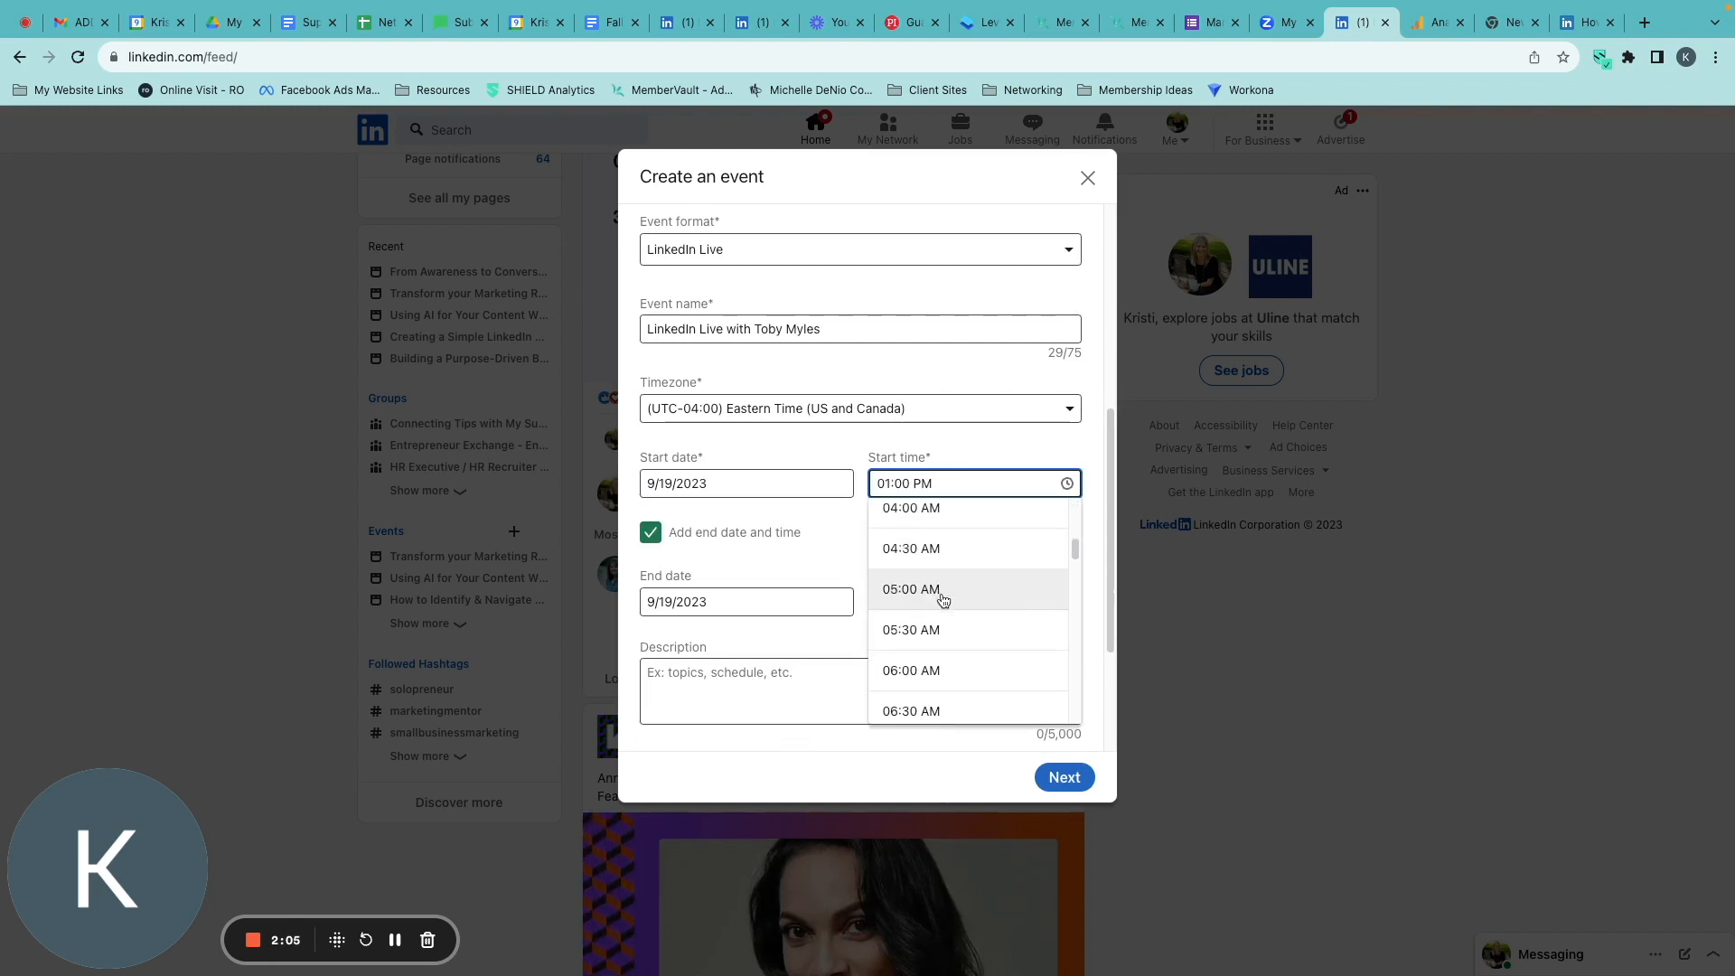
scroll(942, 599, "down", 4)
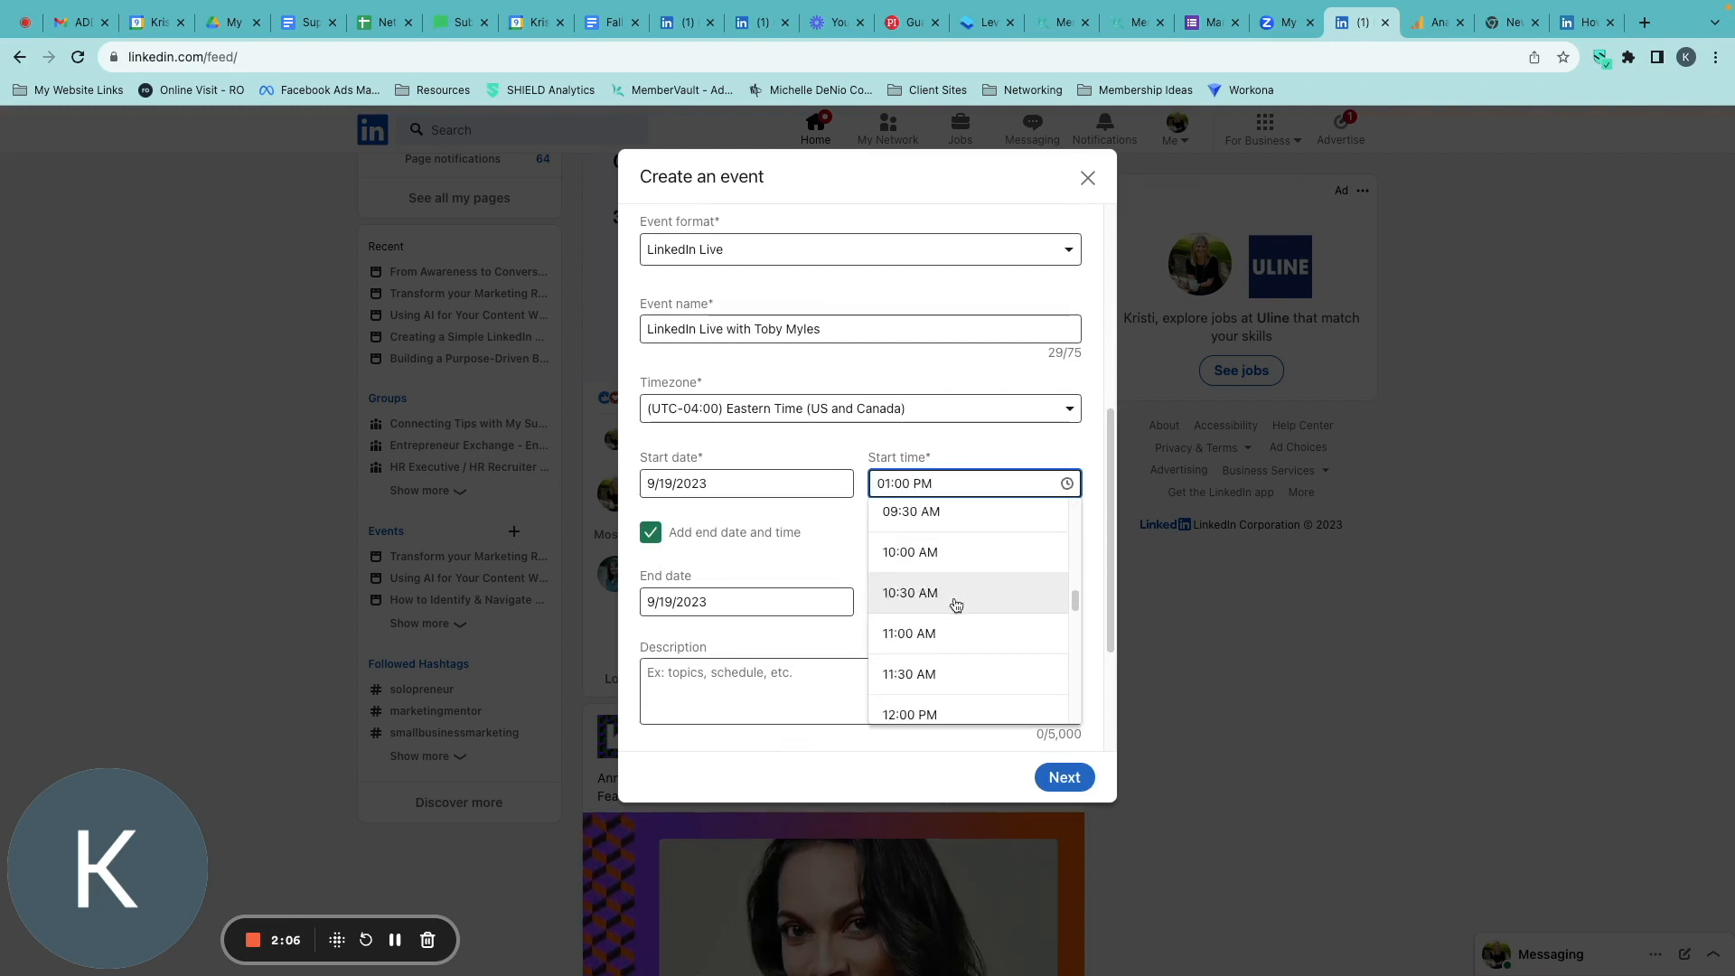
left_click(943, 708)
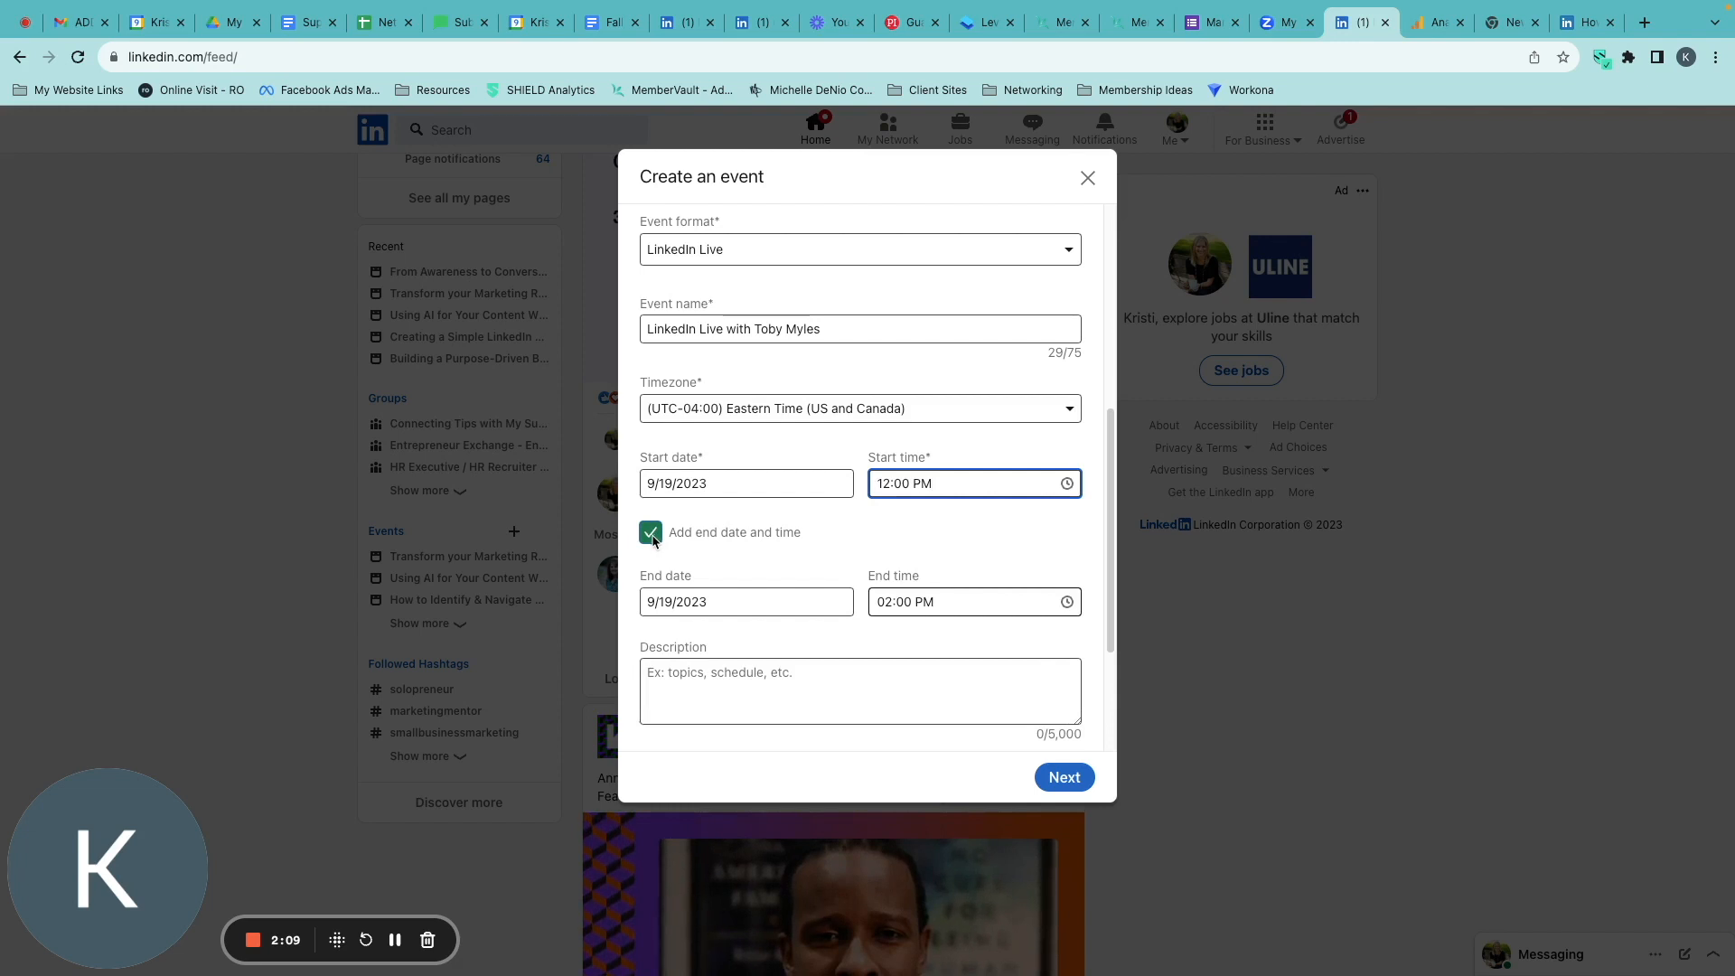
Set the event's end time to 12:30 PM.
left_click(912, 602)
scroll(958, 696, "down", 5)
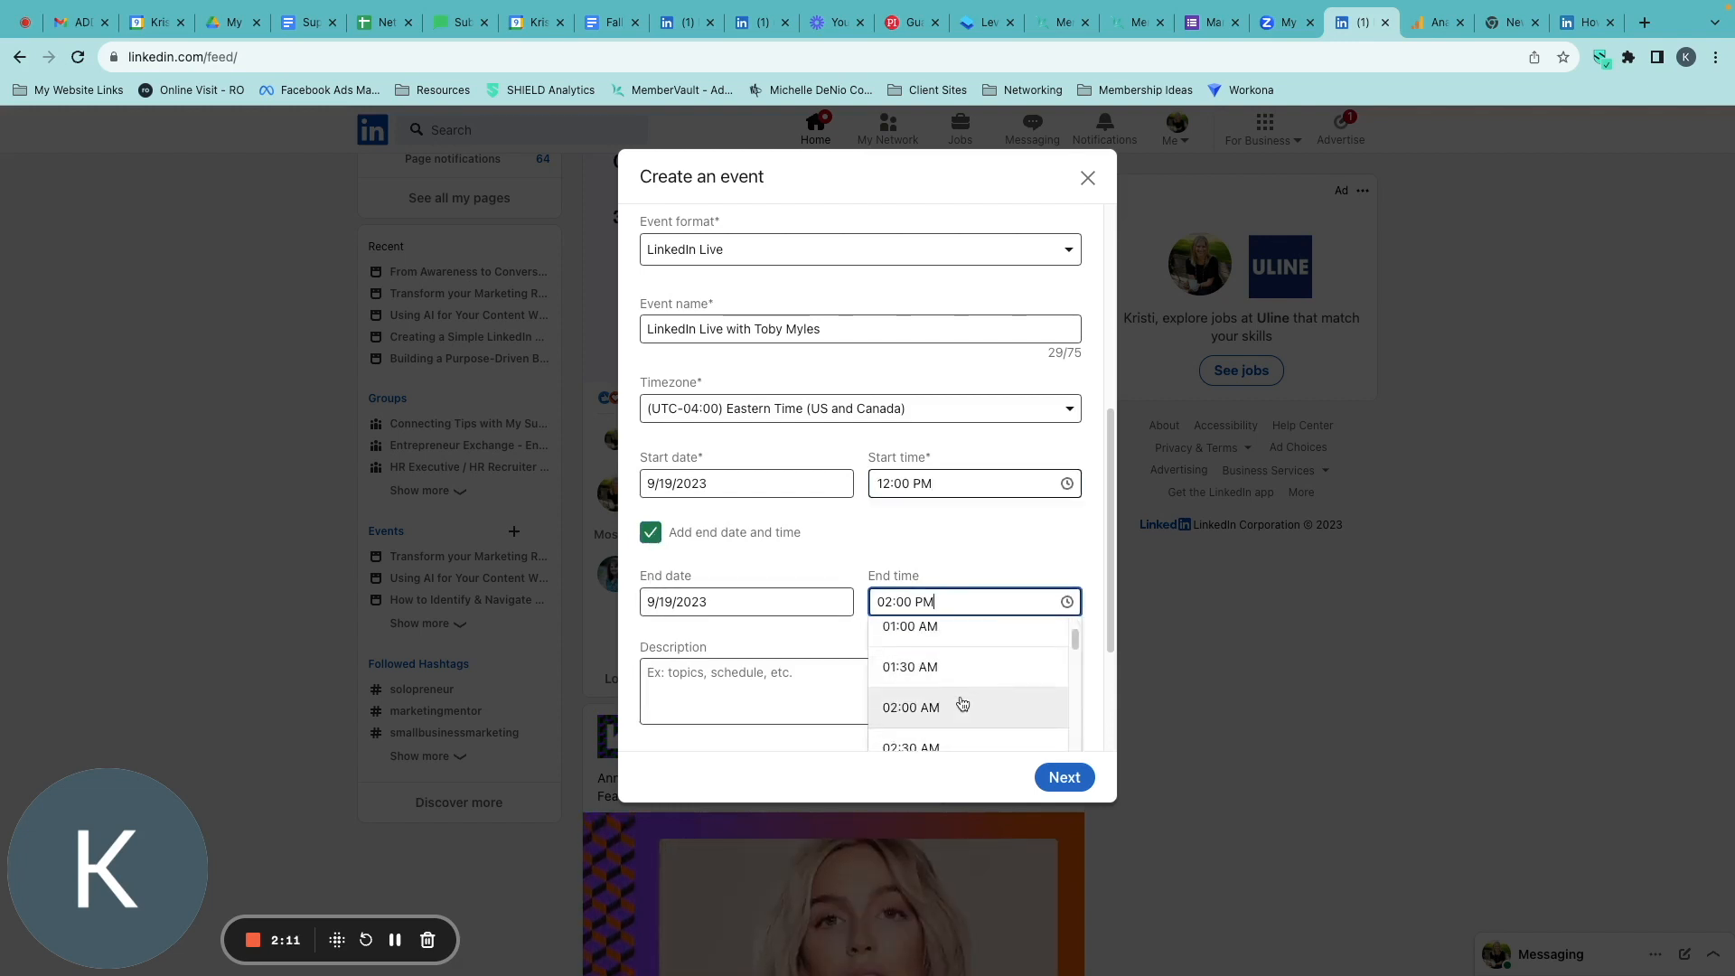
scroll(964, 700, "down", 6)
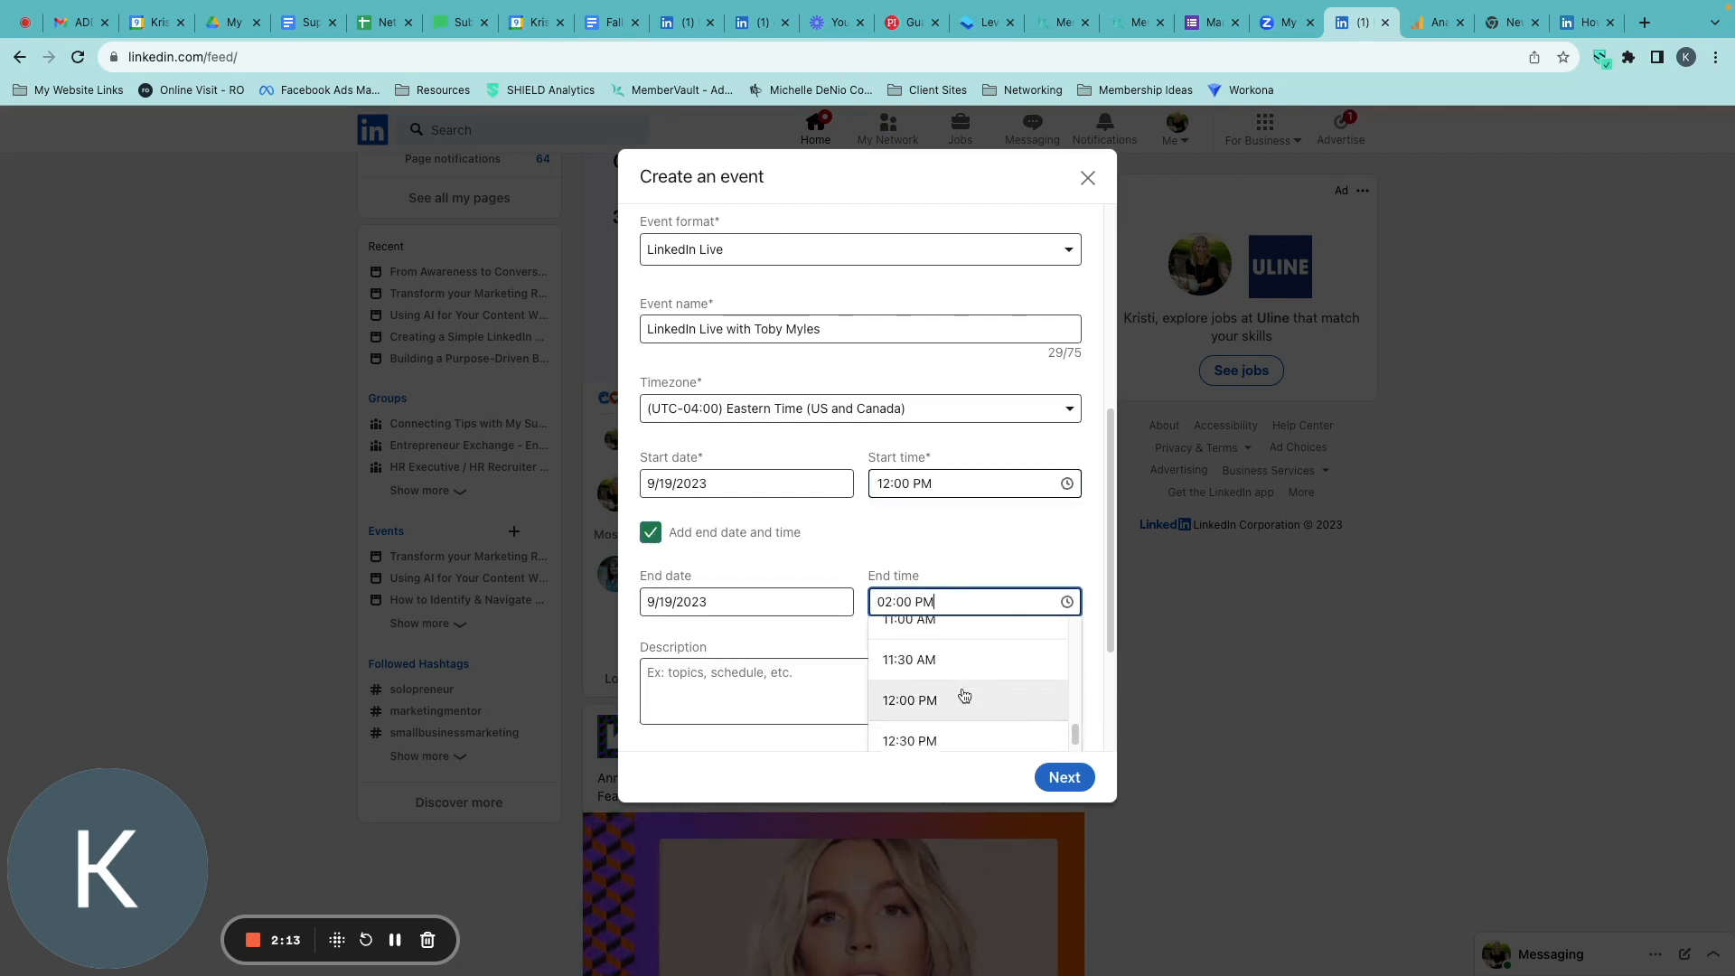
left_click(960, 711)
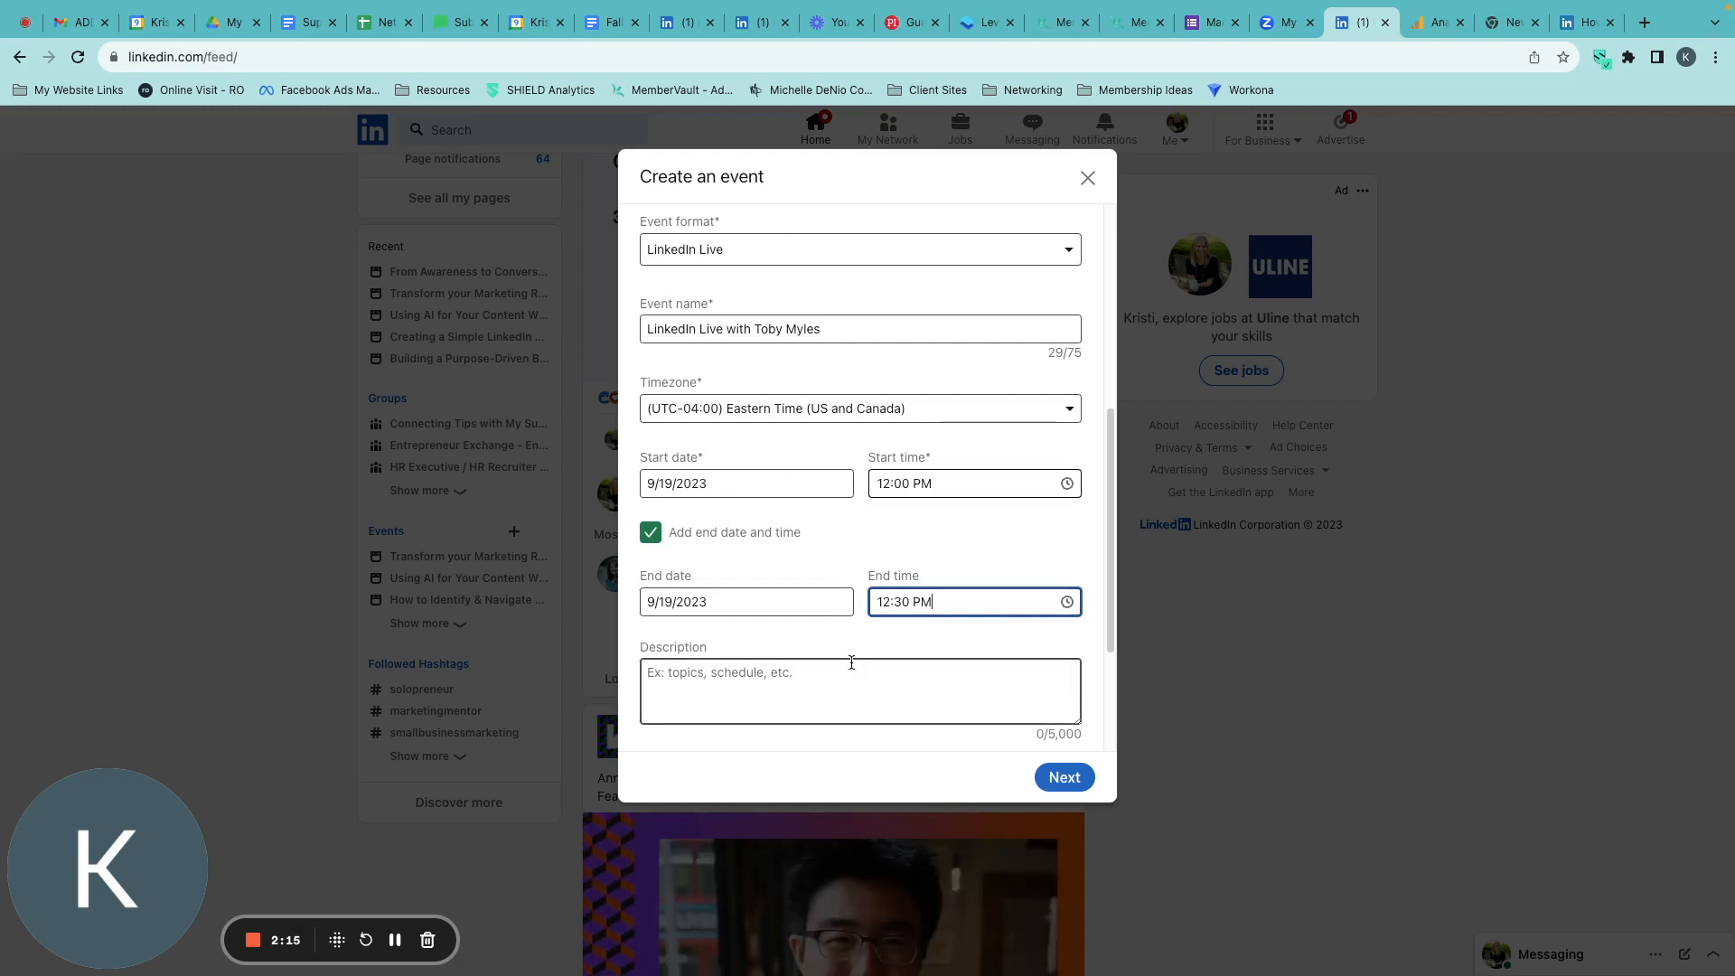
Paste the prepared text about using the marketing funnel framework into the event description.
scroll(844, 678, "down", 3)
key("super+Tab")
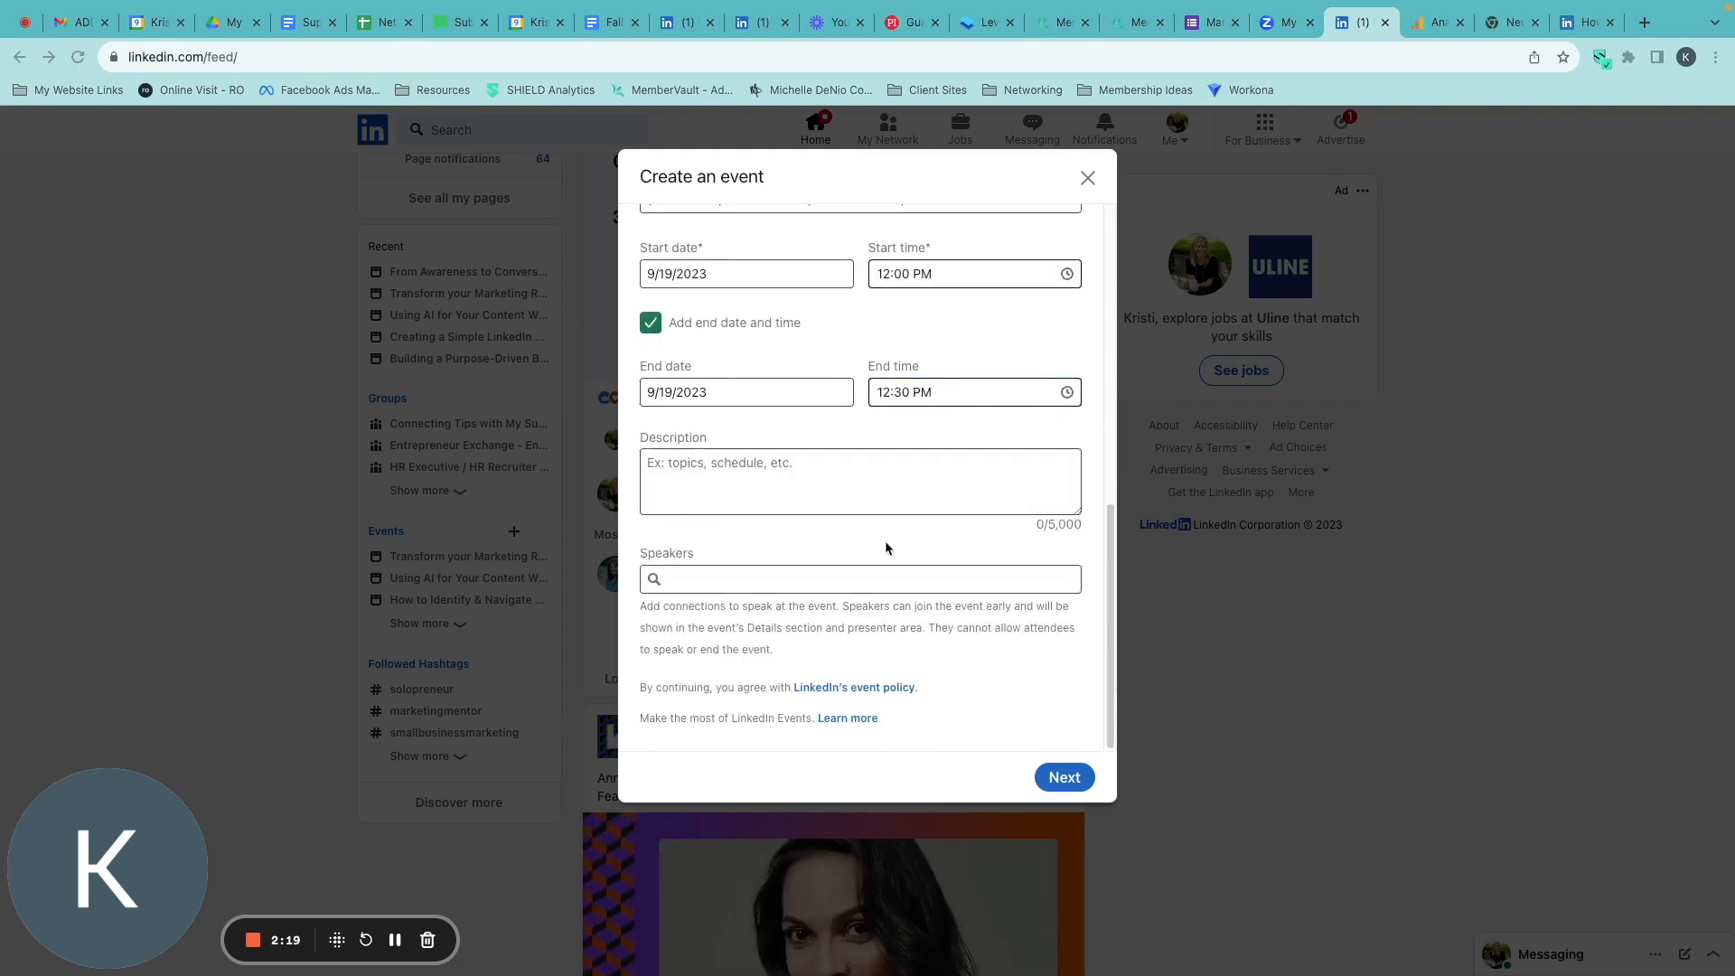
key("super+Tab")
left_click(883, 488)
key("super+v")
Add the host and the guest as speakers for the event.
left_click(736, 578)
type("krist")
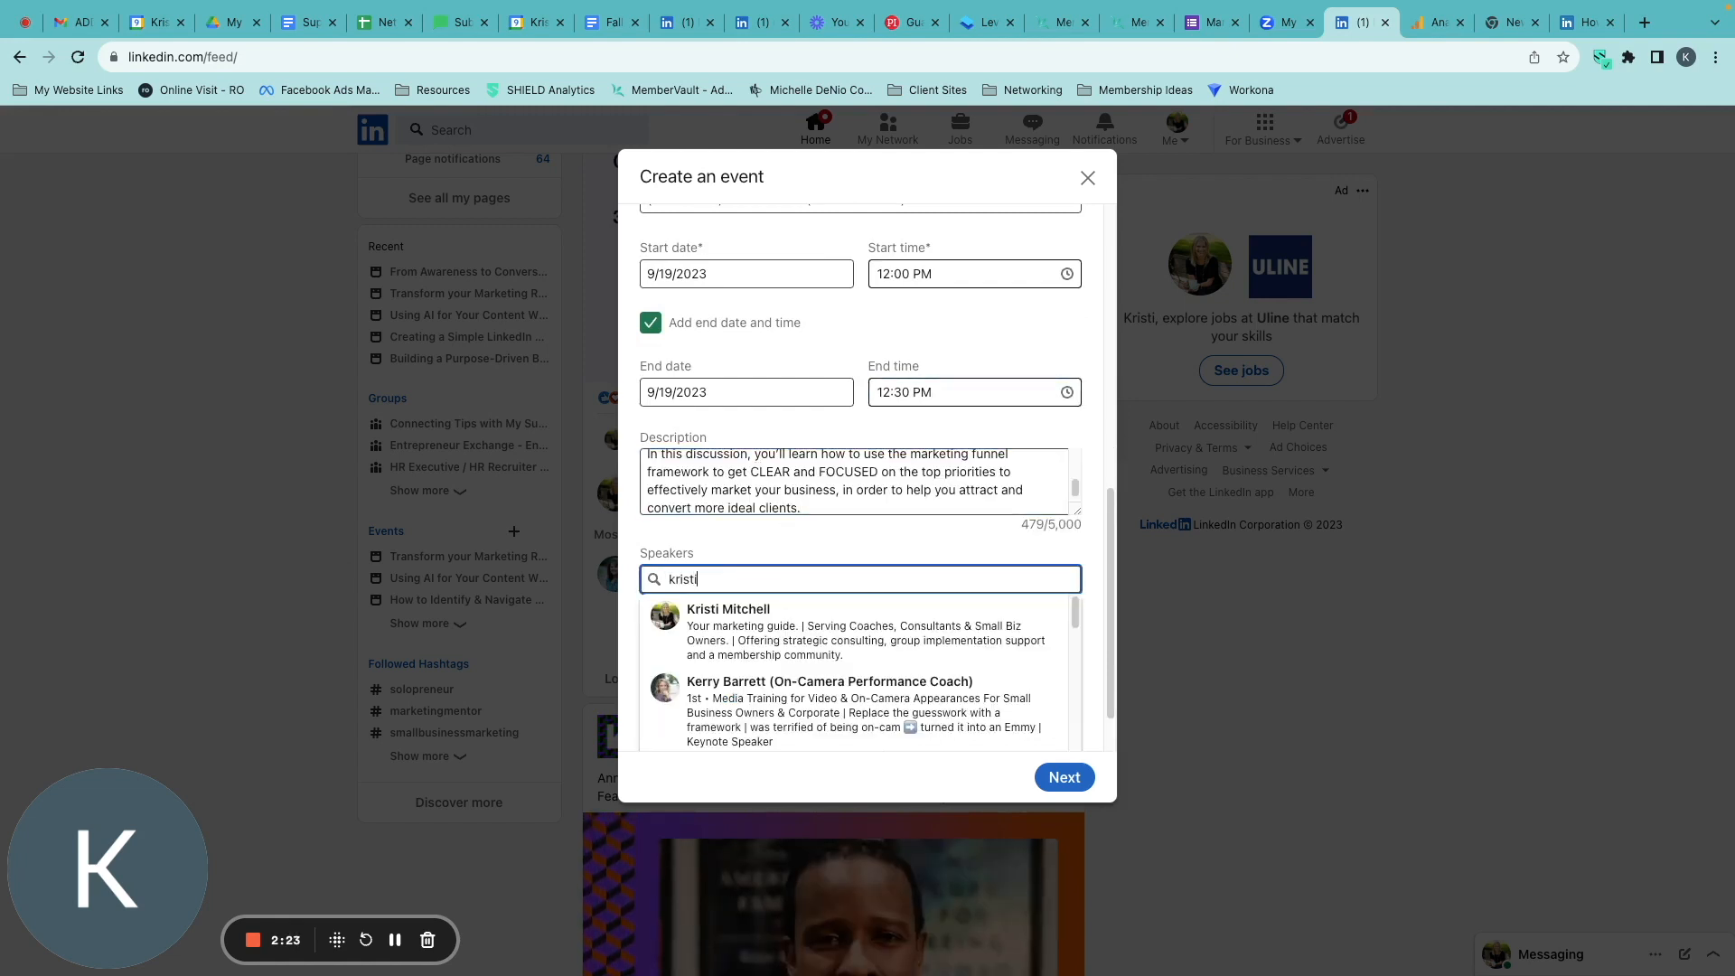
left_click(789, 611)
type("toby")
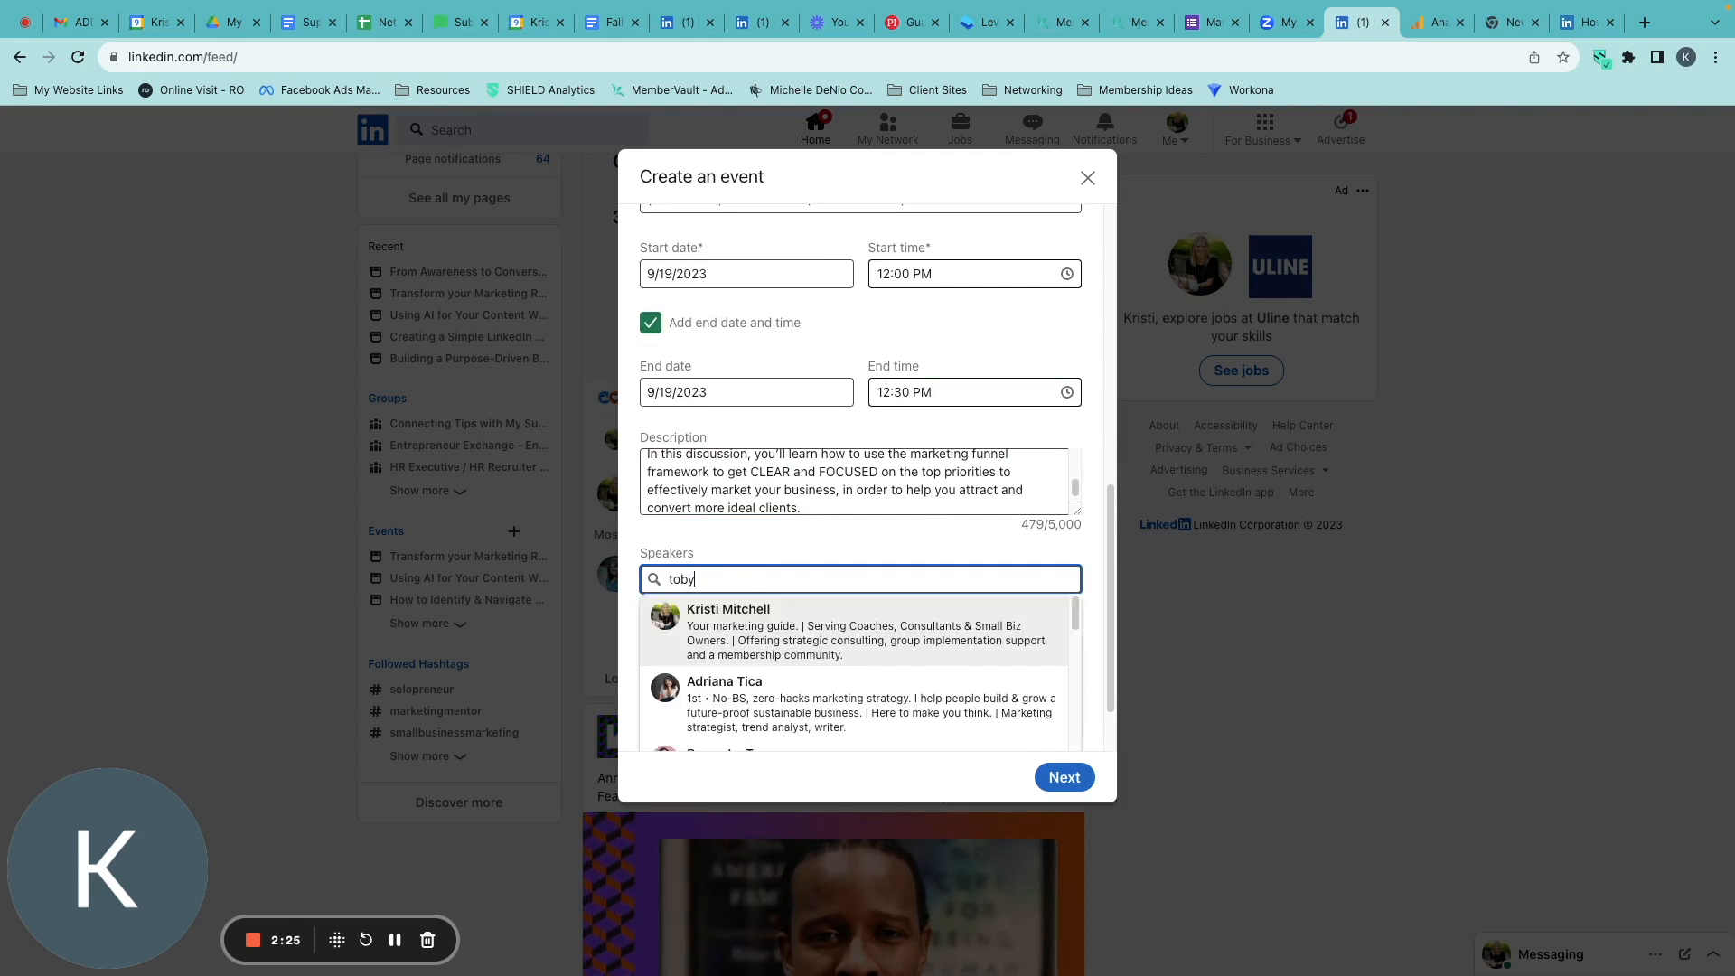
left_click(795, 619)
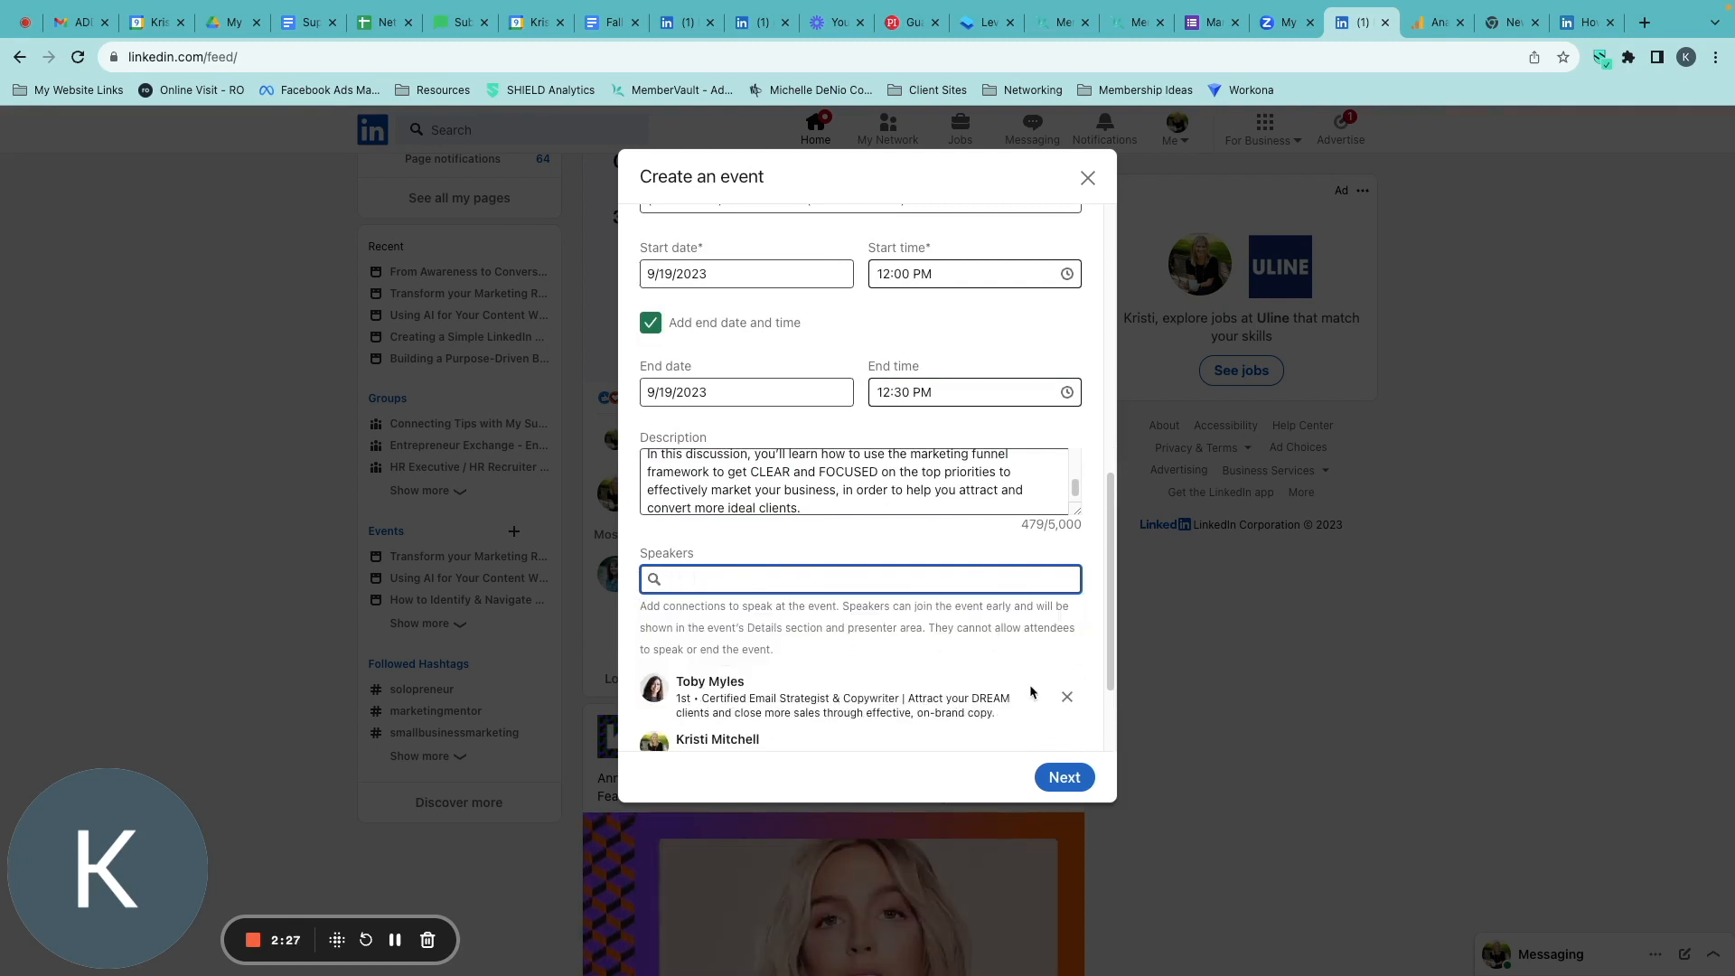
Continue to the event's announcement post and review its preview.
left_click(1063, 774)
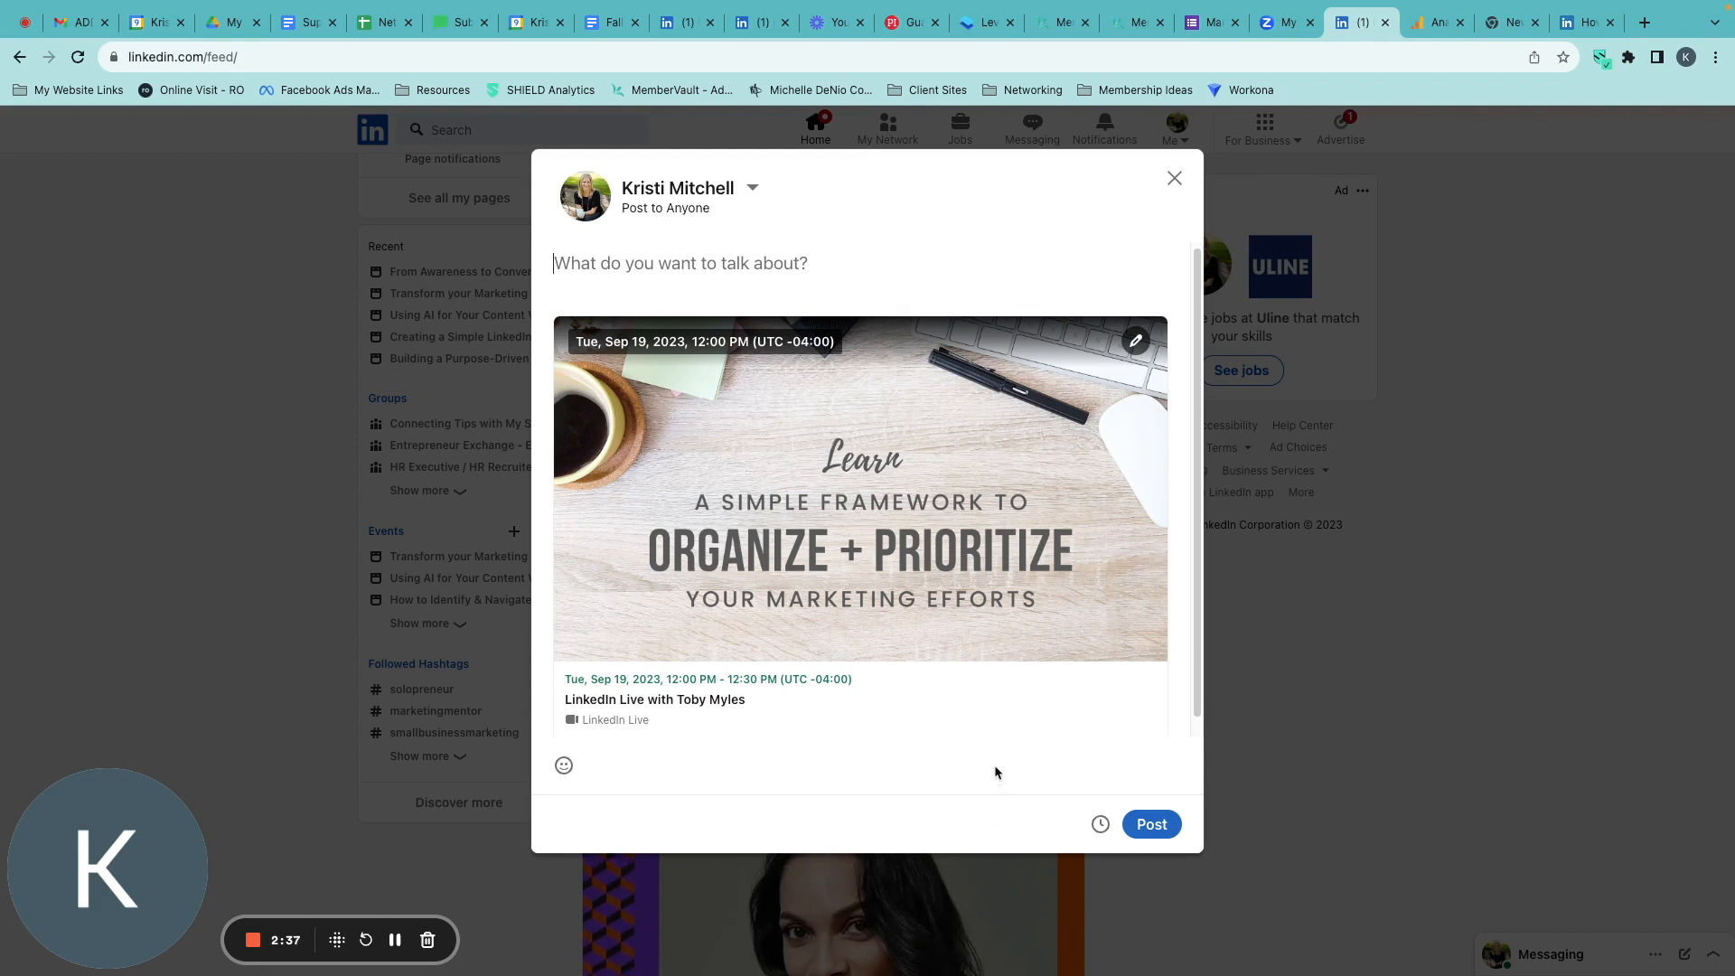
scroll(909, 706, "down", 1)
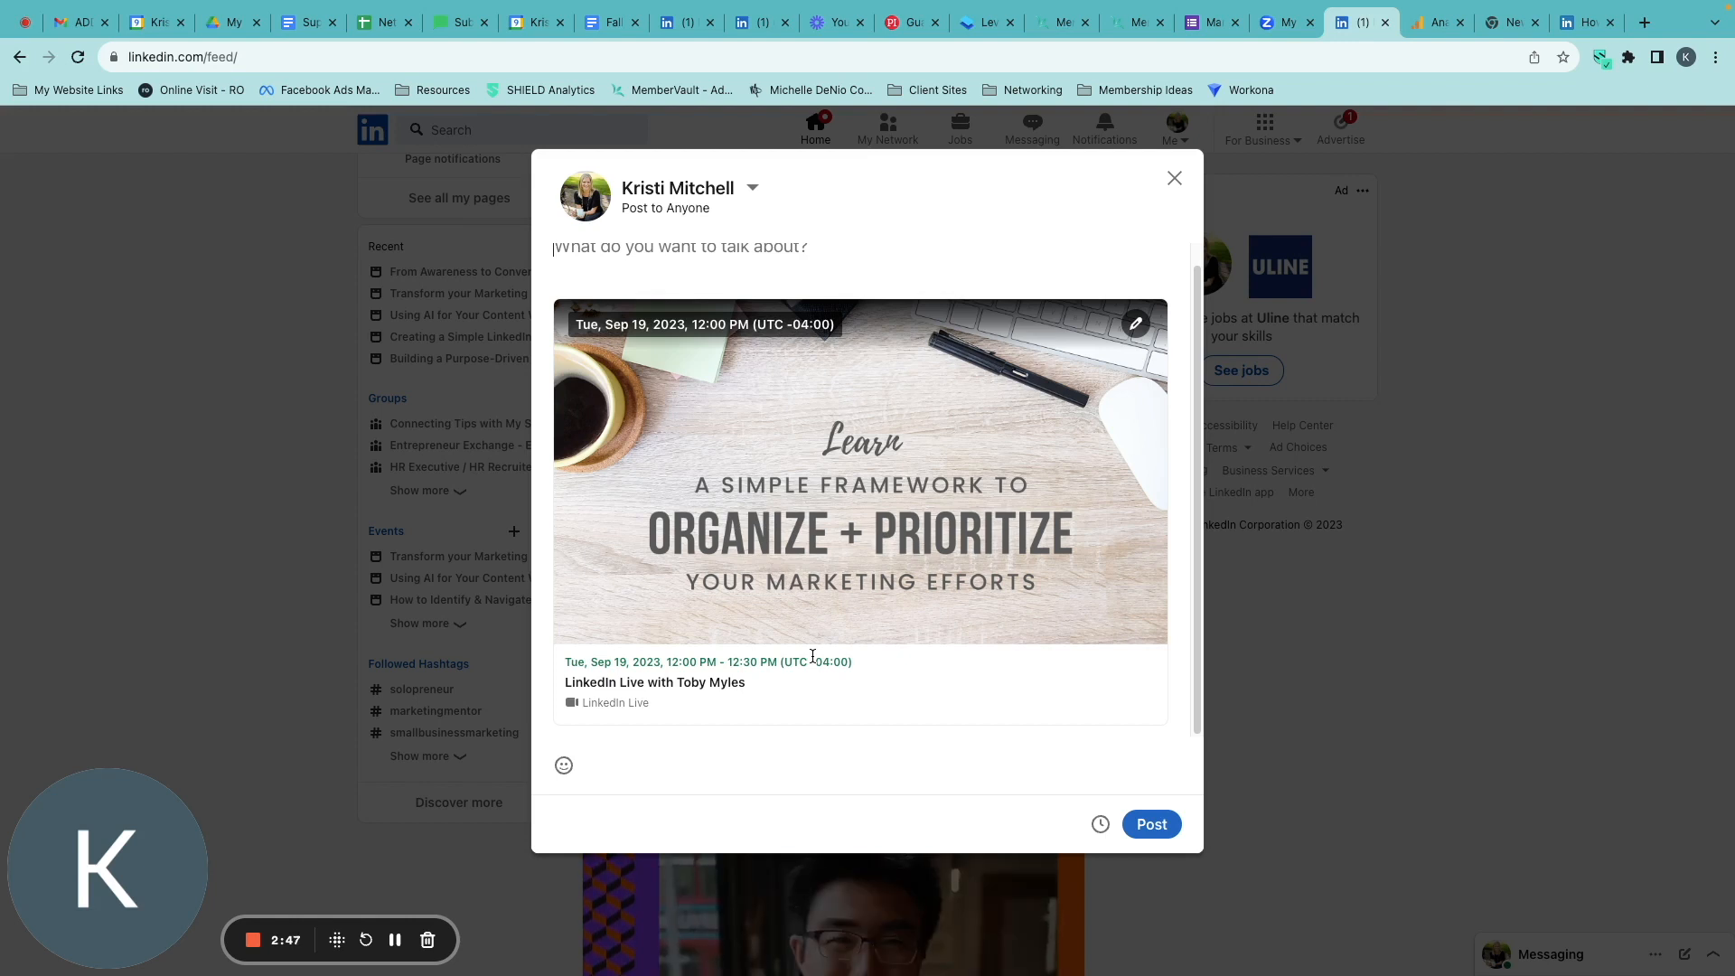
scroll(858, 497, "up", 1)
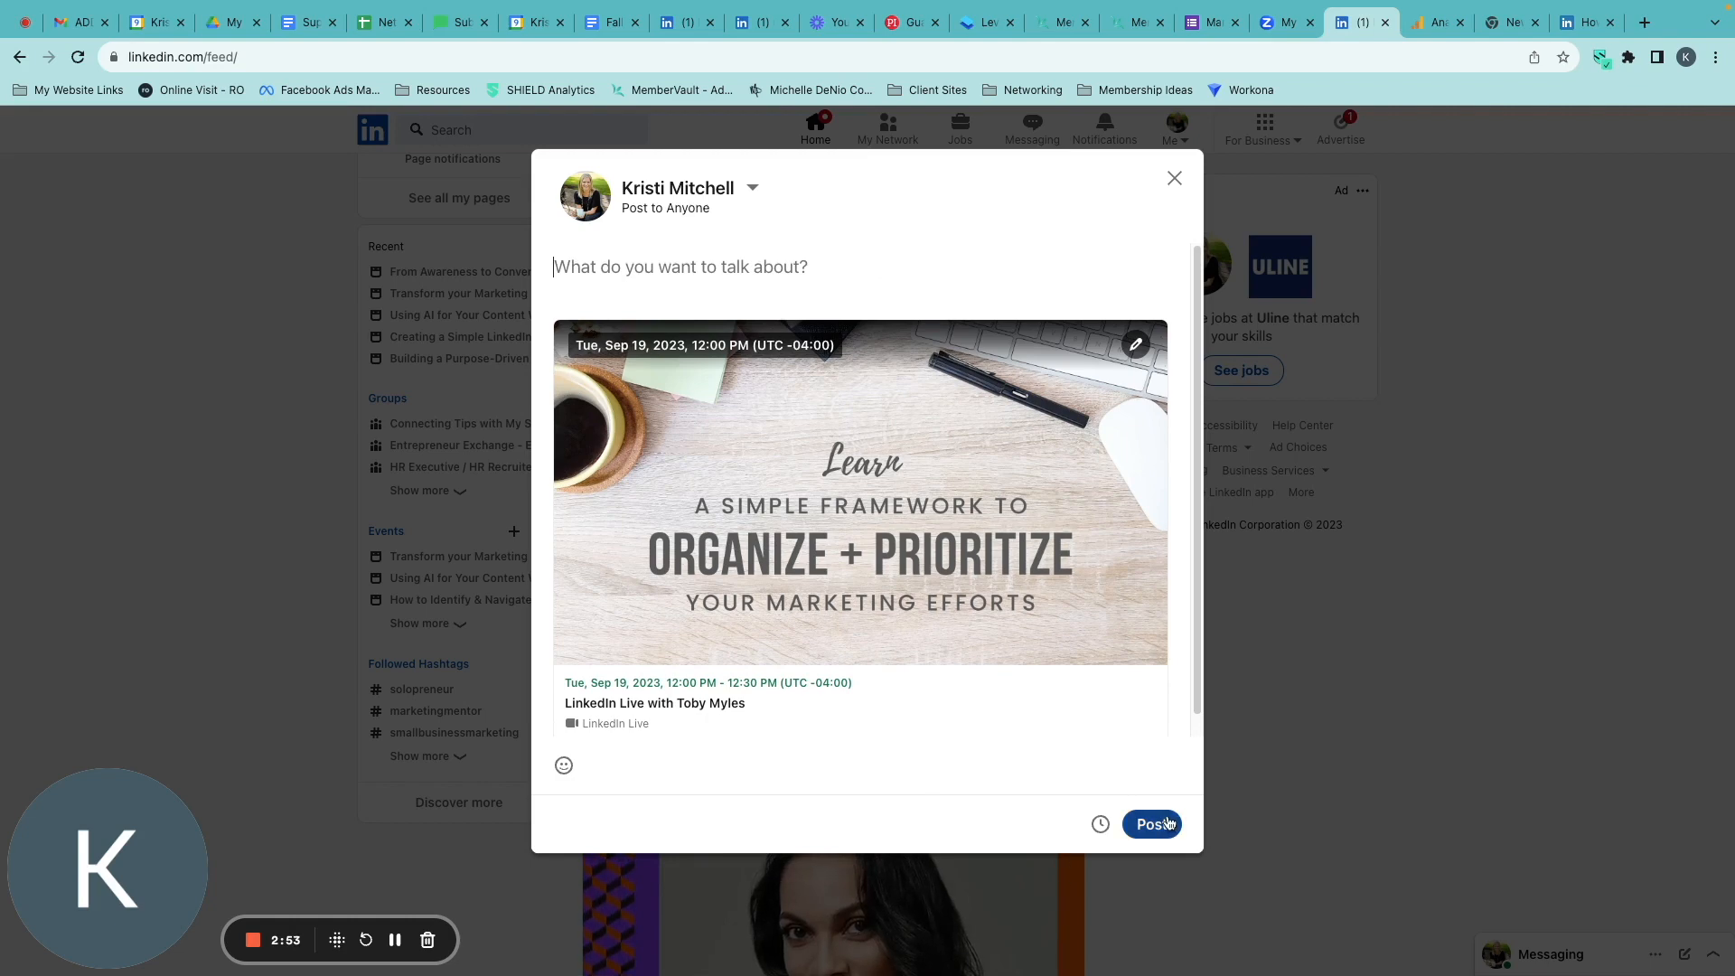
Switch to Zoom and start scheduling a new meeting with the topic LinkedIn Live.
left_click(1281, 24)
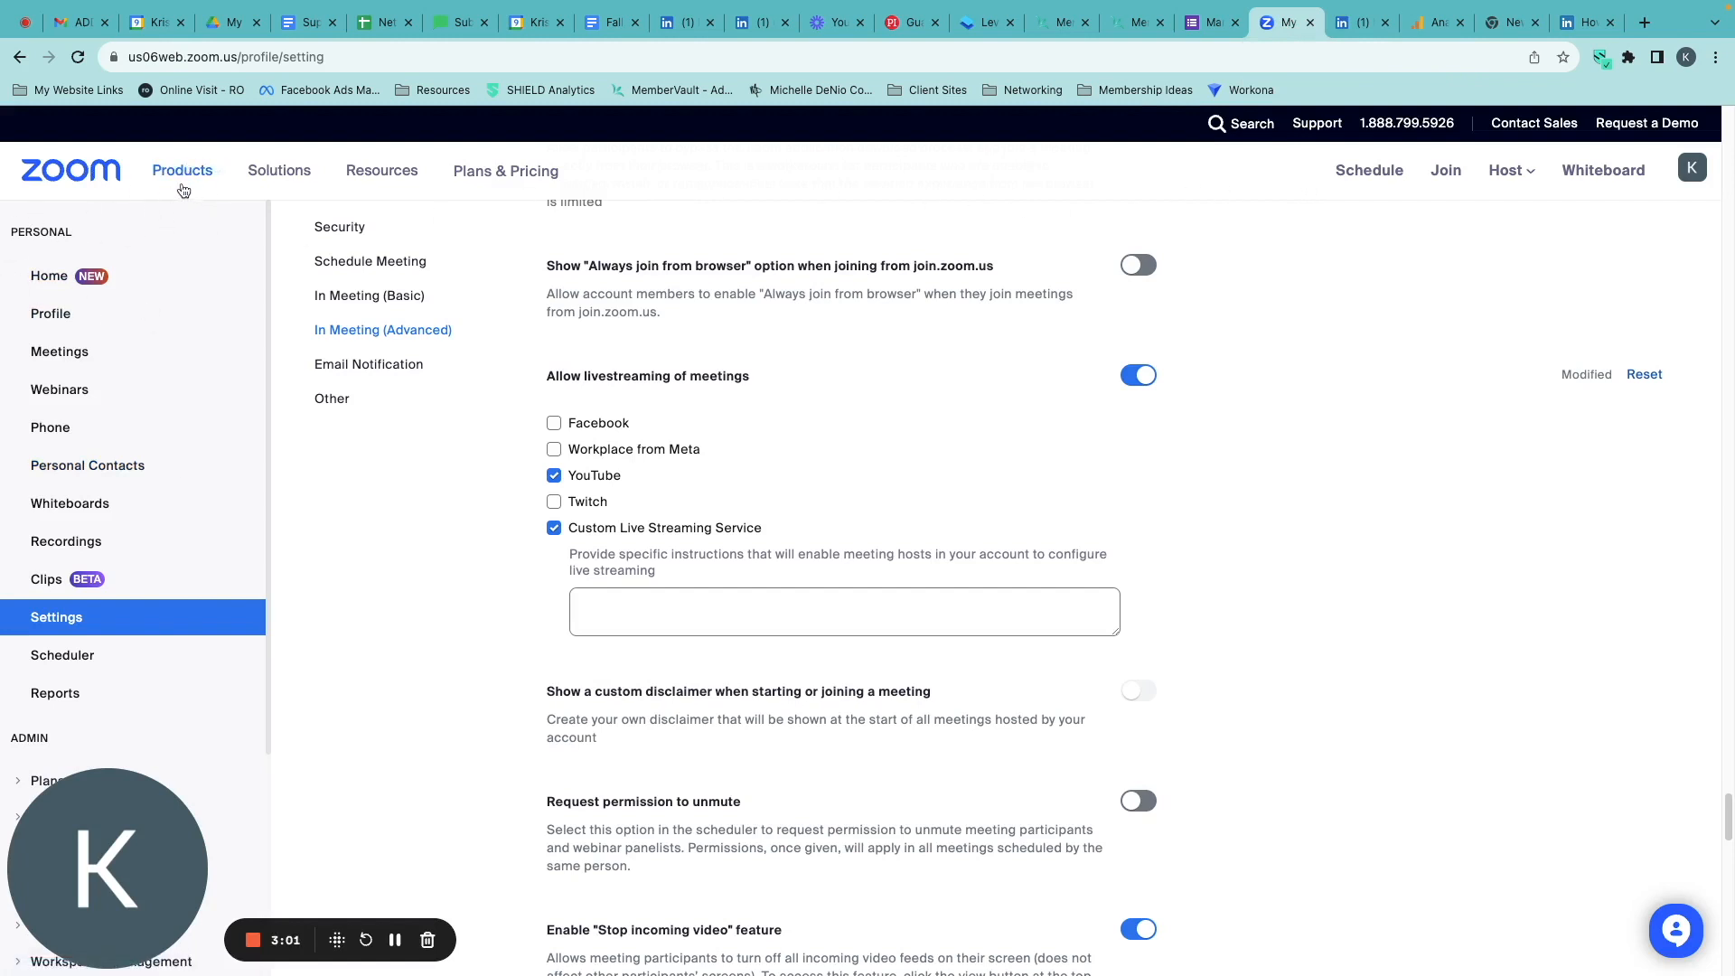
left_click(63, 274)
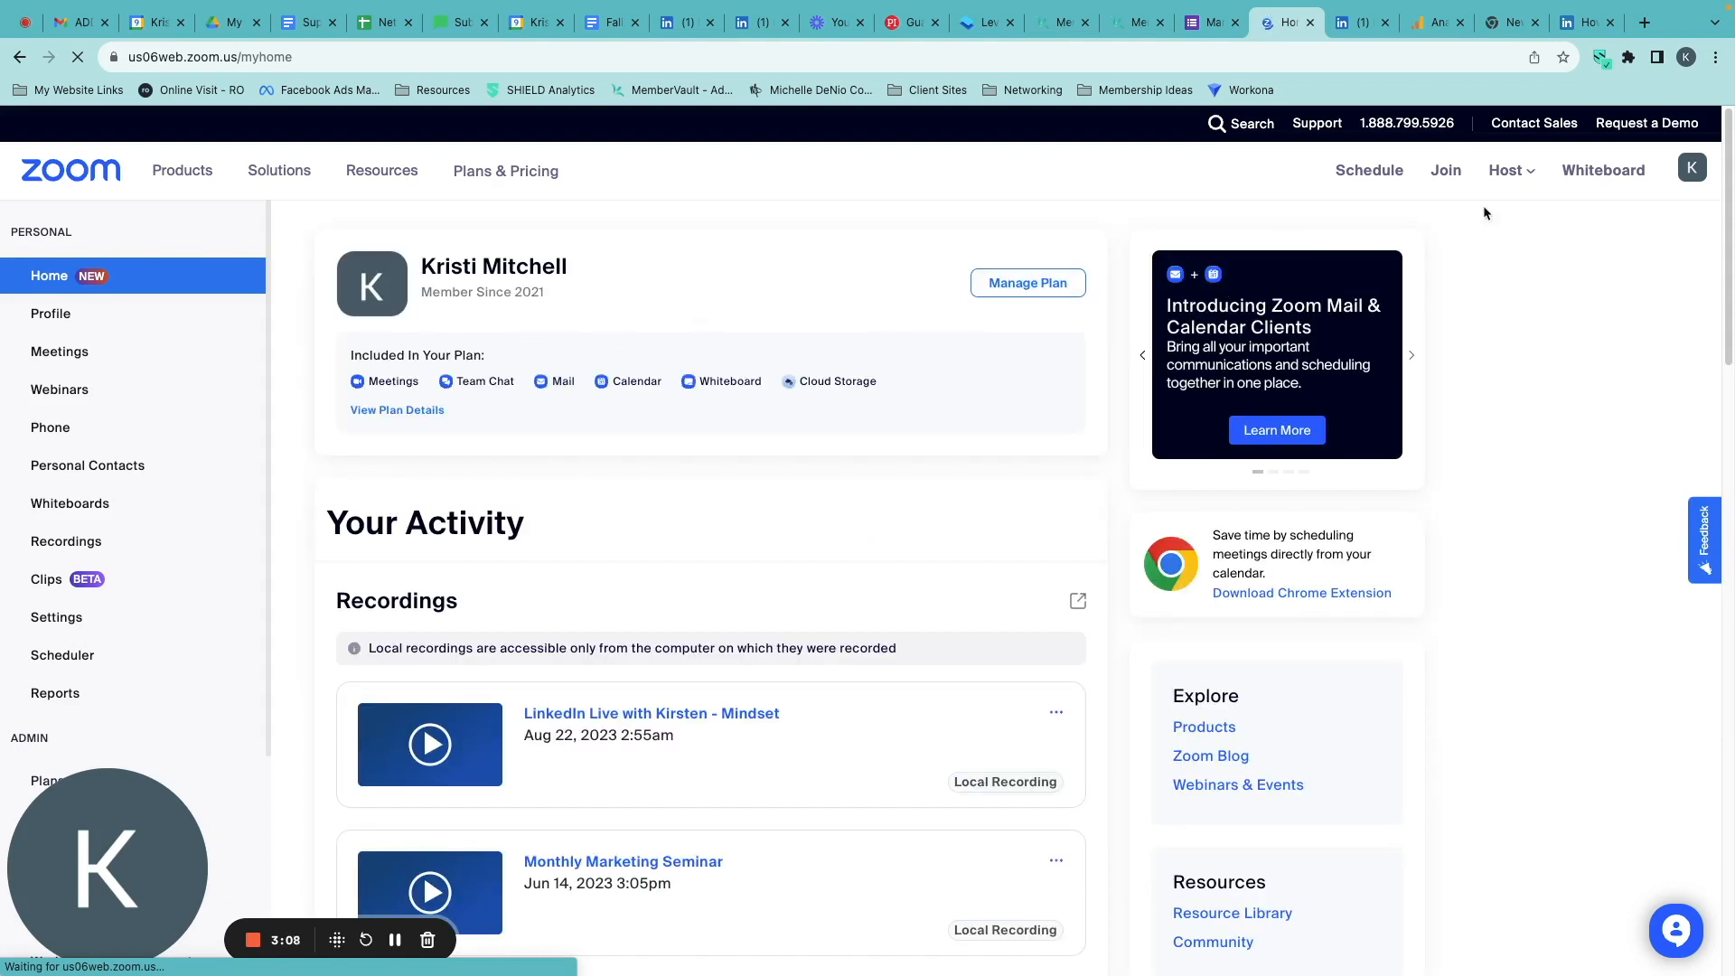
left_click(59, 351)
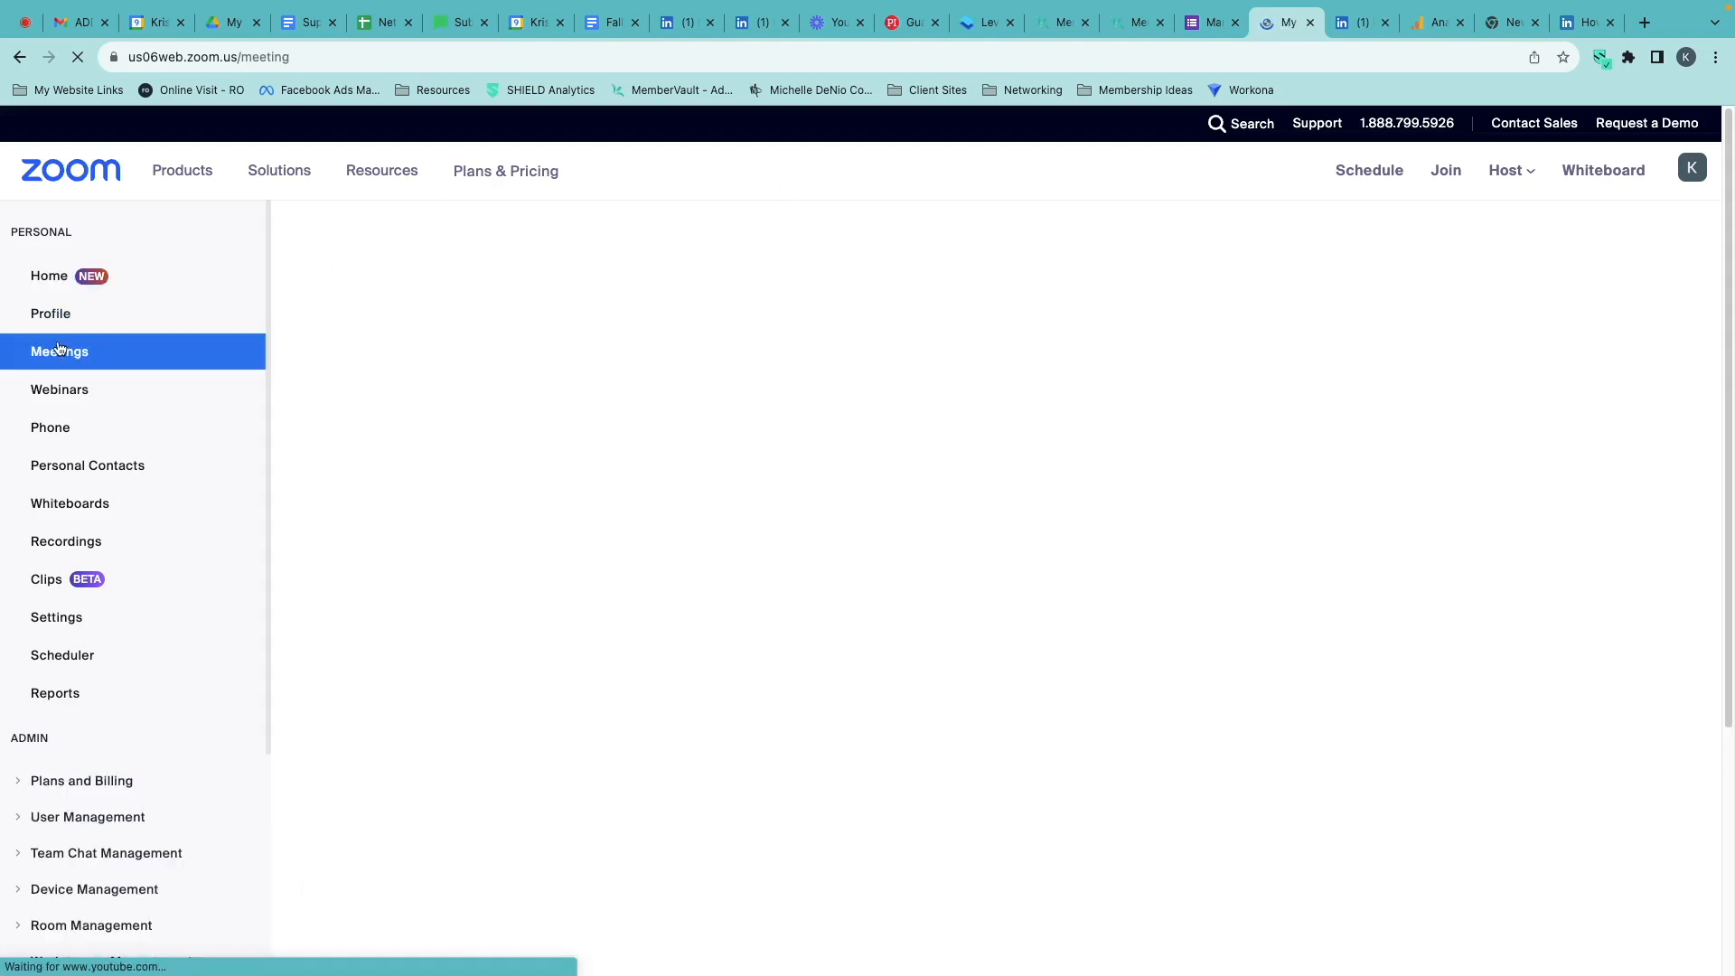
left_click(1578, 348)
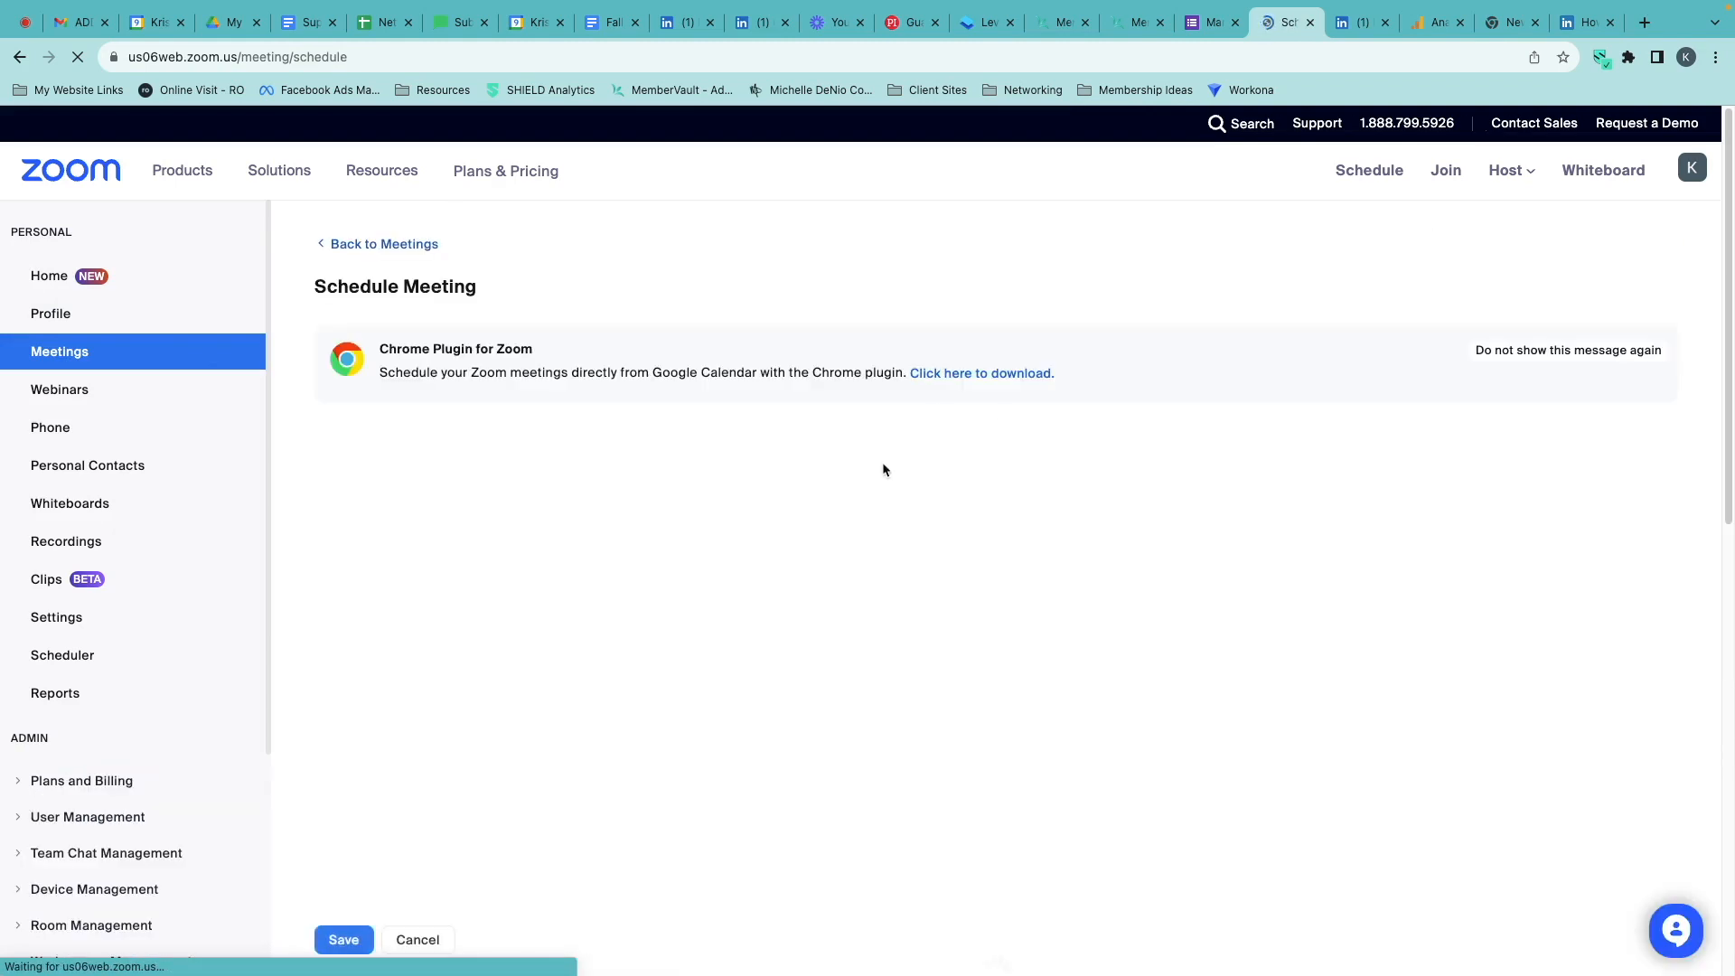
type("LinkedIn Live")
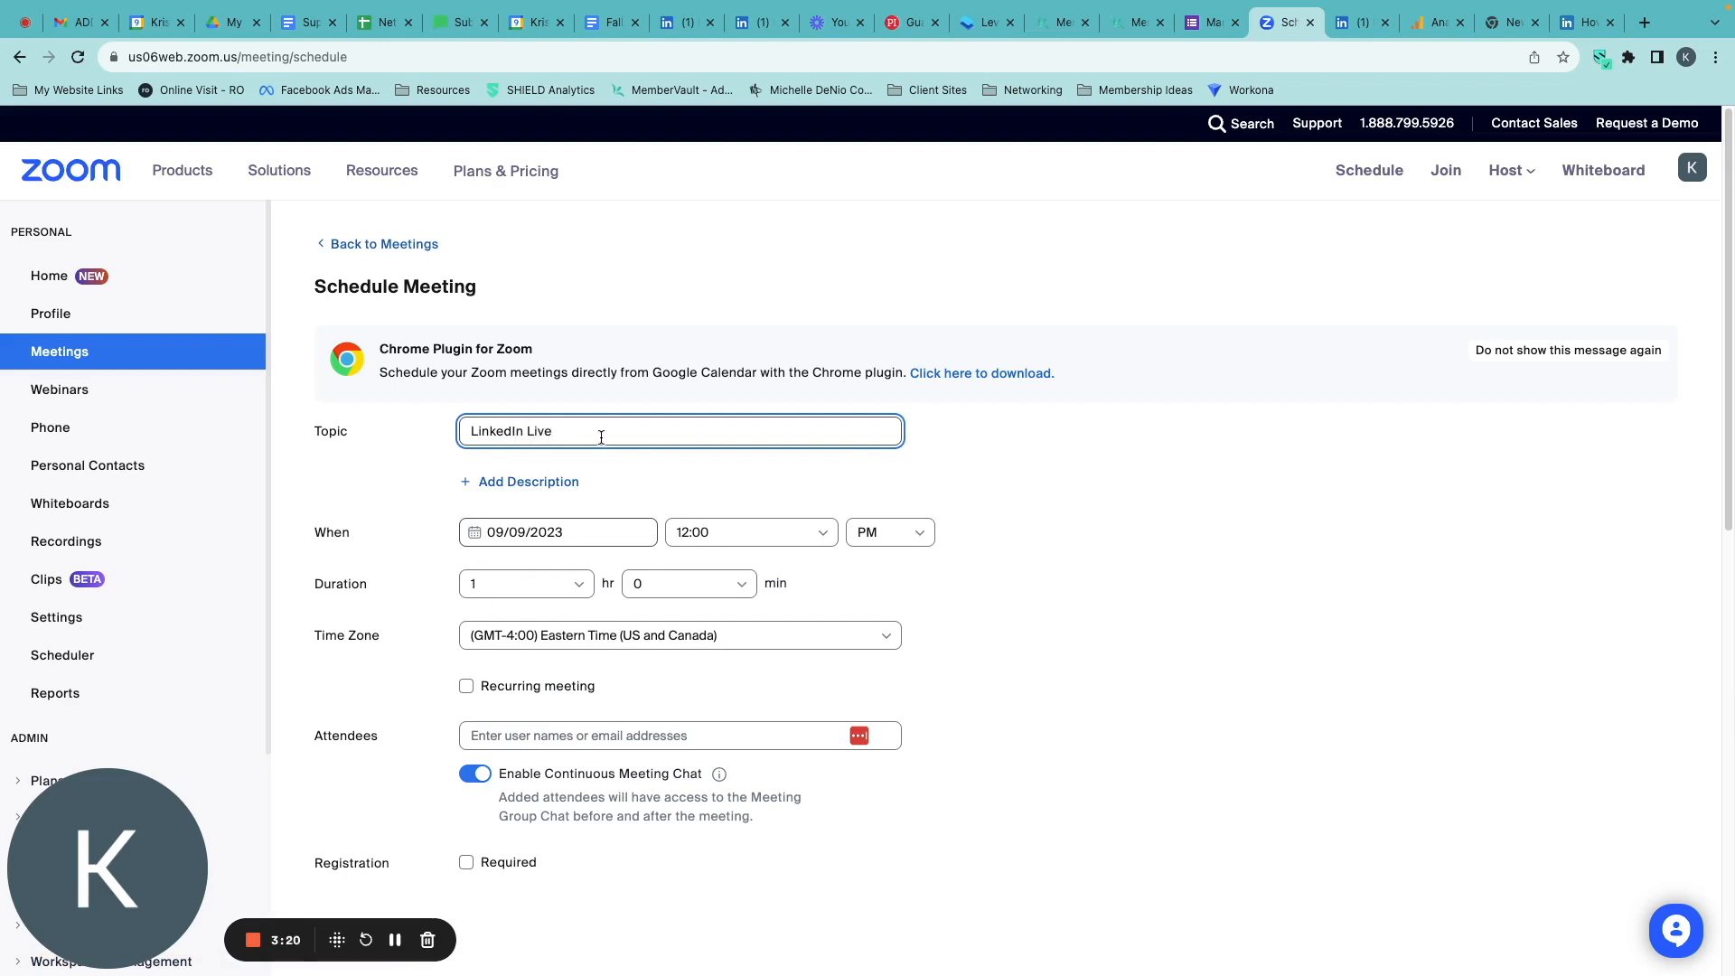
Set the Zoom meeting's start to 09/19/2023 at 12:00 PM.
scroll(766, 448, "down", 2)
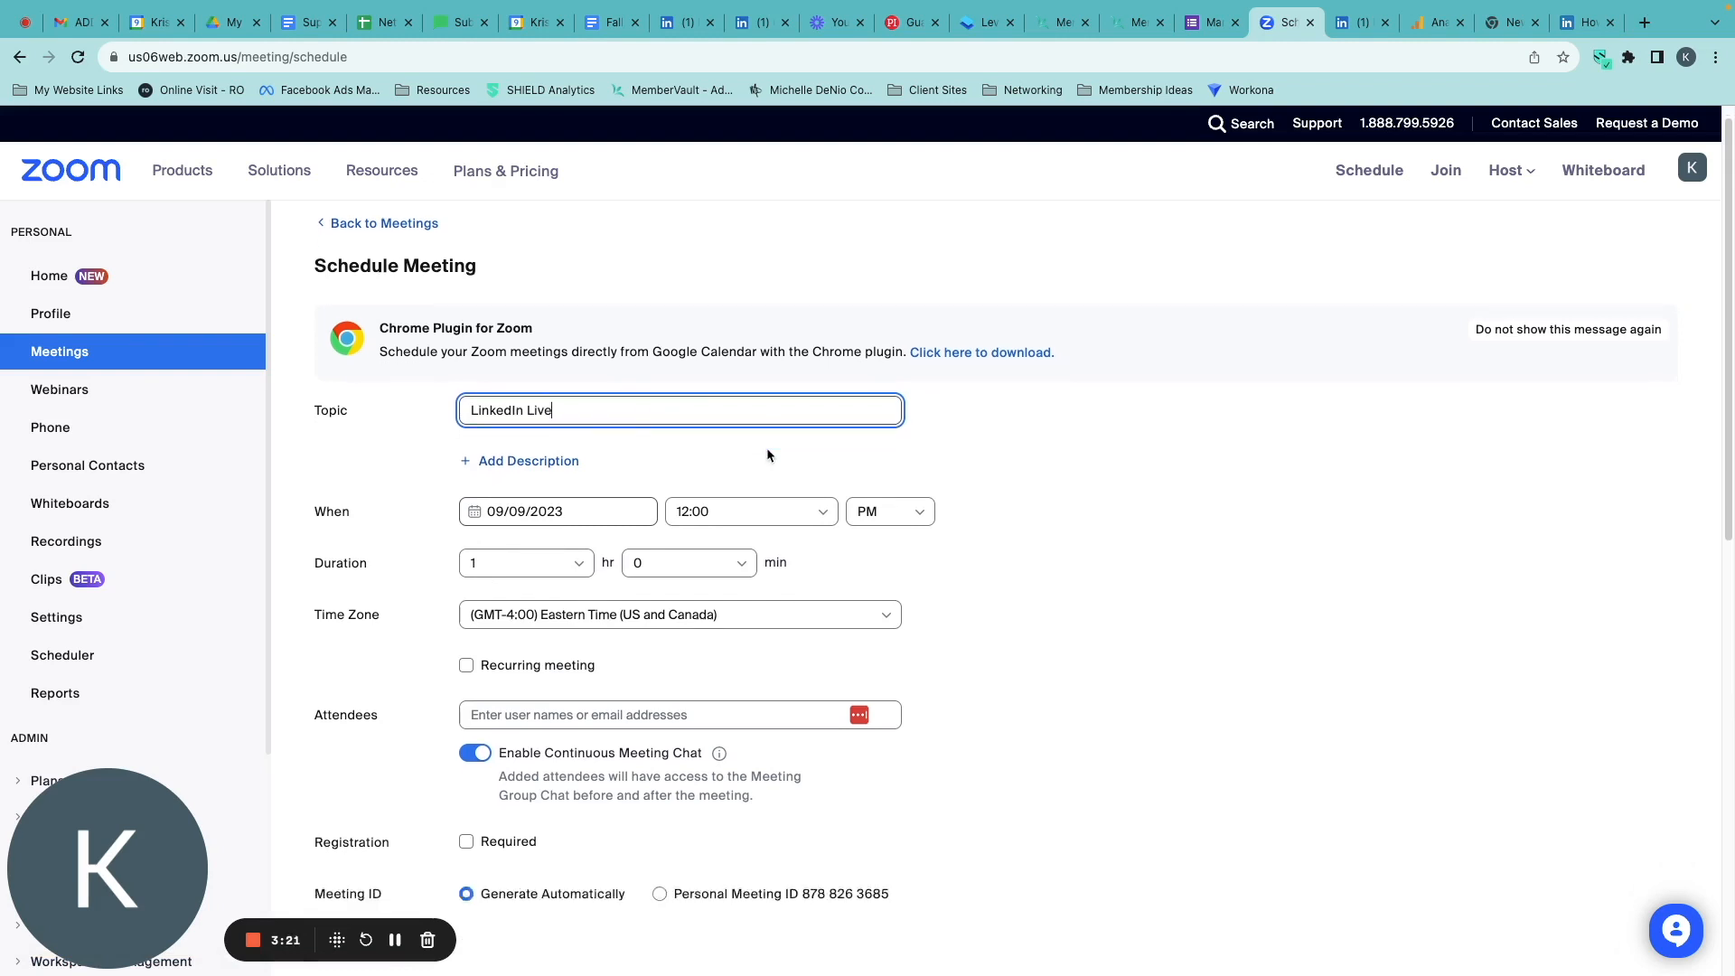
left_click(571, 414)
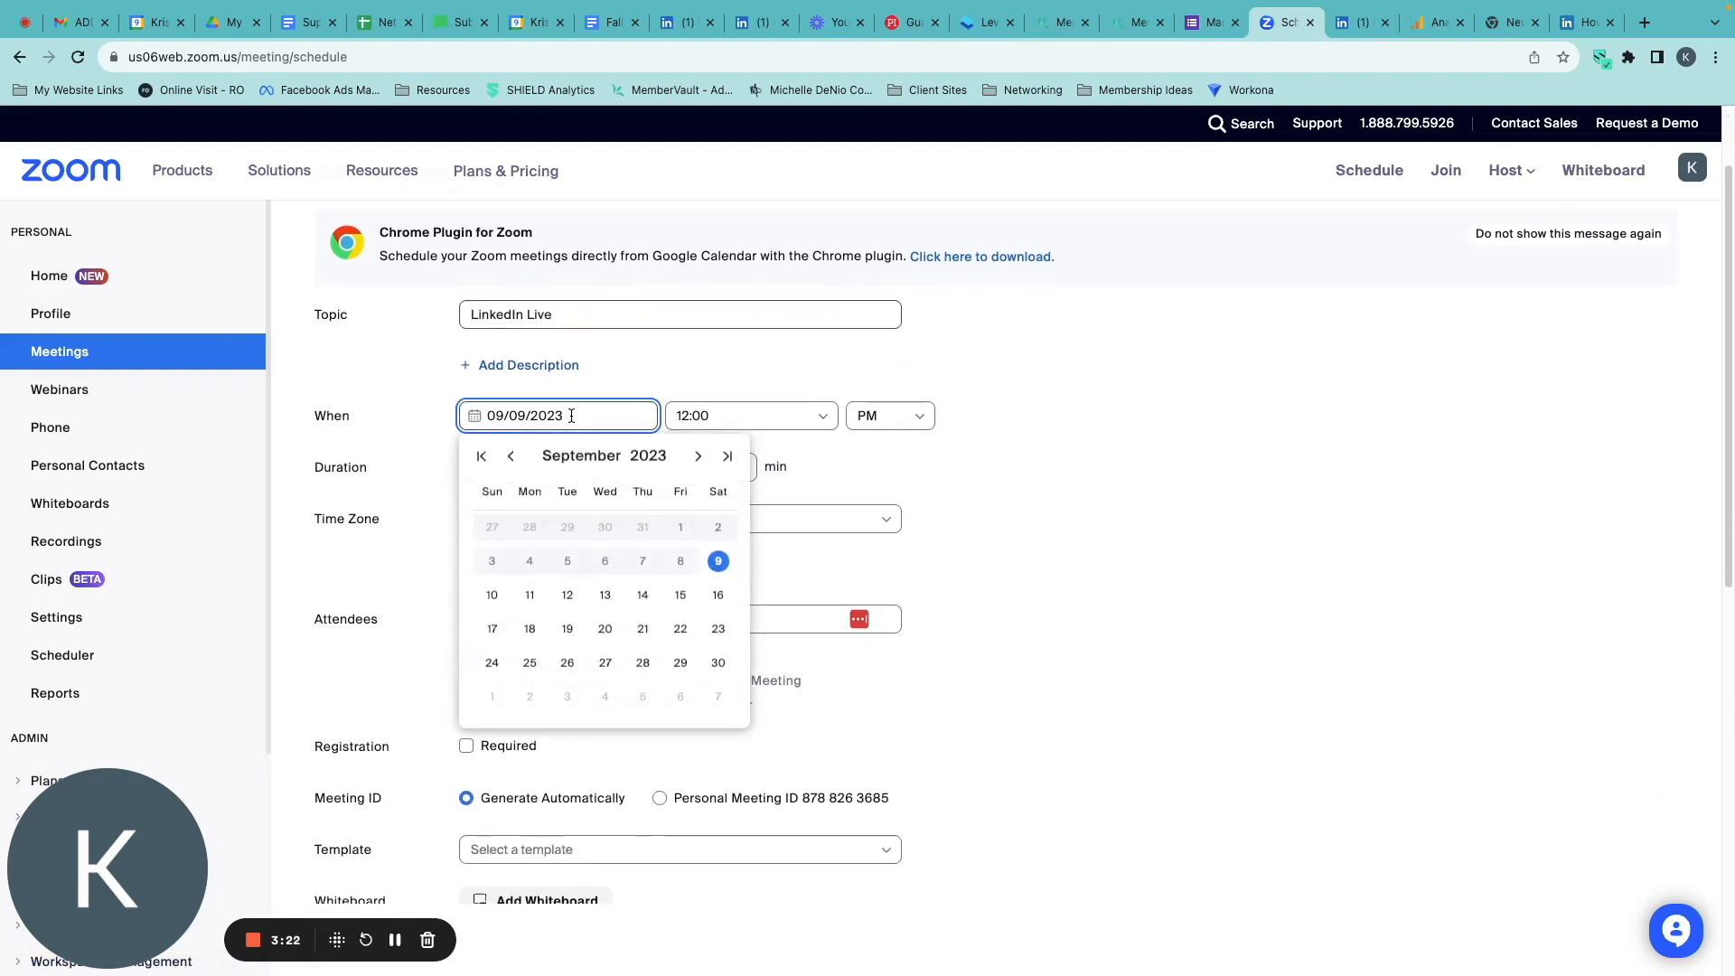
left_click(568, 631)
left_click(798, 418)
scroll(777, 596, "down", 6)
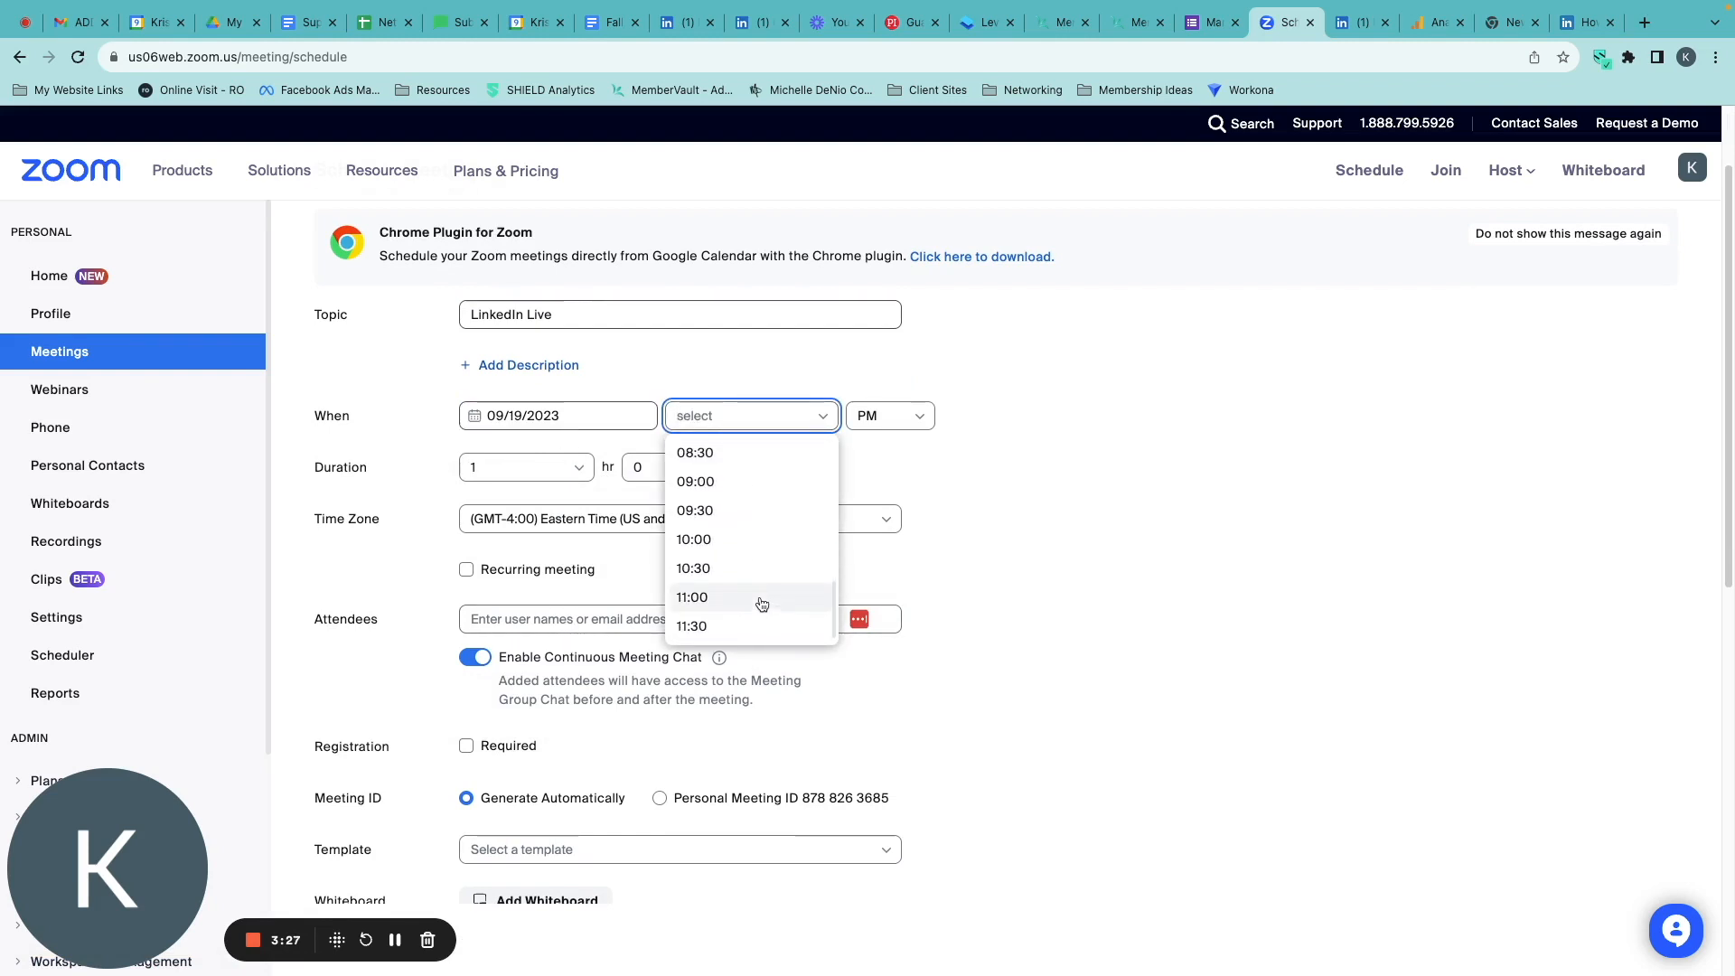
scroll(754, 607, "up", 6)
left_click(772, 454)
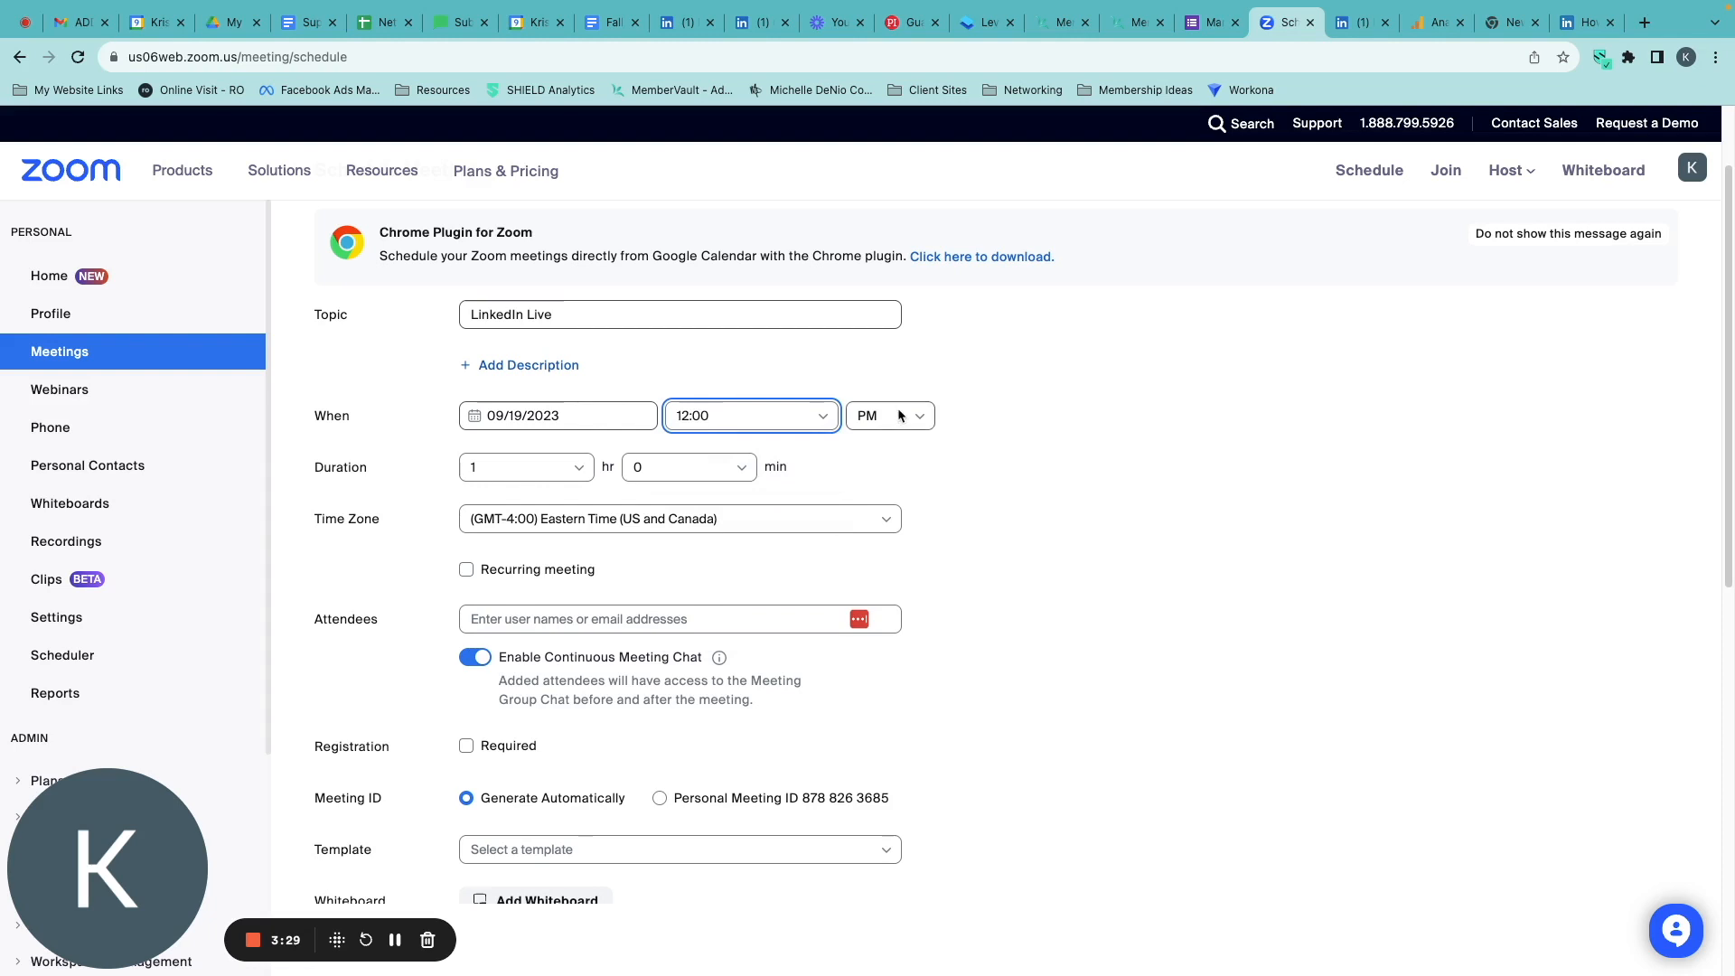
Set the Zoom meeting's duration to 0 hr 30 min.
left_click(553, 466)
left_click(542, 501)
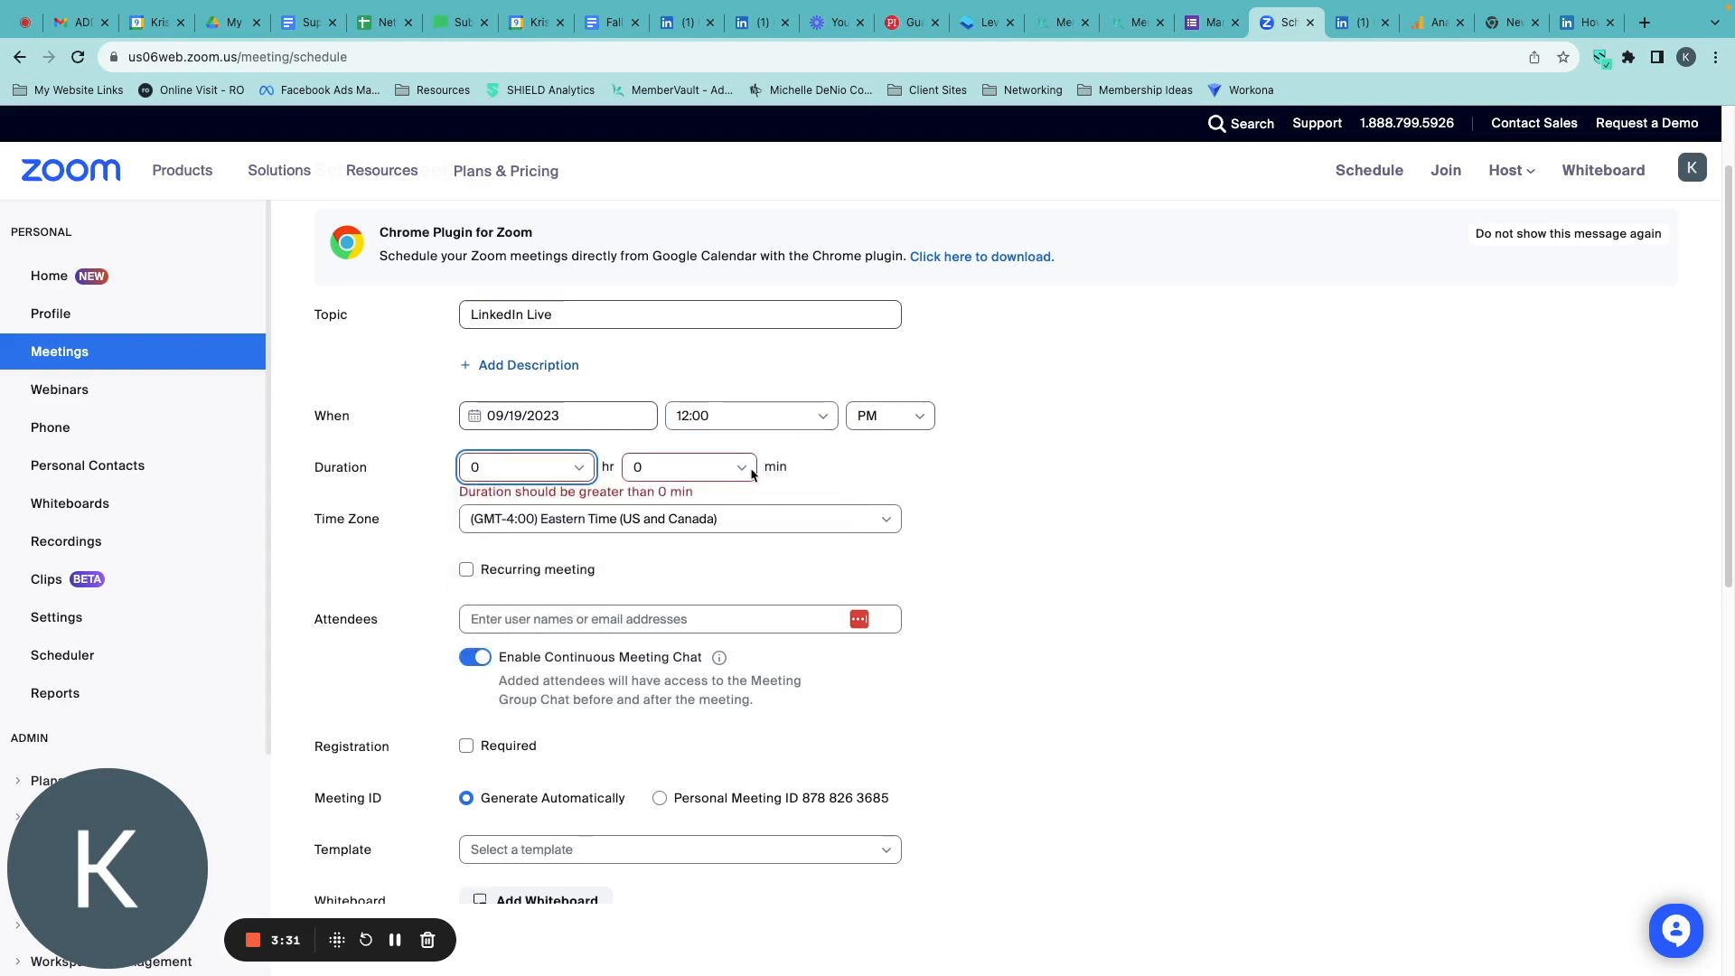
left_click(743, 467)
left_click(697, 563)
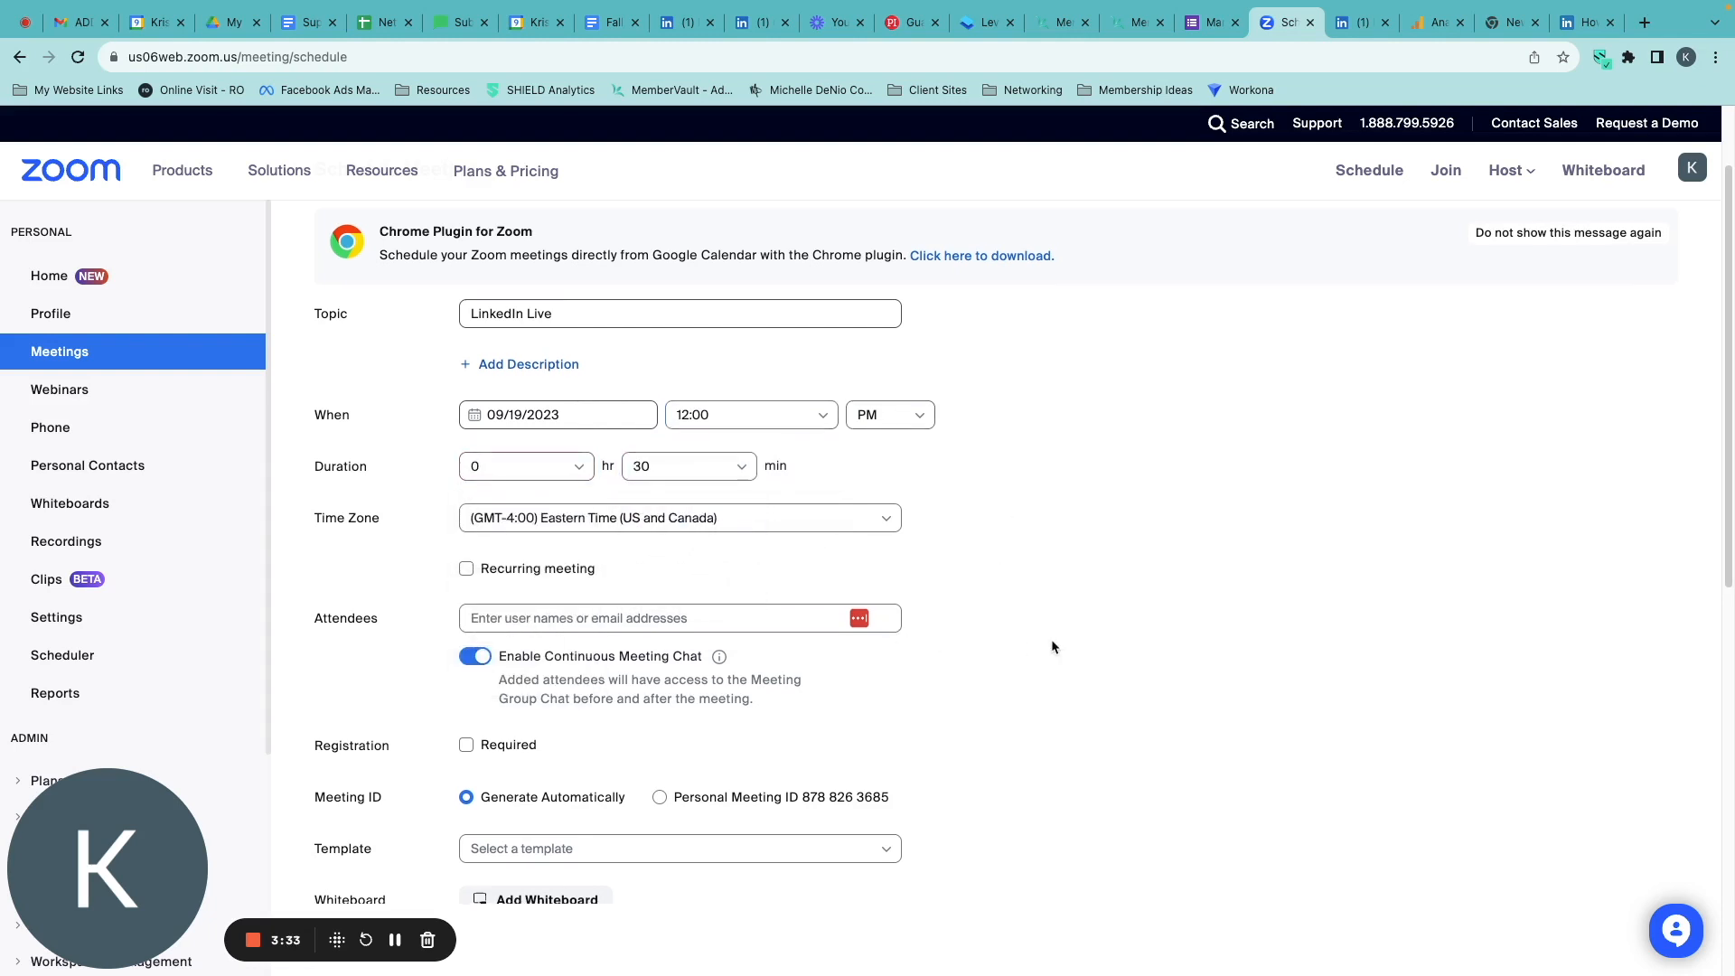
Remove the passcode requirement from the meeting and turn video on for both the host and participants.
scroll(1051, 645, "down", 1)
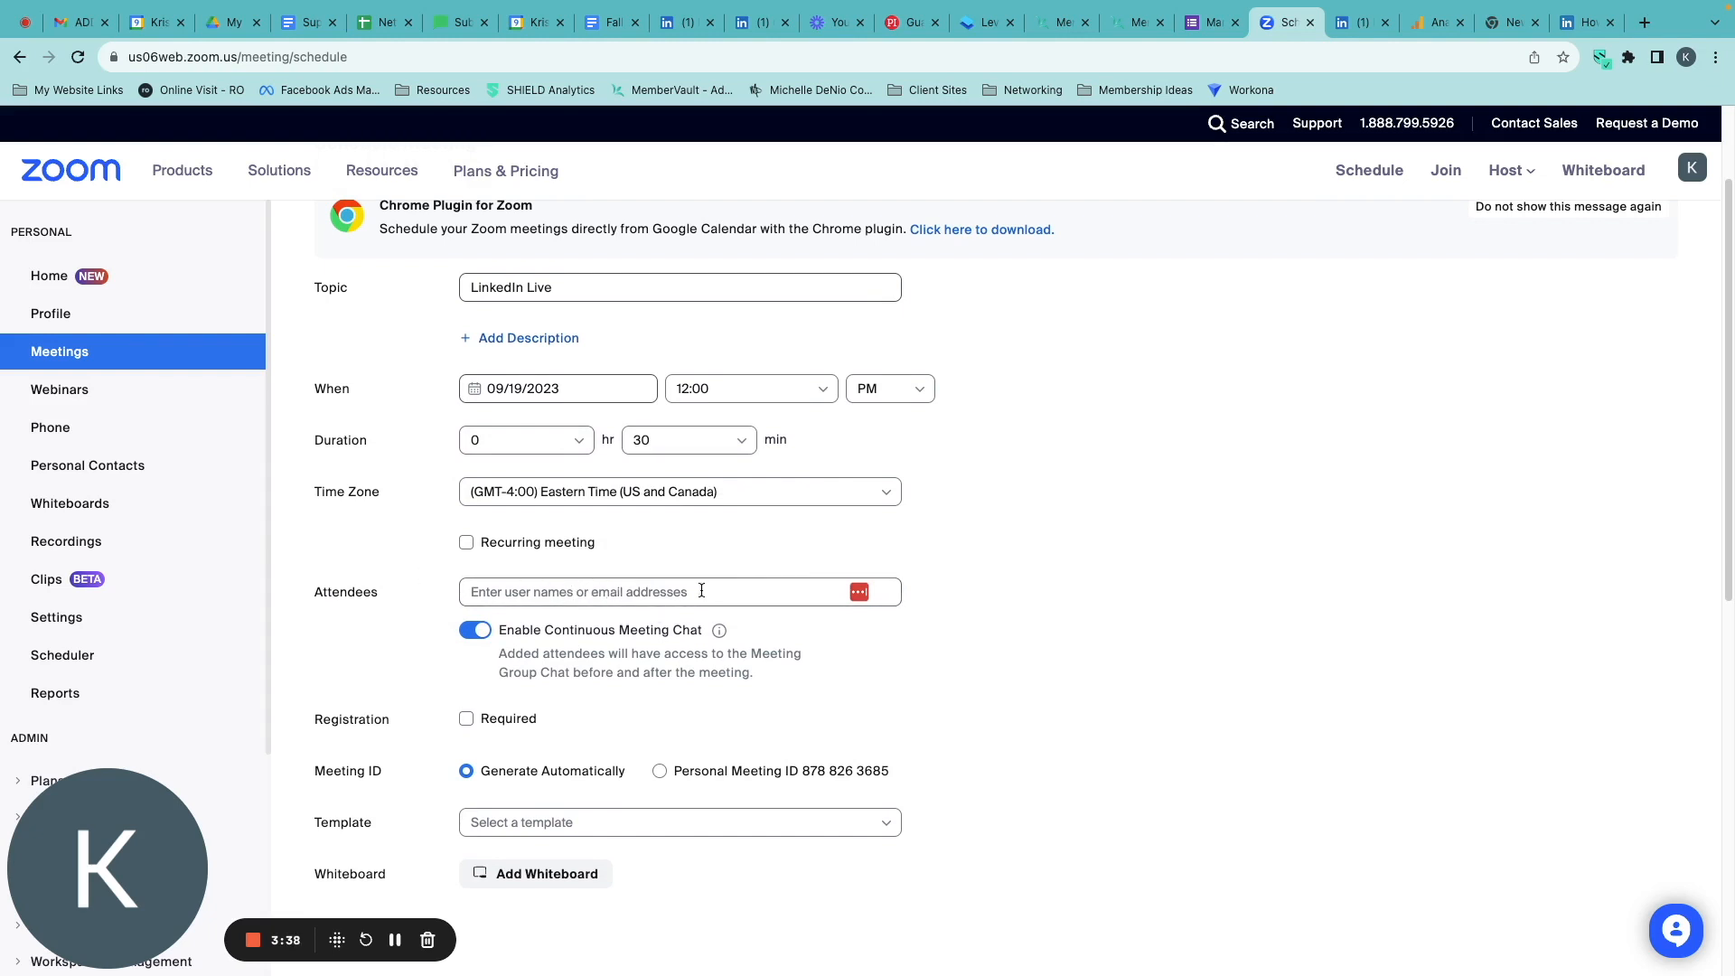
scroll(867, 587, "down", 5)
scroll(973, 691, "down", 1)
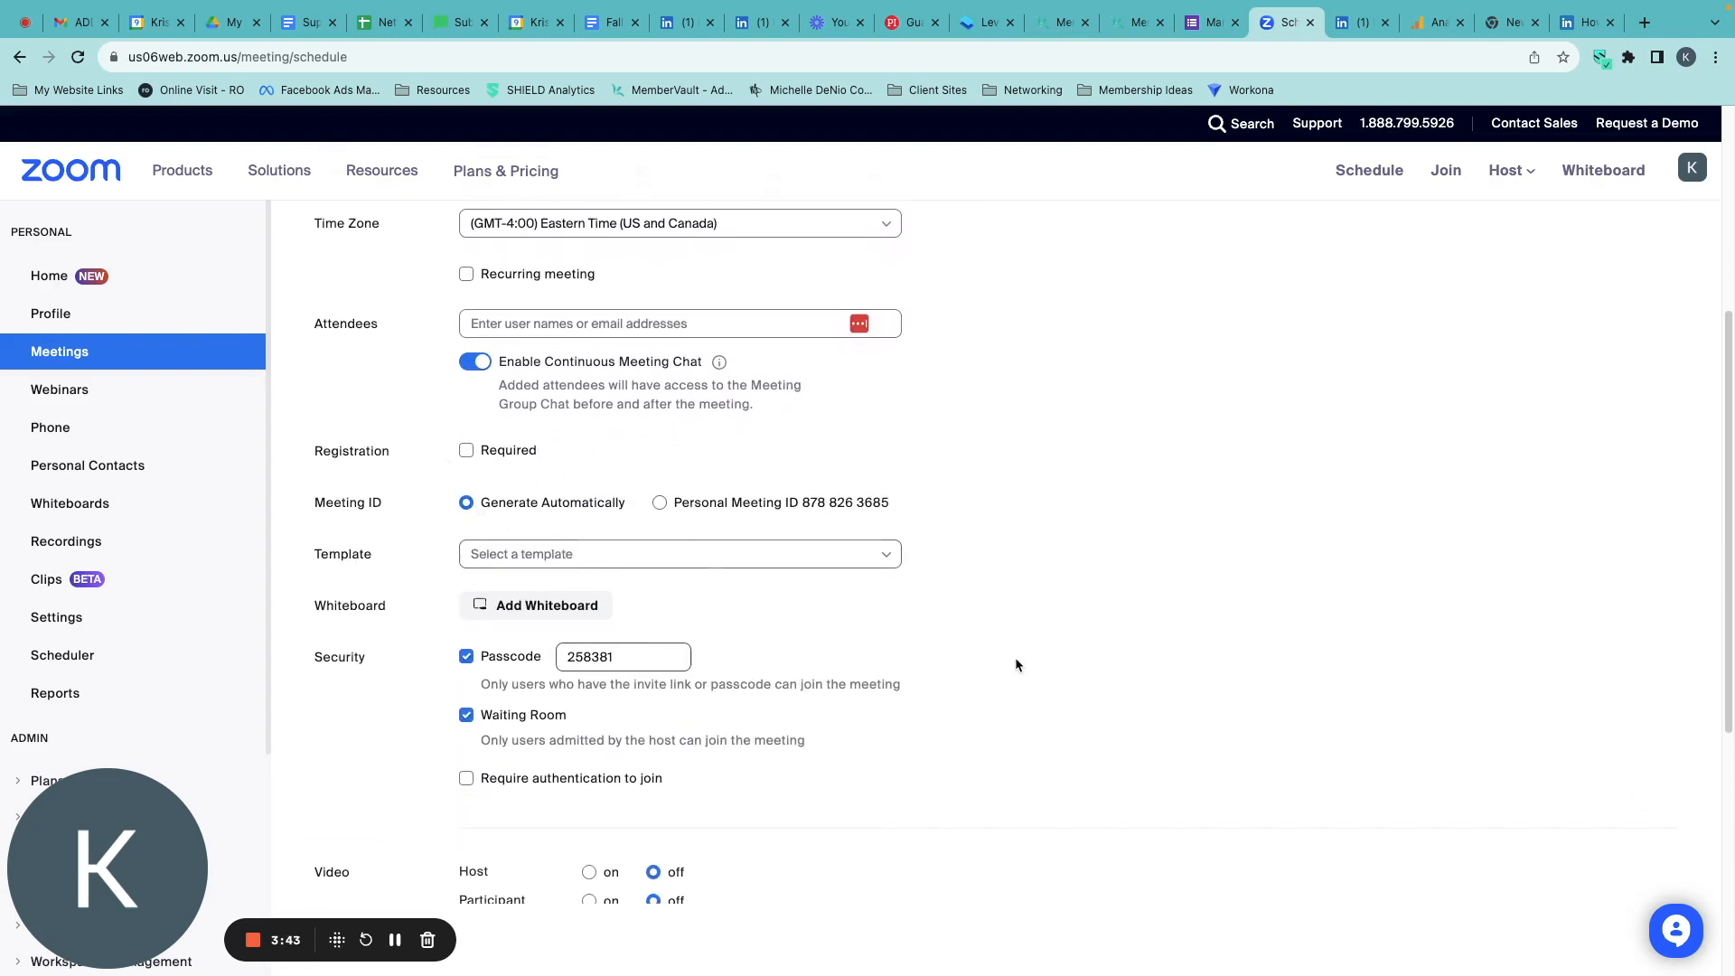
scroll(1015, 665, "down", 4)
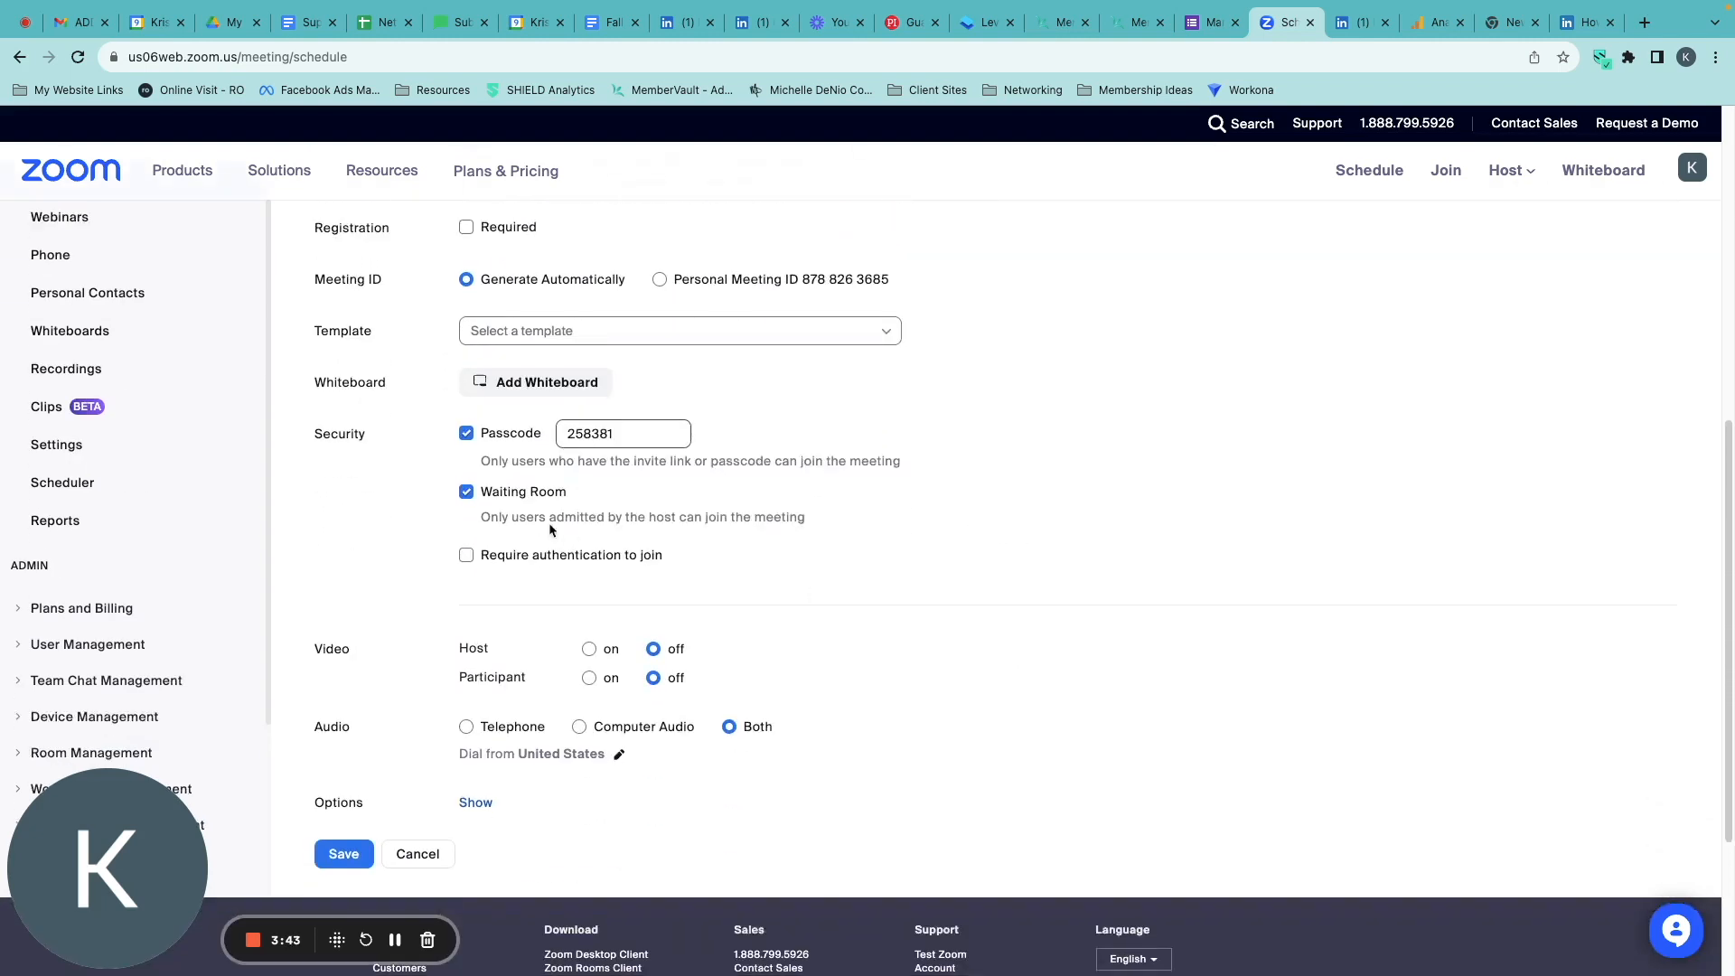
left_click(468, 435)
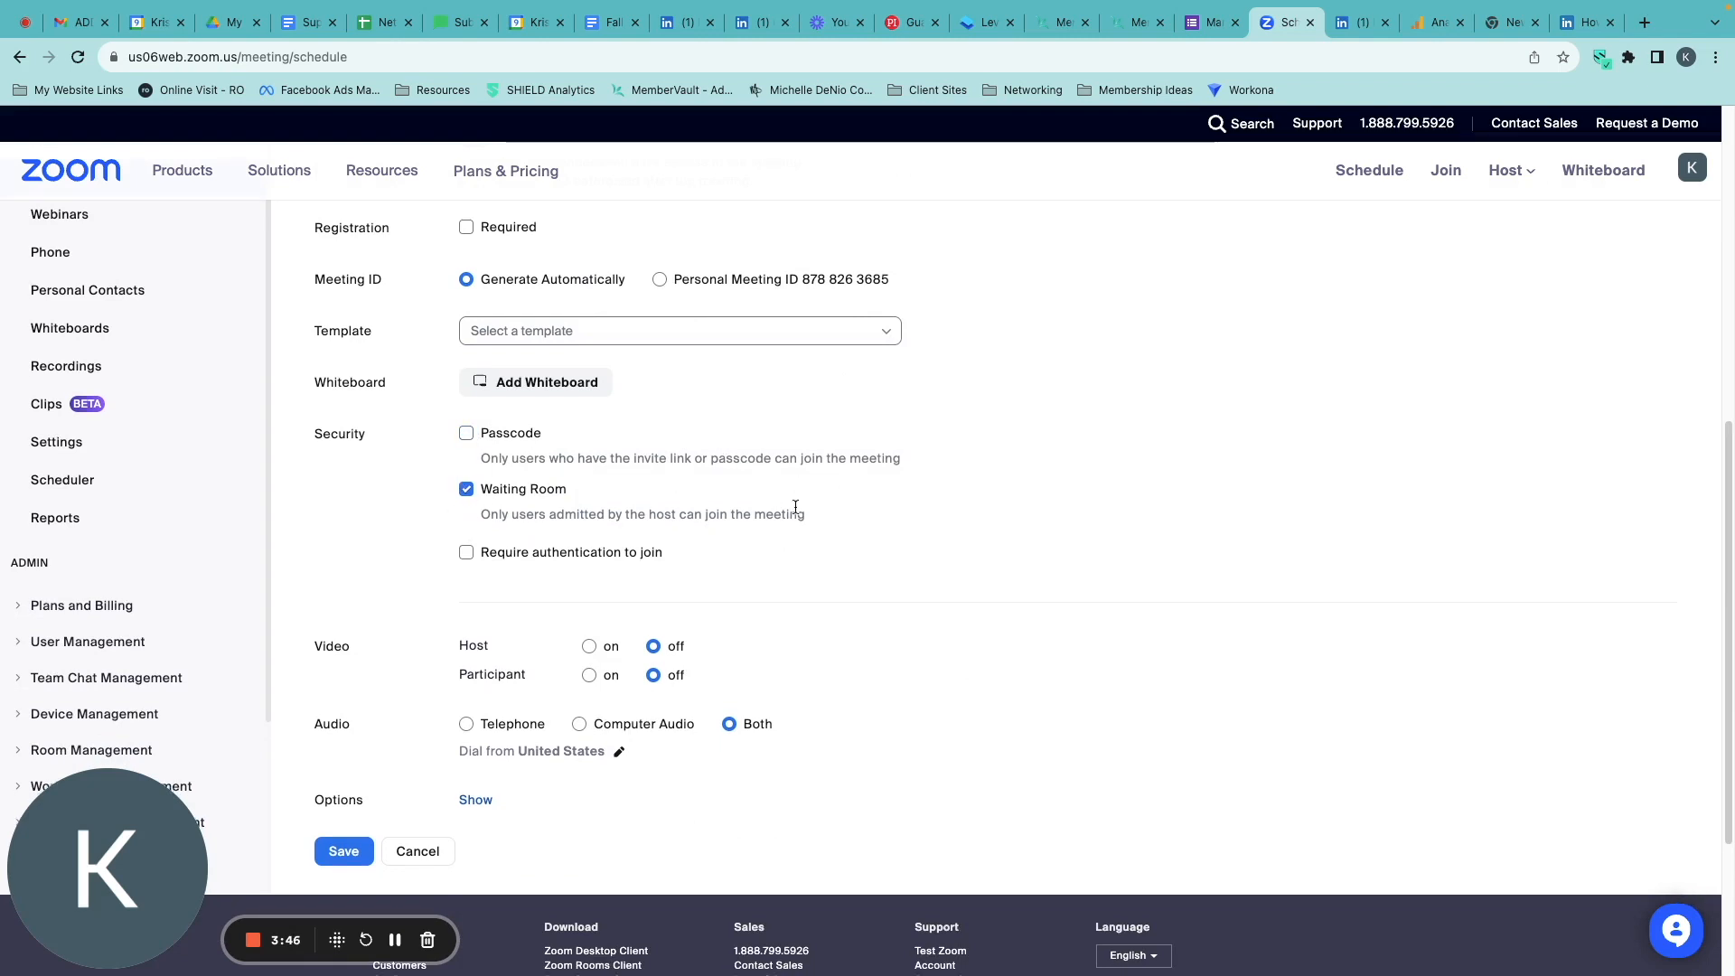
left_click(588, 647)
left_click(589, 676)
Expand the additional options, save the Zoom meeting, and check its live streaming settings before returning to its details.
scroll(858, 653, "down", 5)
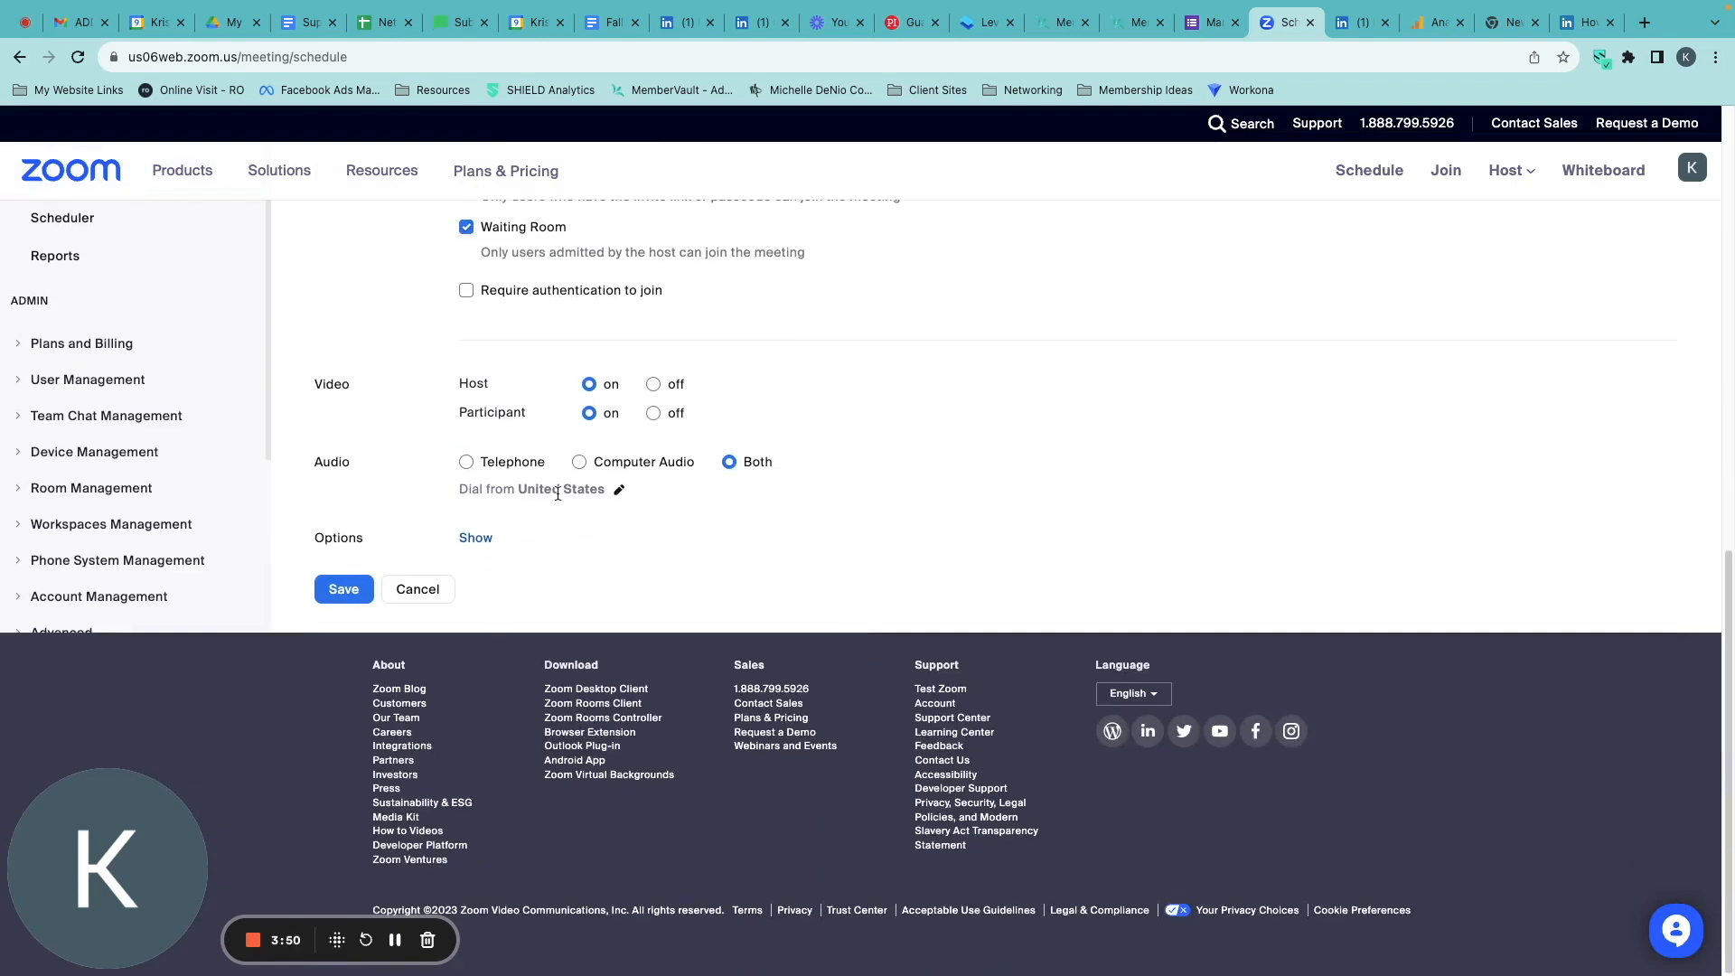
left_click(476, 538)
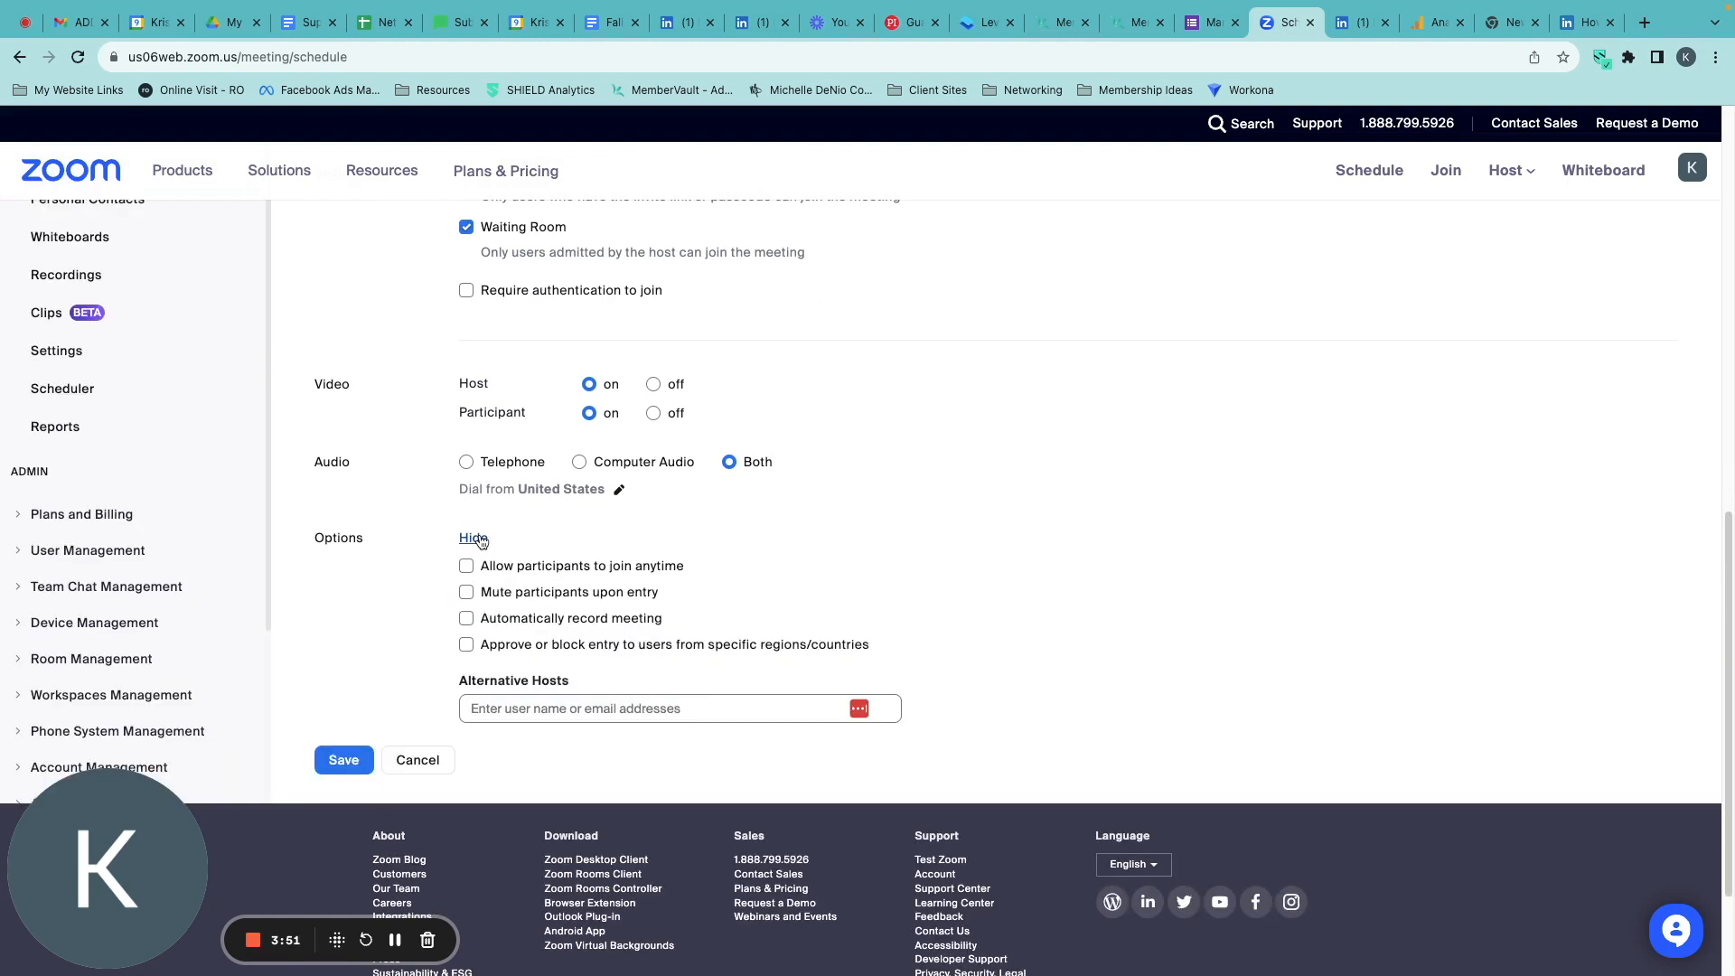
left_click(336, 765)
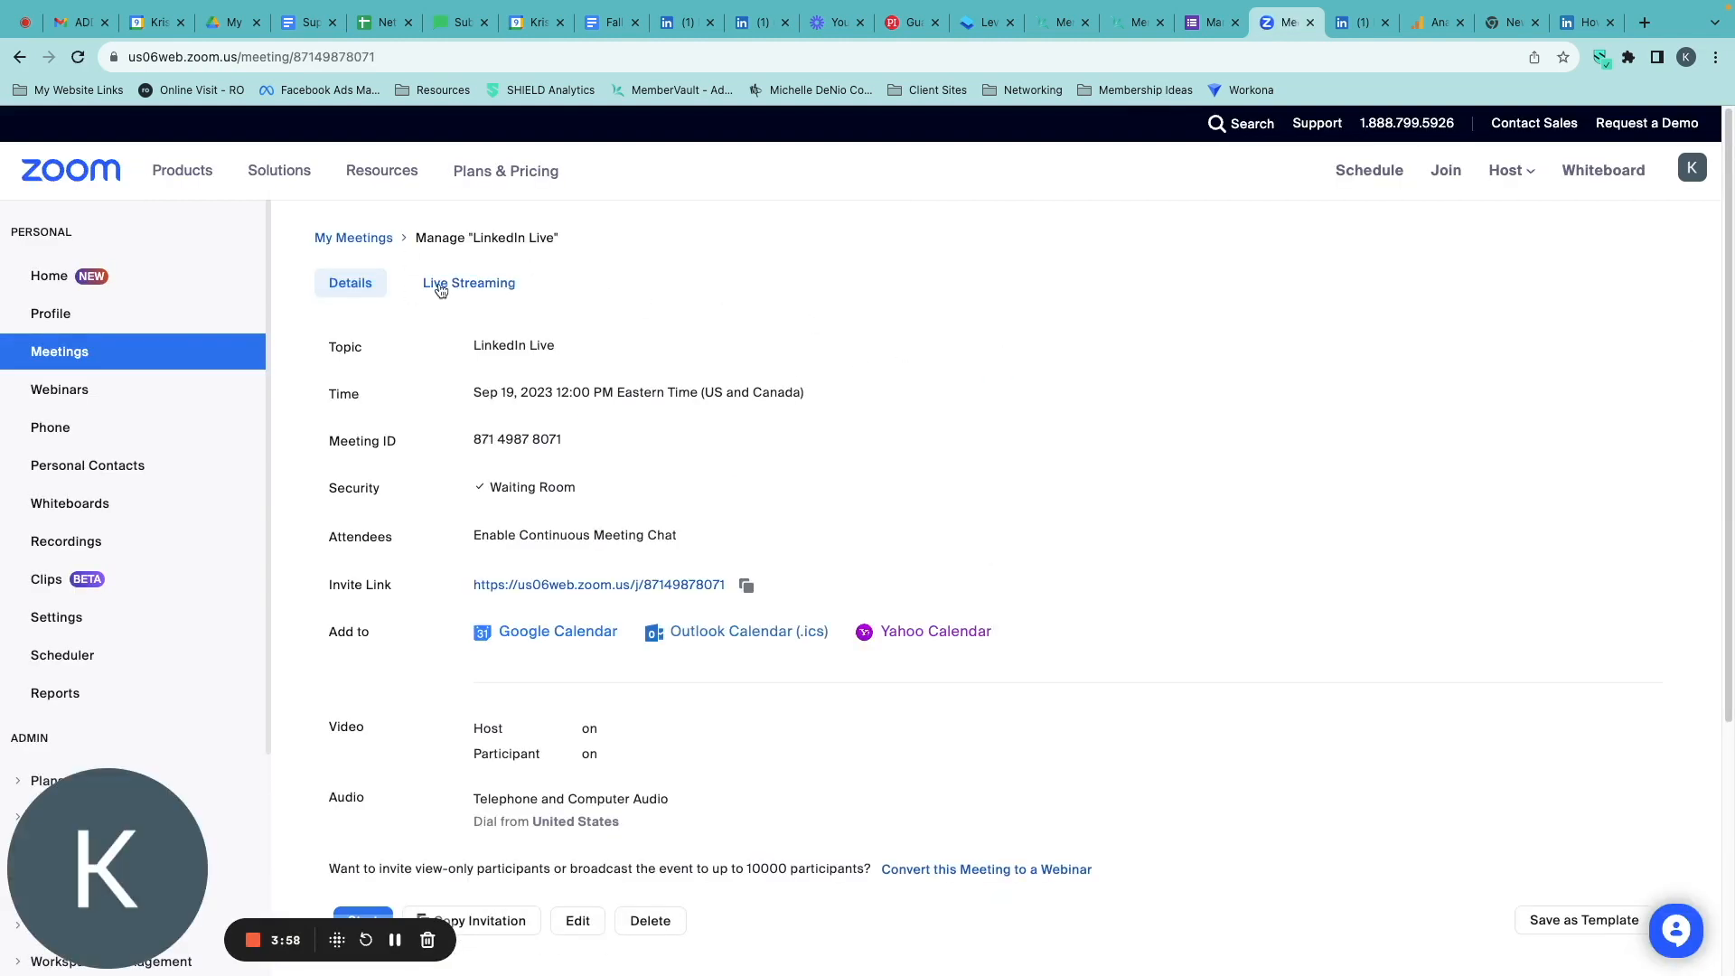
left_click(474, 285)
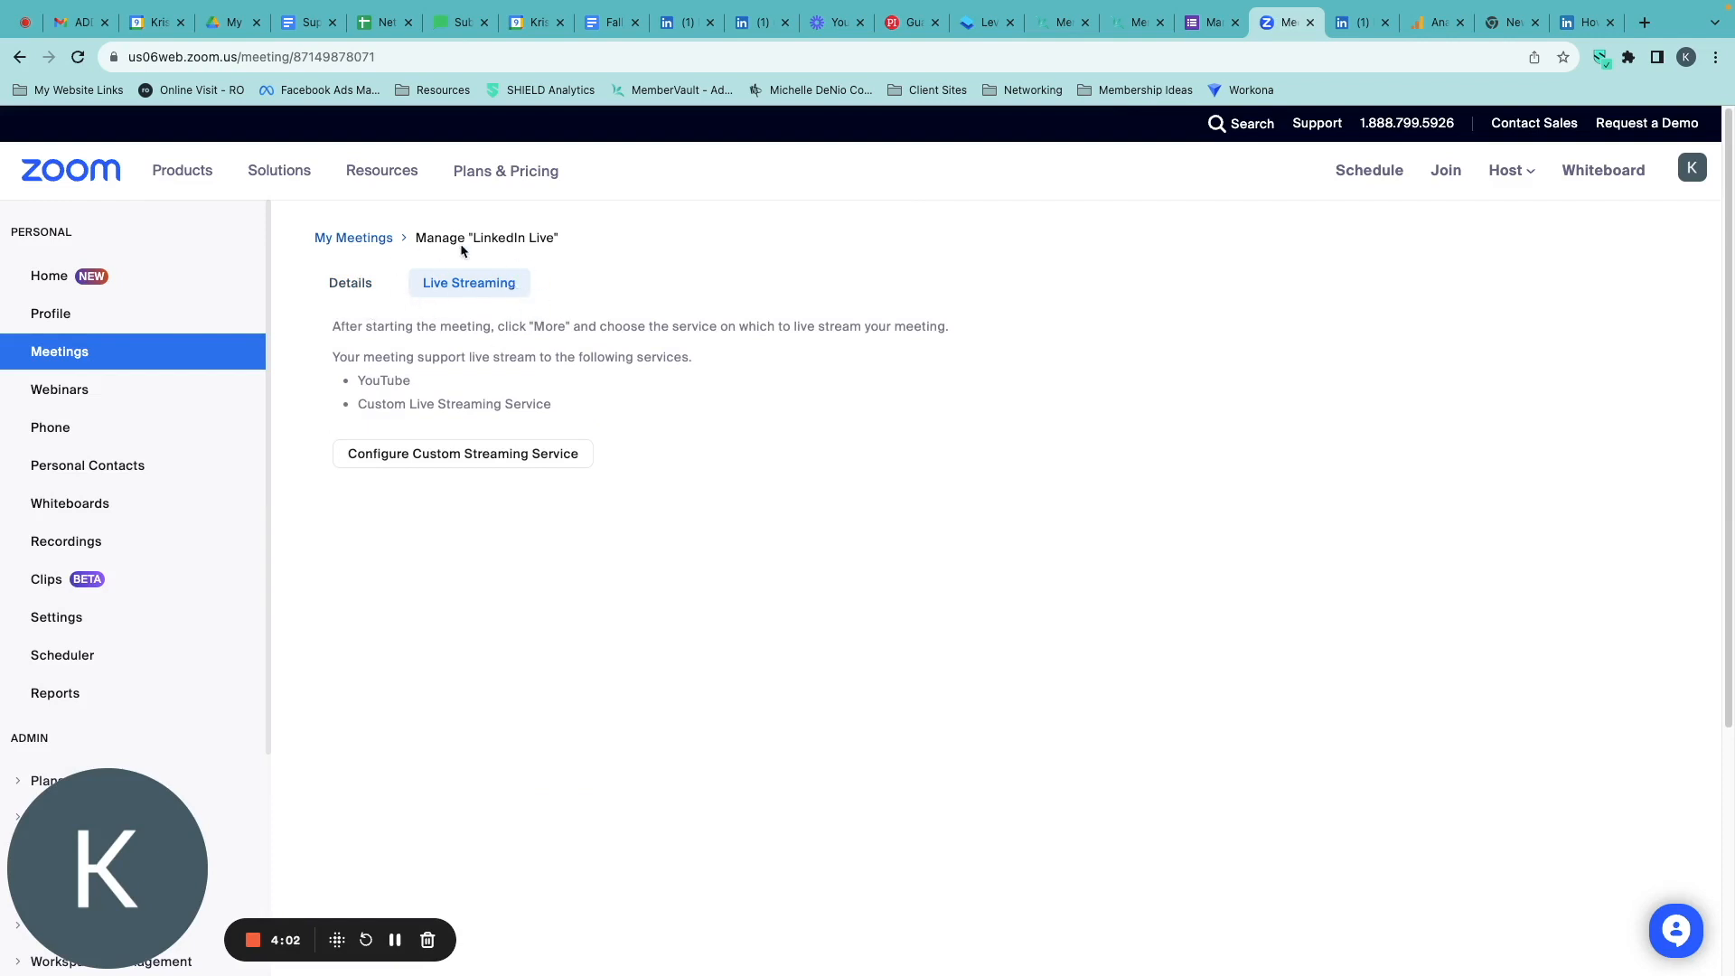
left_click(351, 288)
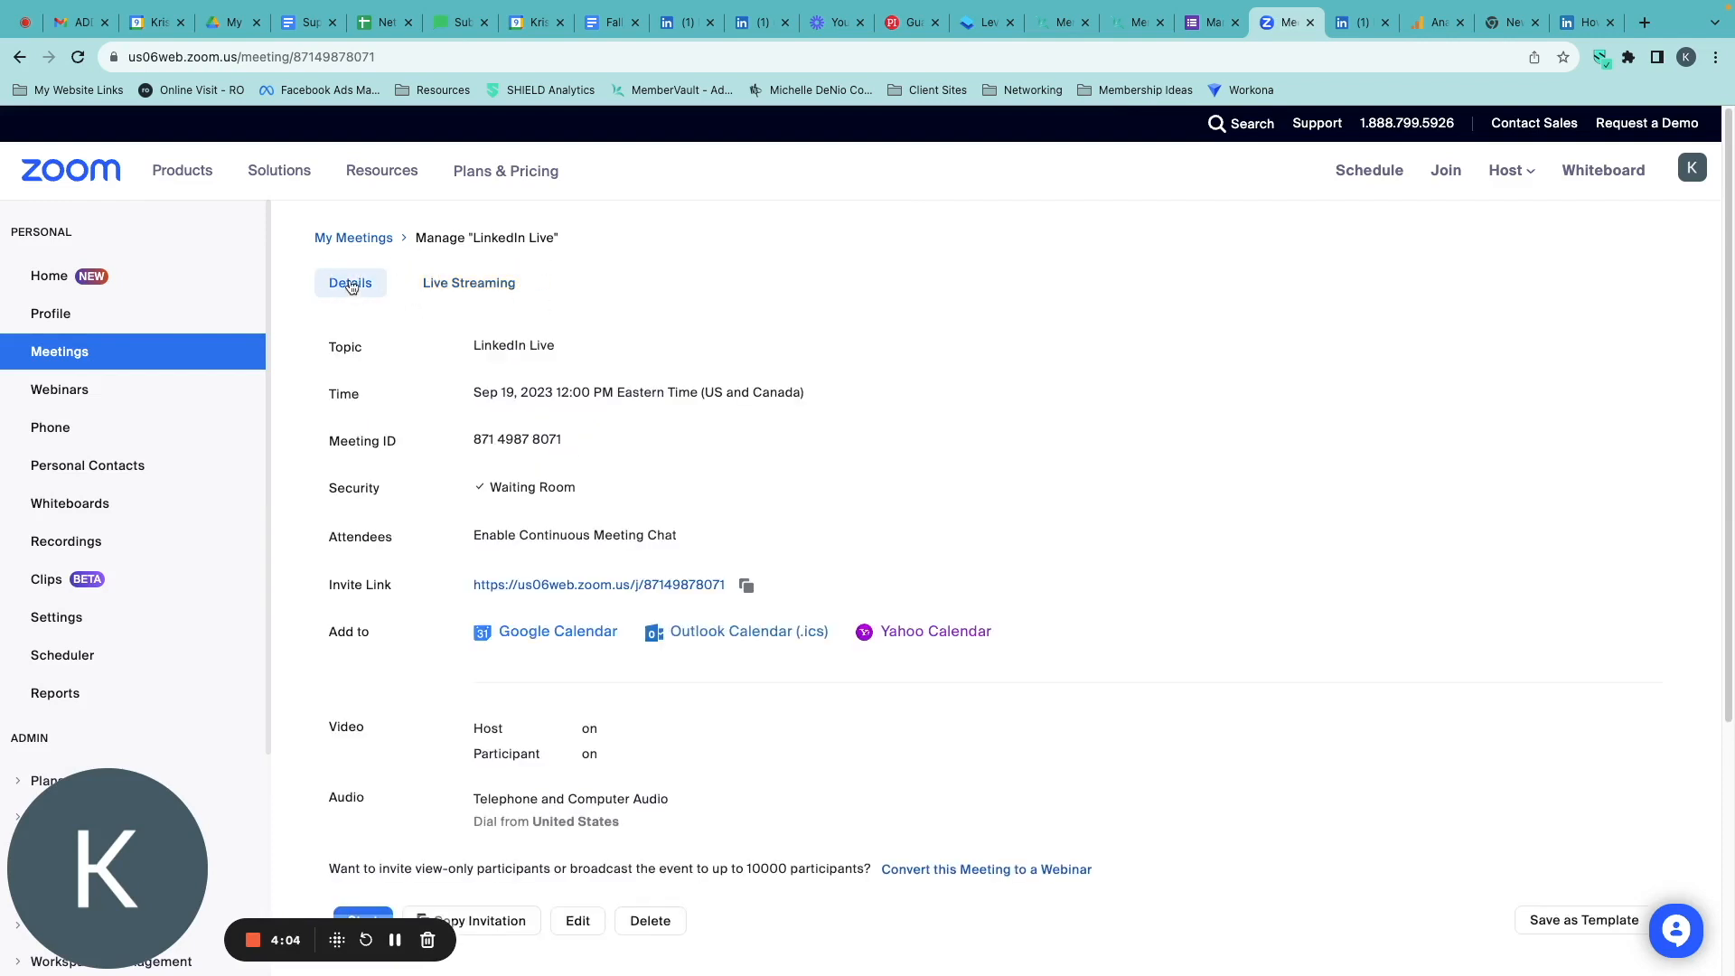
Add the Zoom meeting to Google Calendar, authorizing access with the host's Google account.
left_click(559, 632)
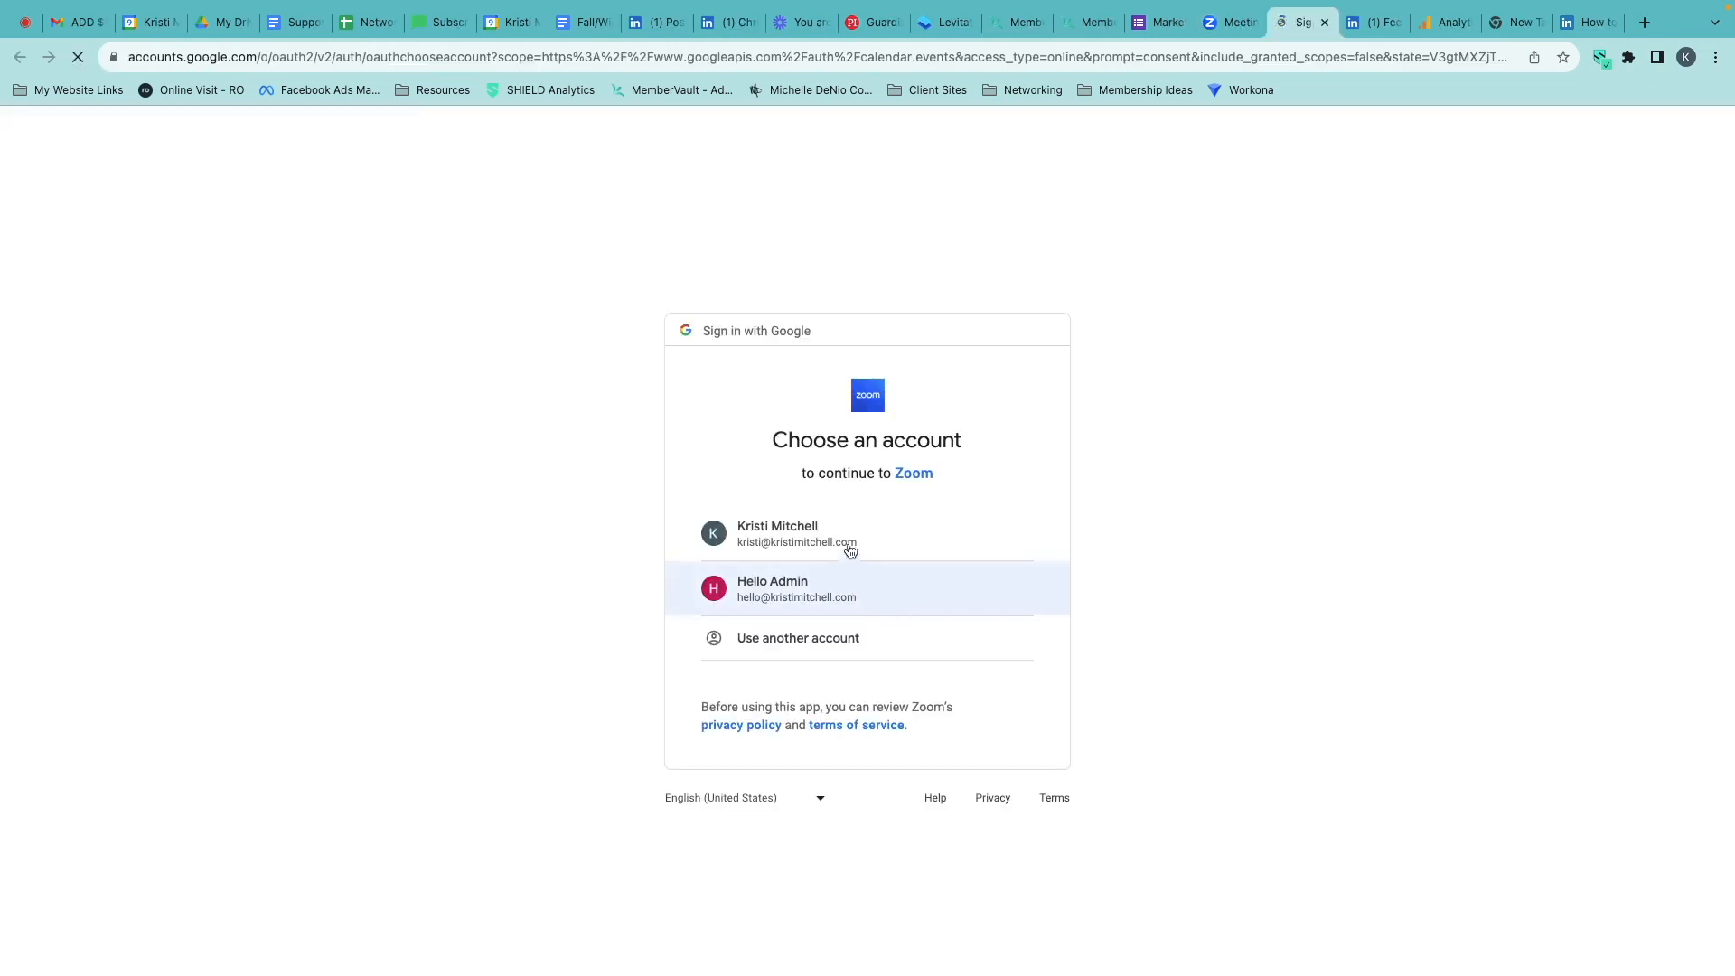
left_click(853, 536)
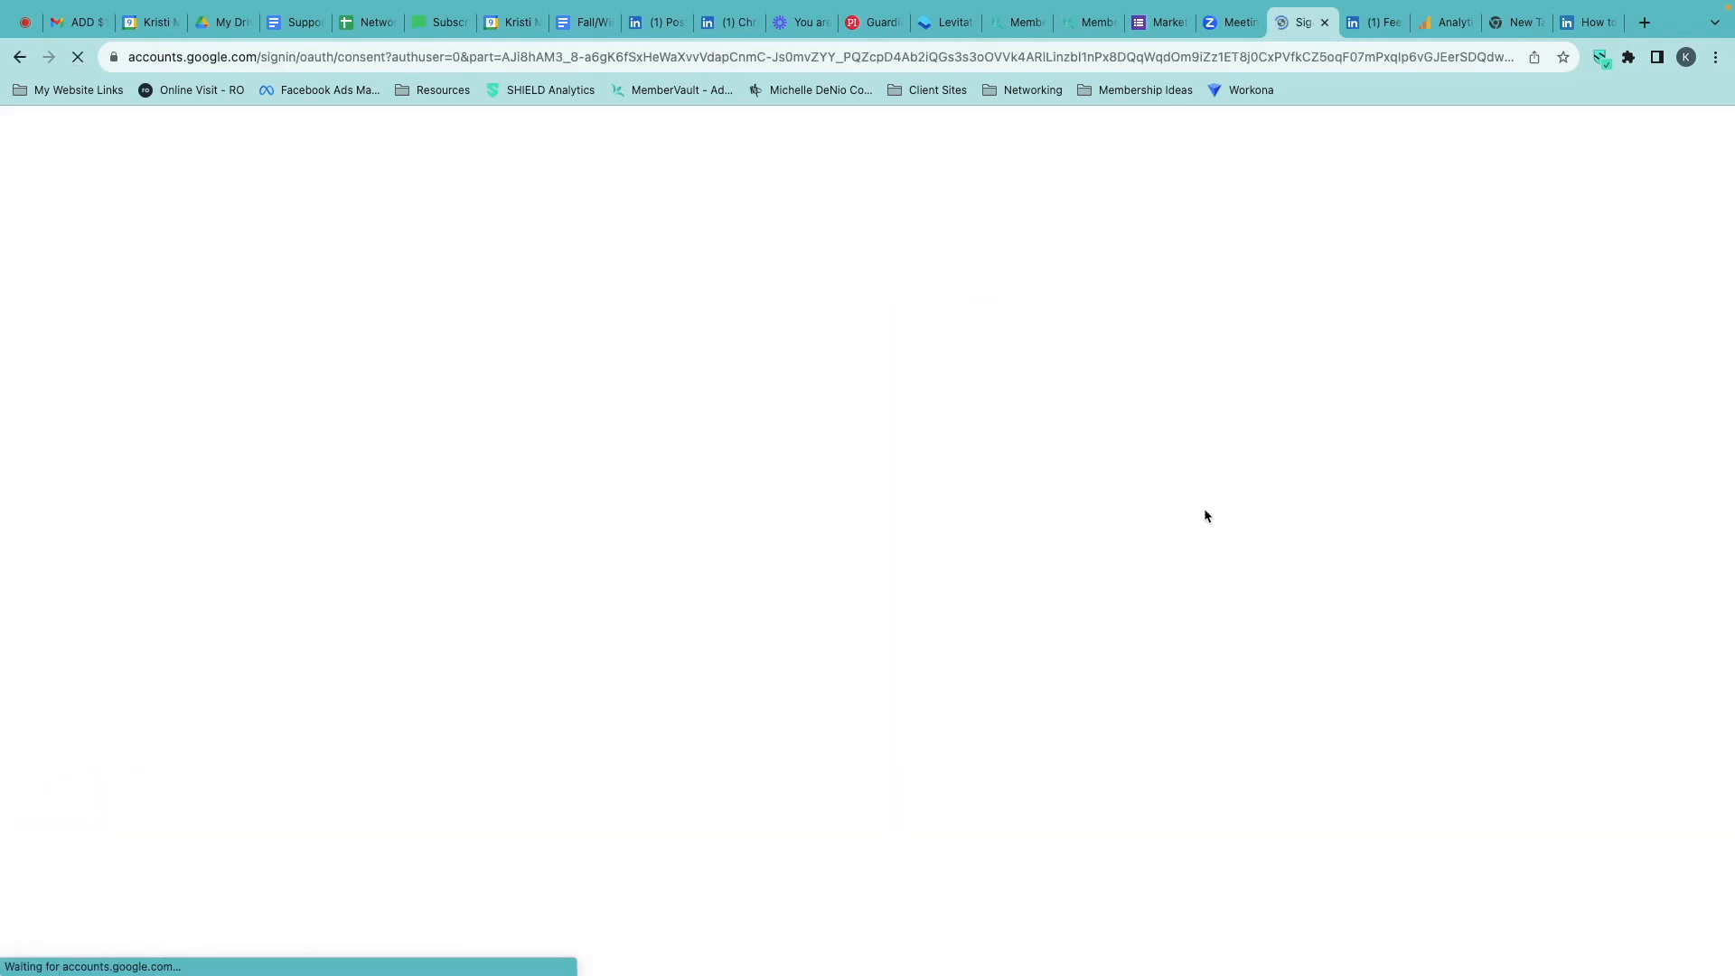
left_click(963, 761)
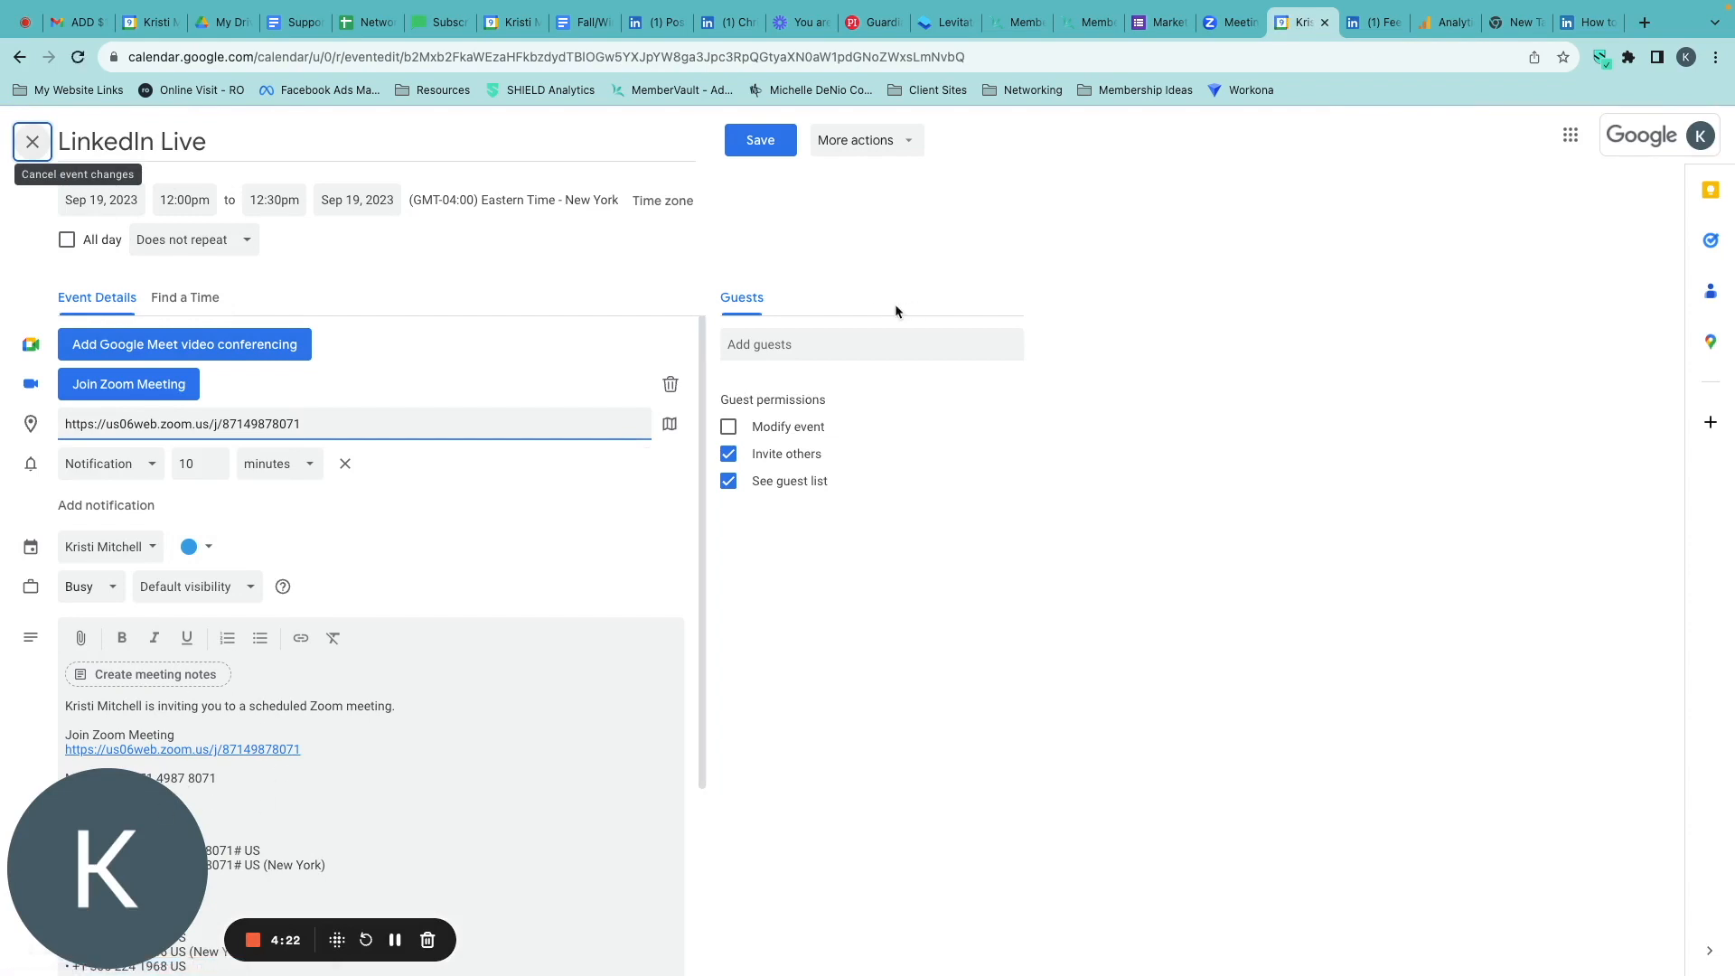
Add the guest speaker to the LinkedIn Live calendar event and save it.
left_click(834, 345)
type("toby")
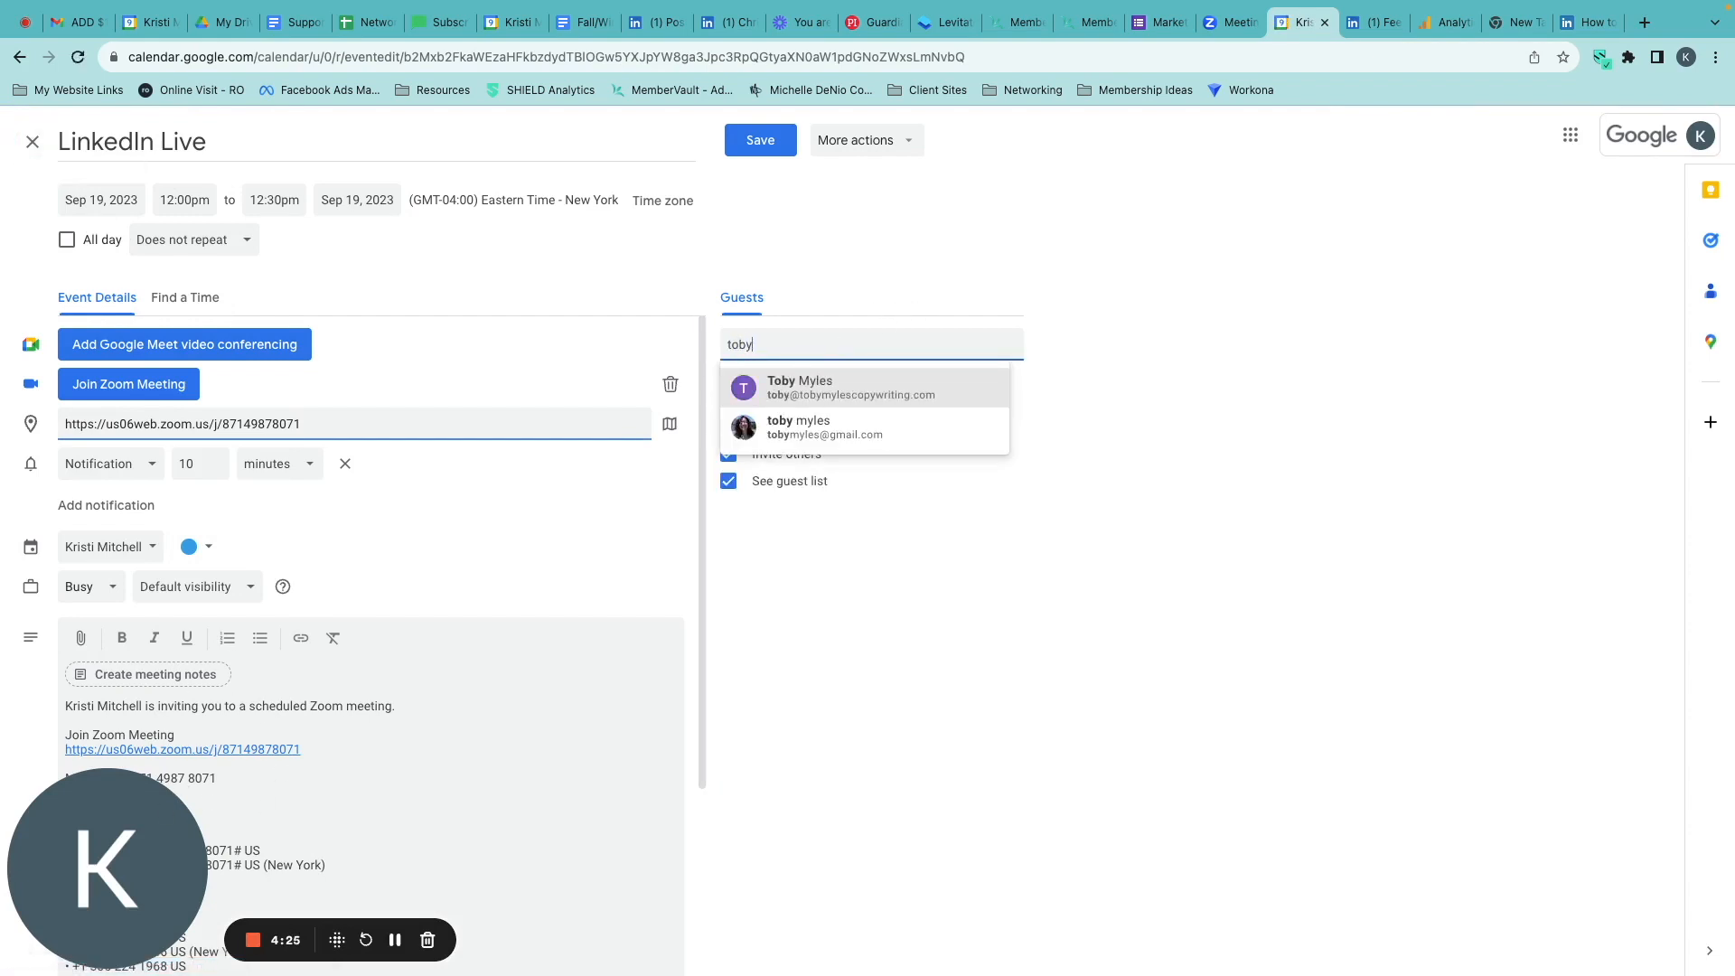
left_click(913, 380)
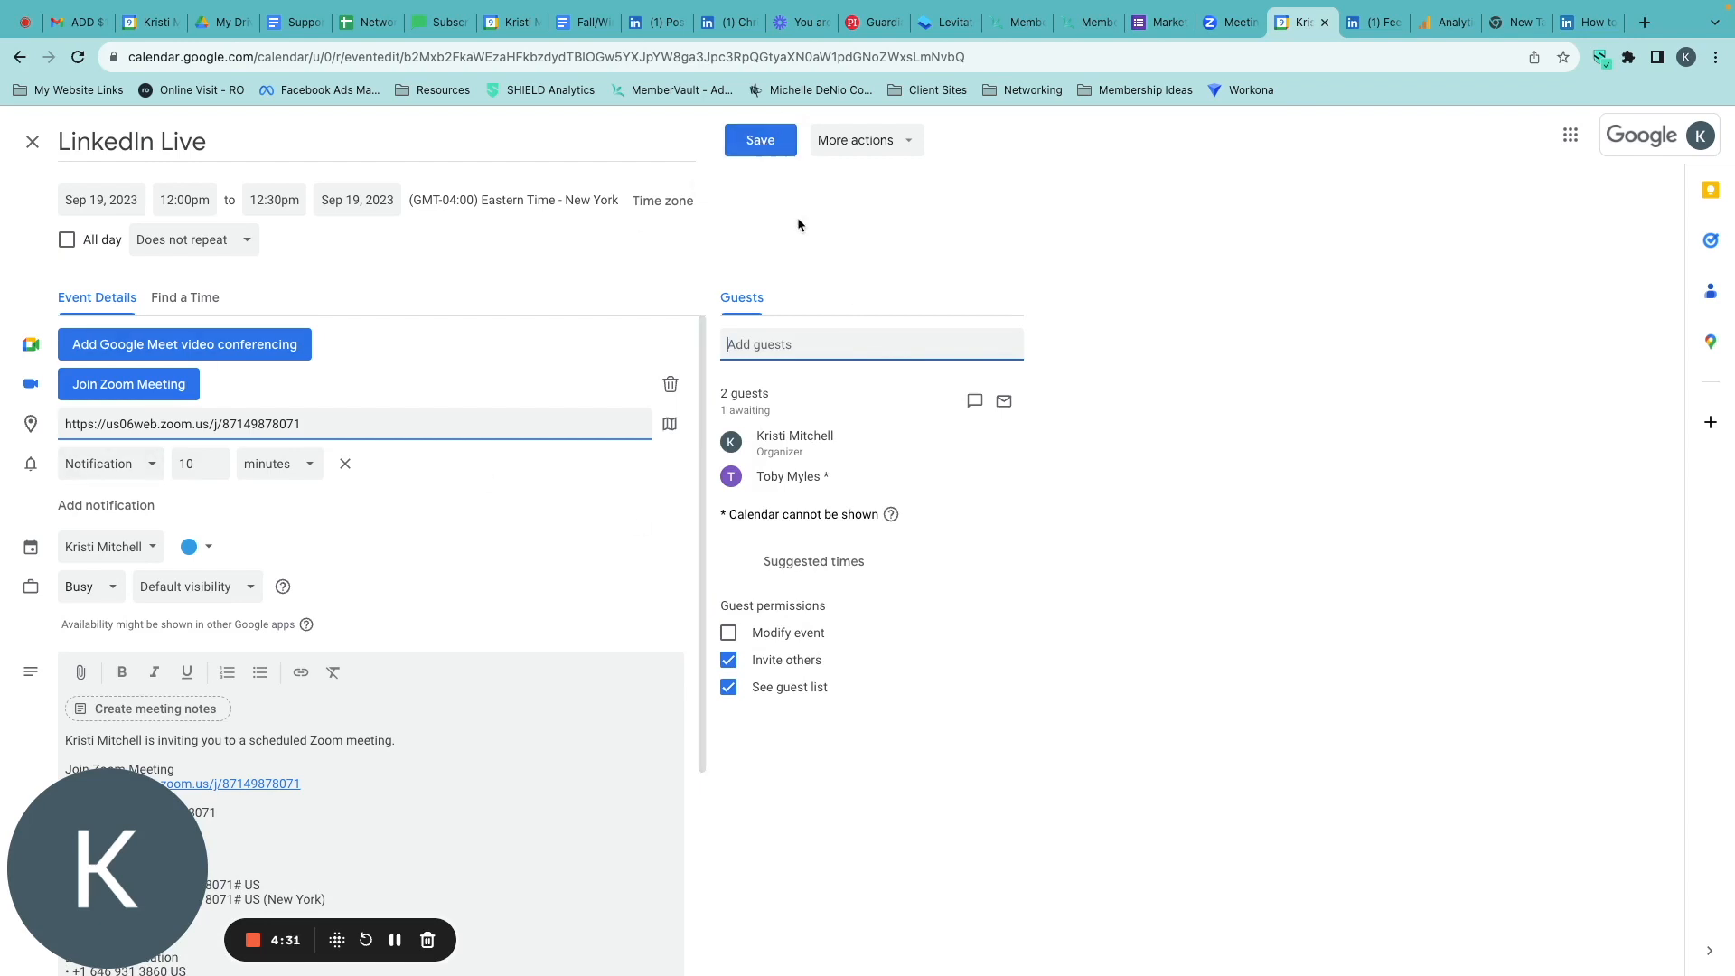
left_click(761, 142)
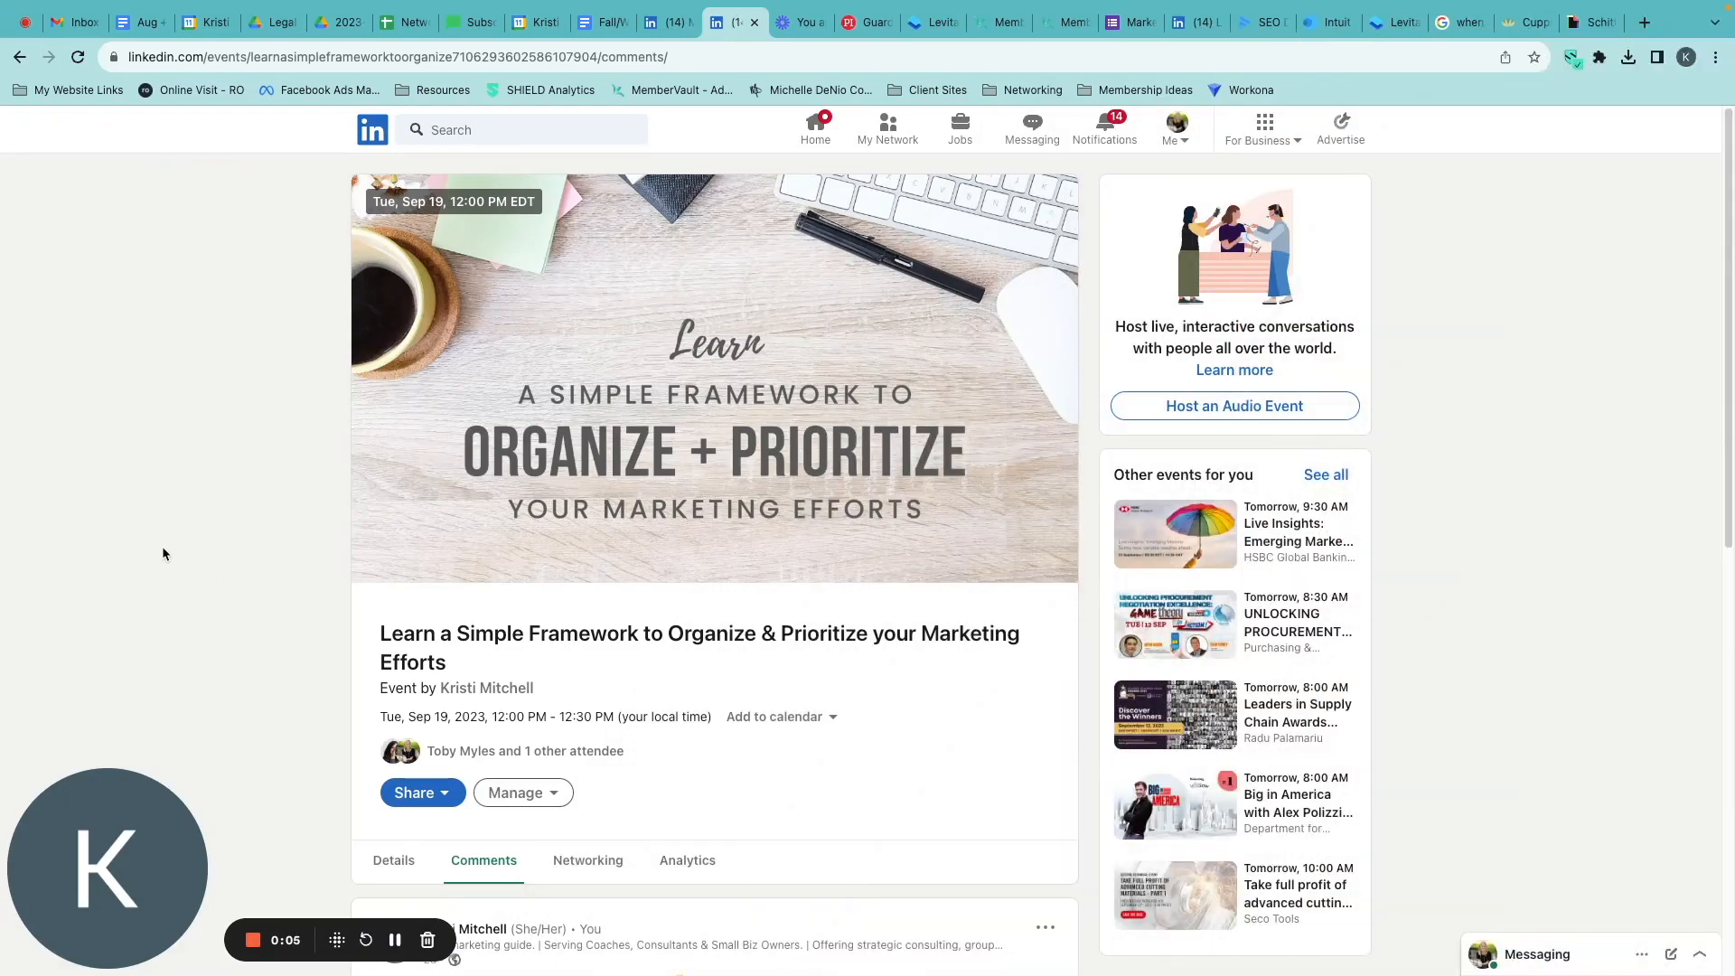
In LinkedIn, go from the home feed to Events and open "Learn a Simple Framework to Organize & Prioritize your Marketing Efforts".
scroll(744, 734, "down", 3)
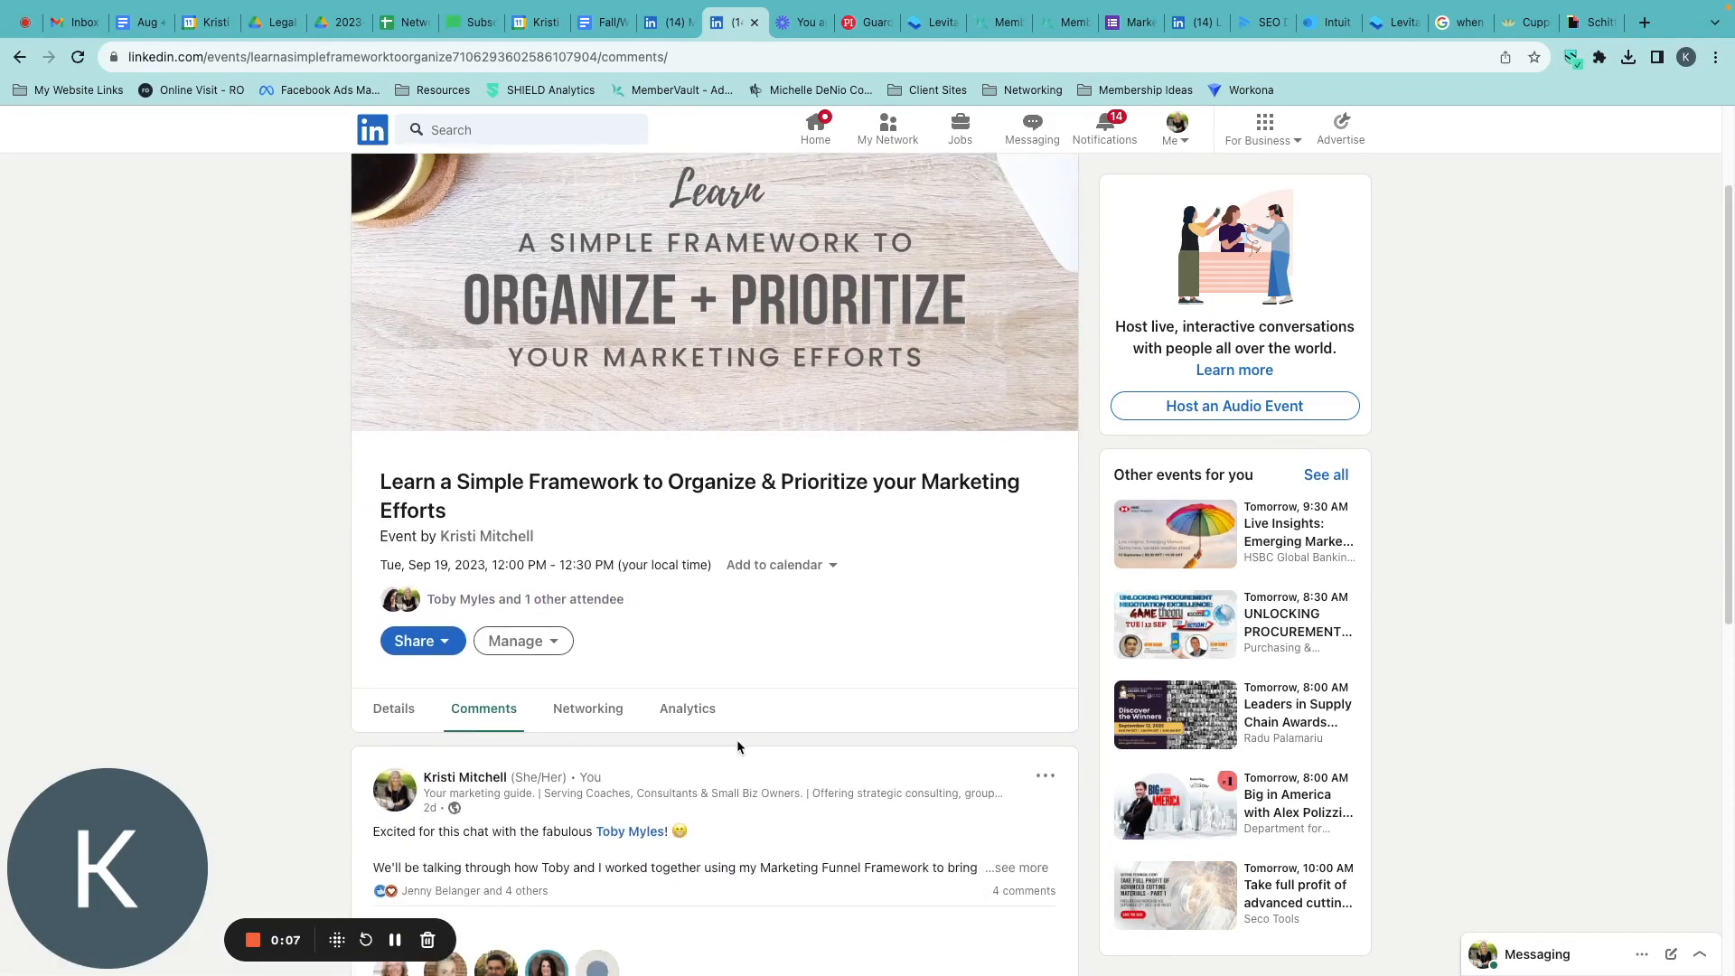
scroll(737, 741, "down", 3)
scroll(718, 602, "up", 5)
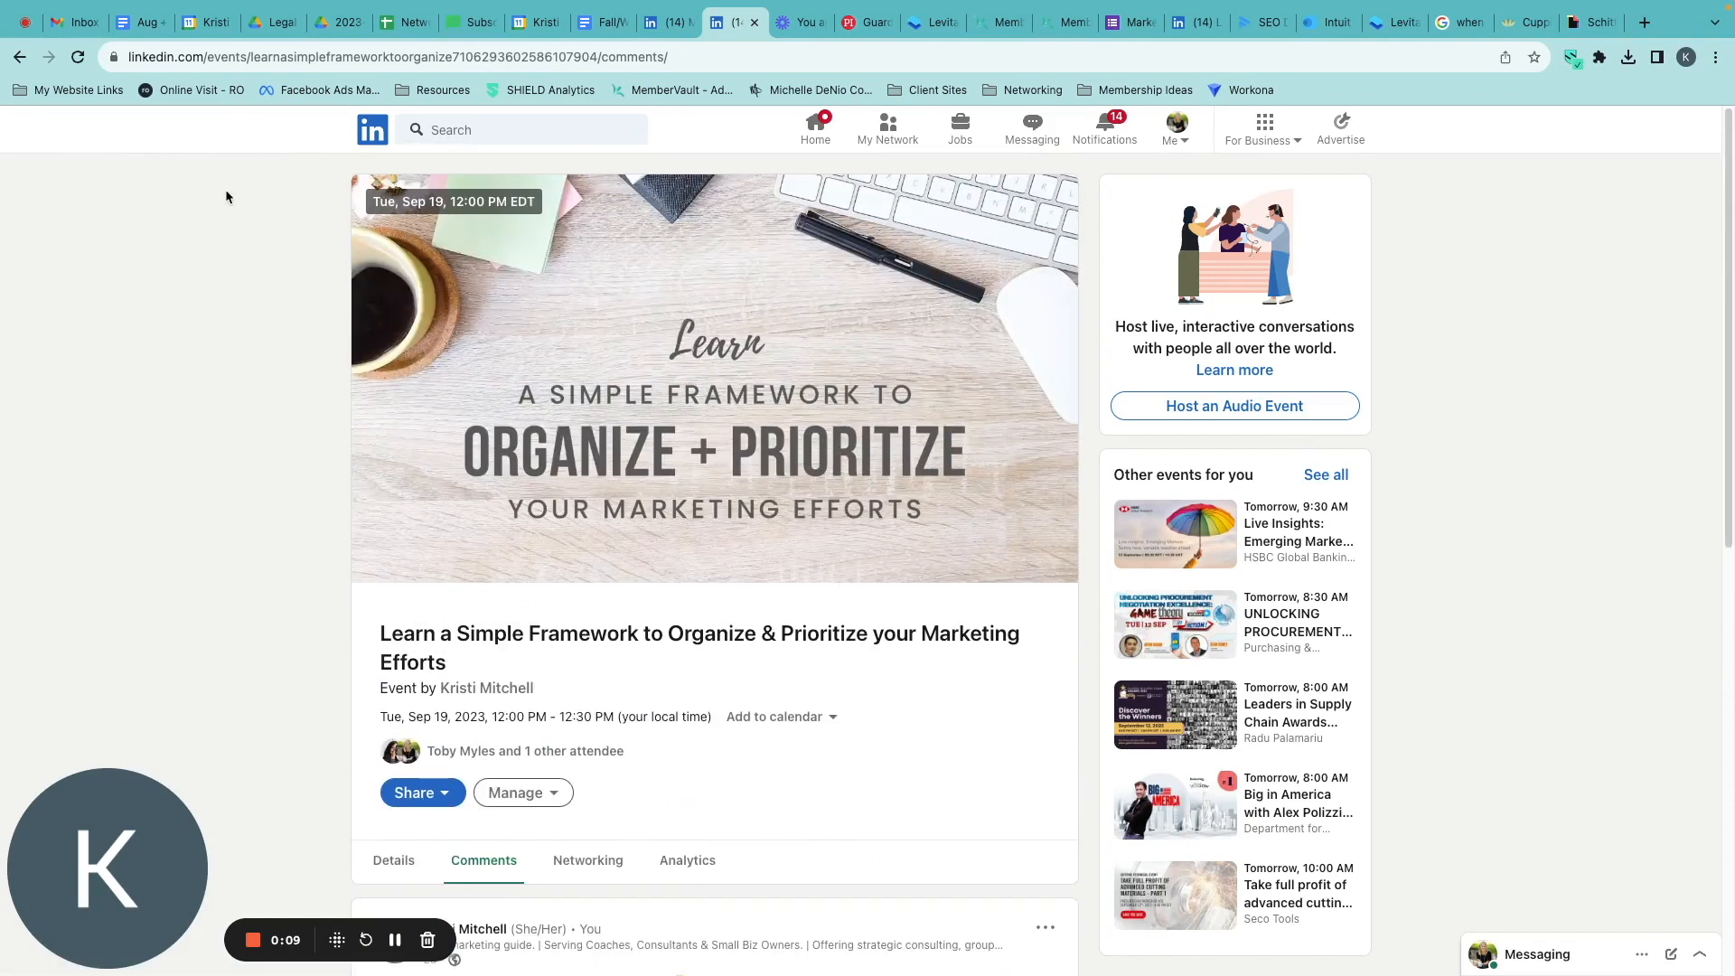
left_click(815, 129)
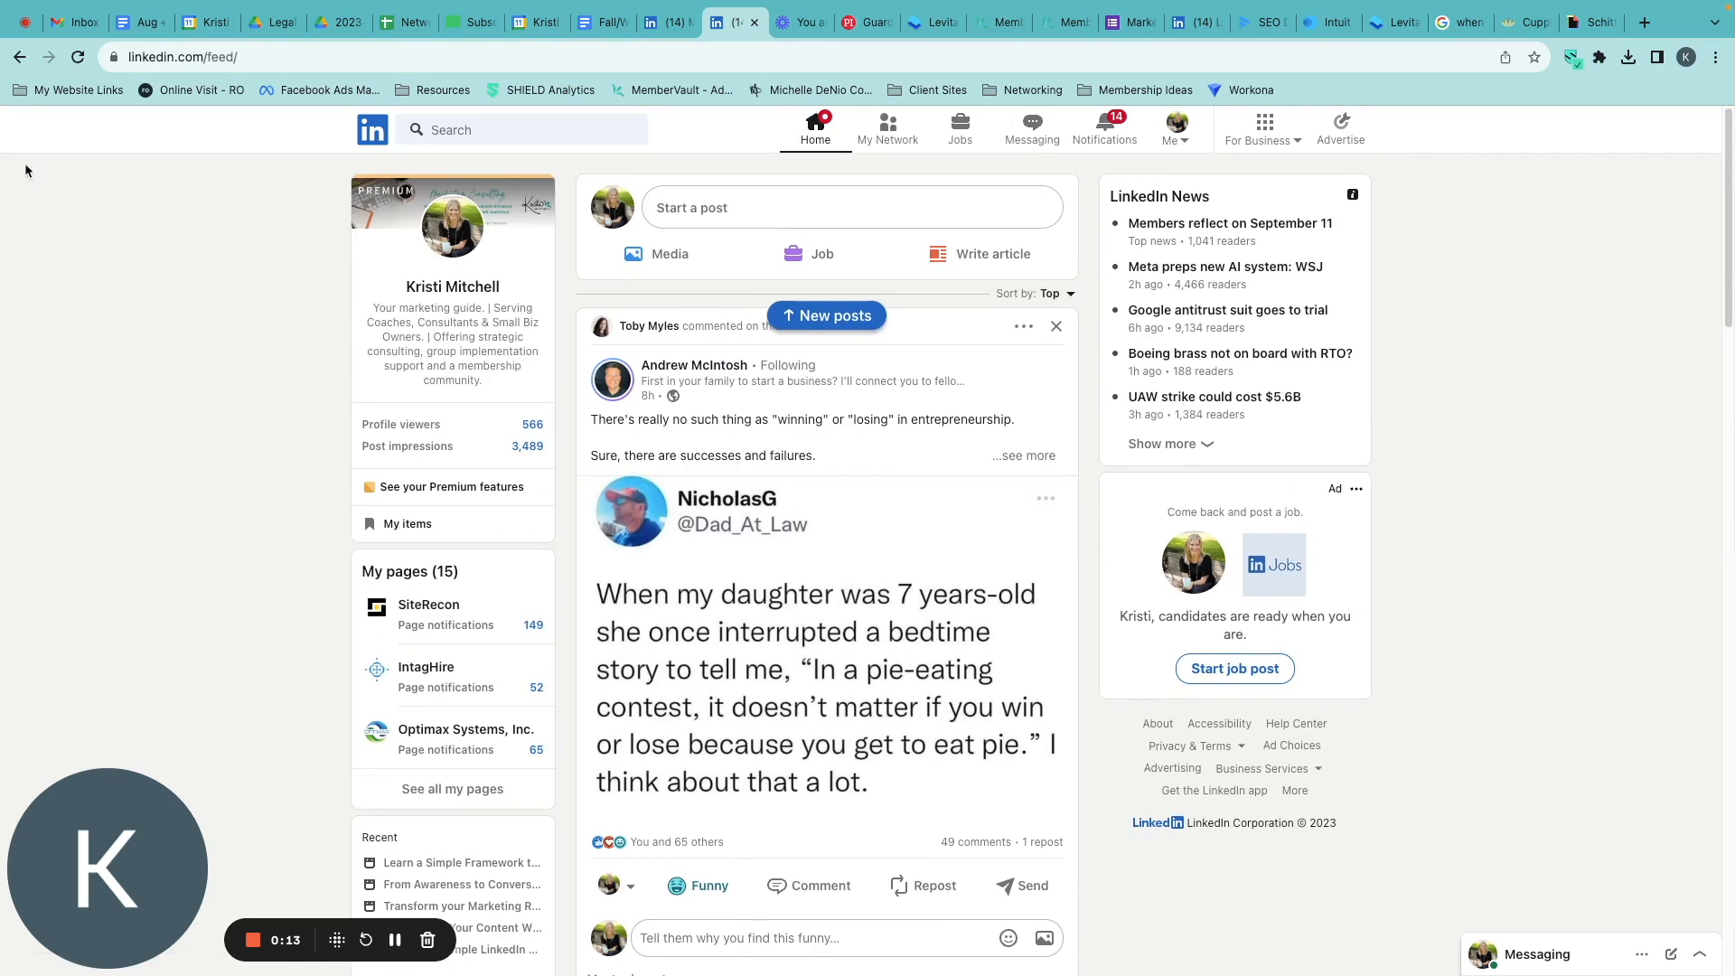
scroll(847, 824, "down", 5)
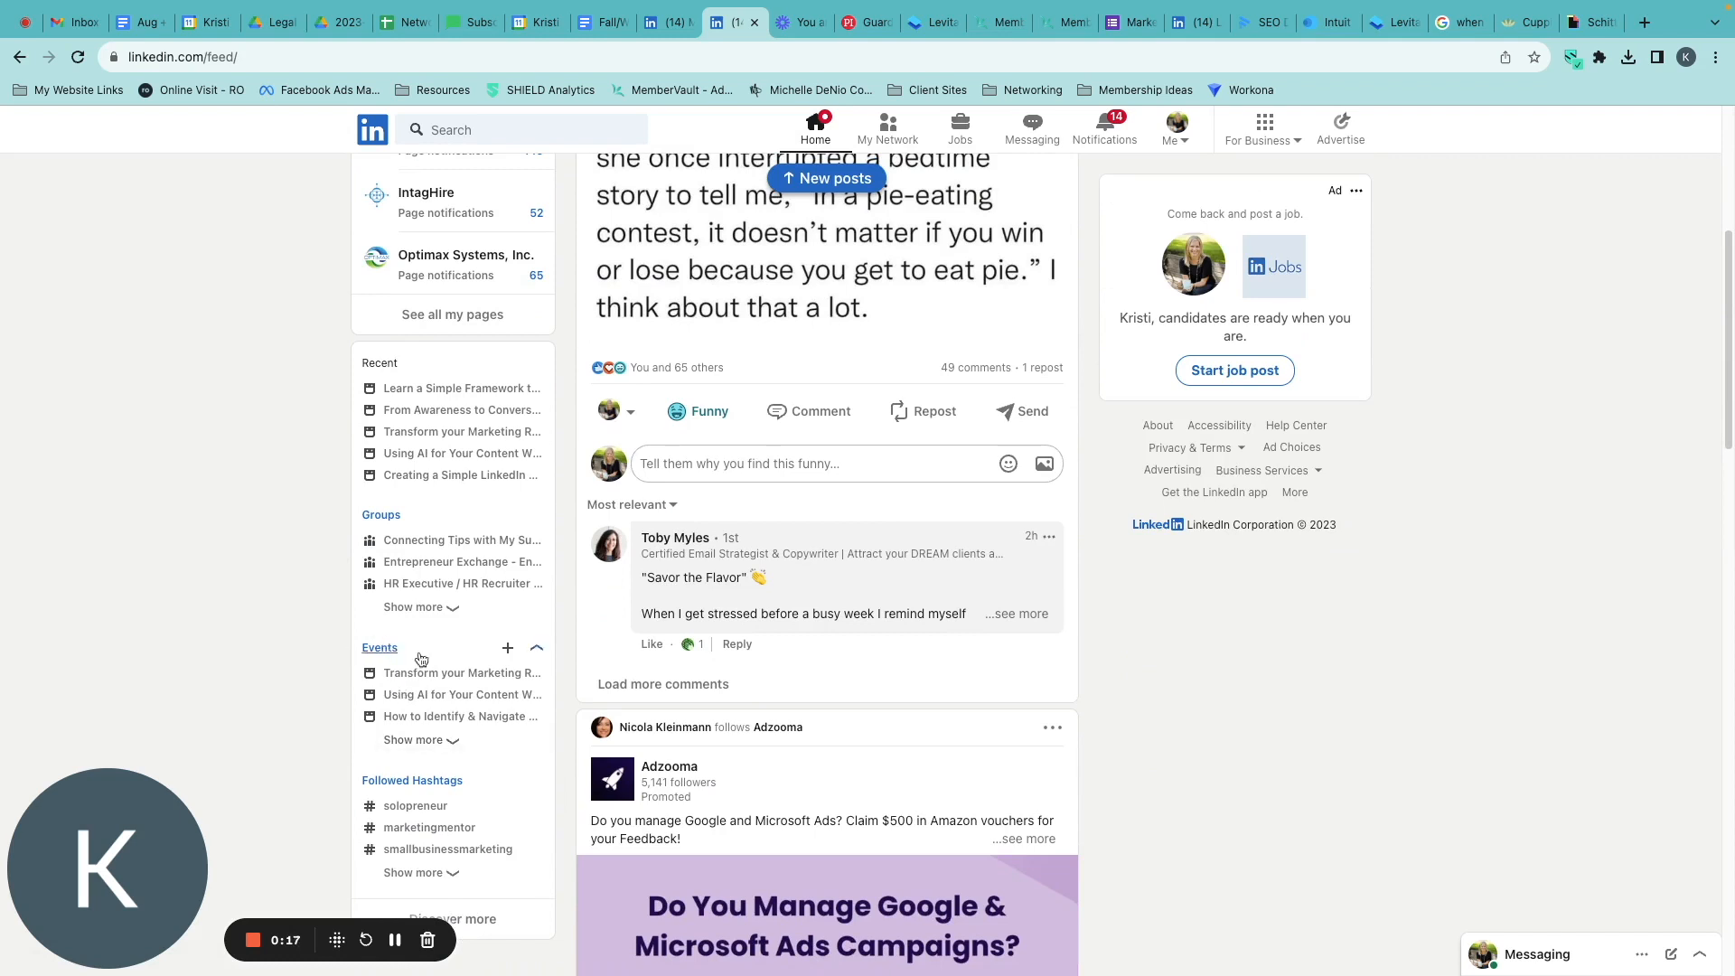
left_click(379, 648)
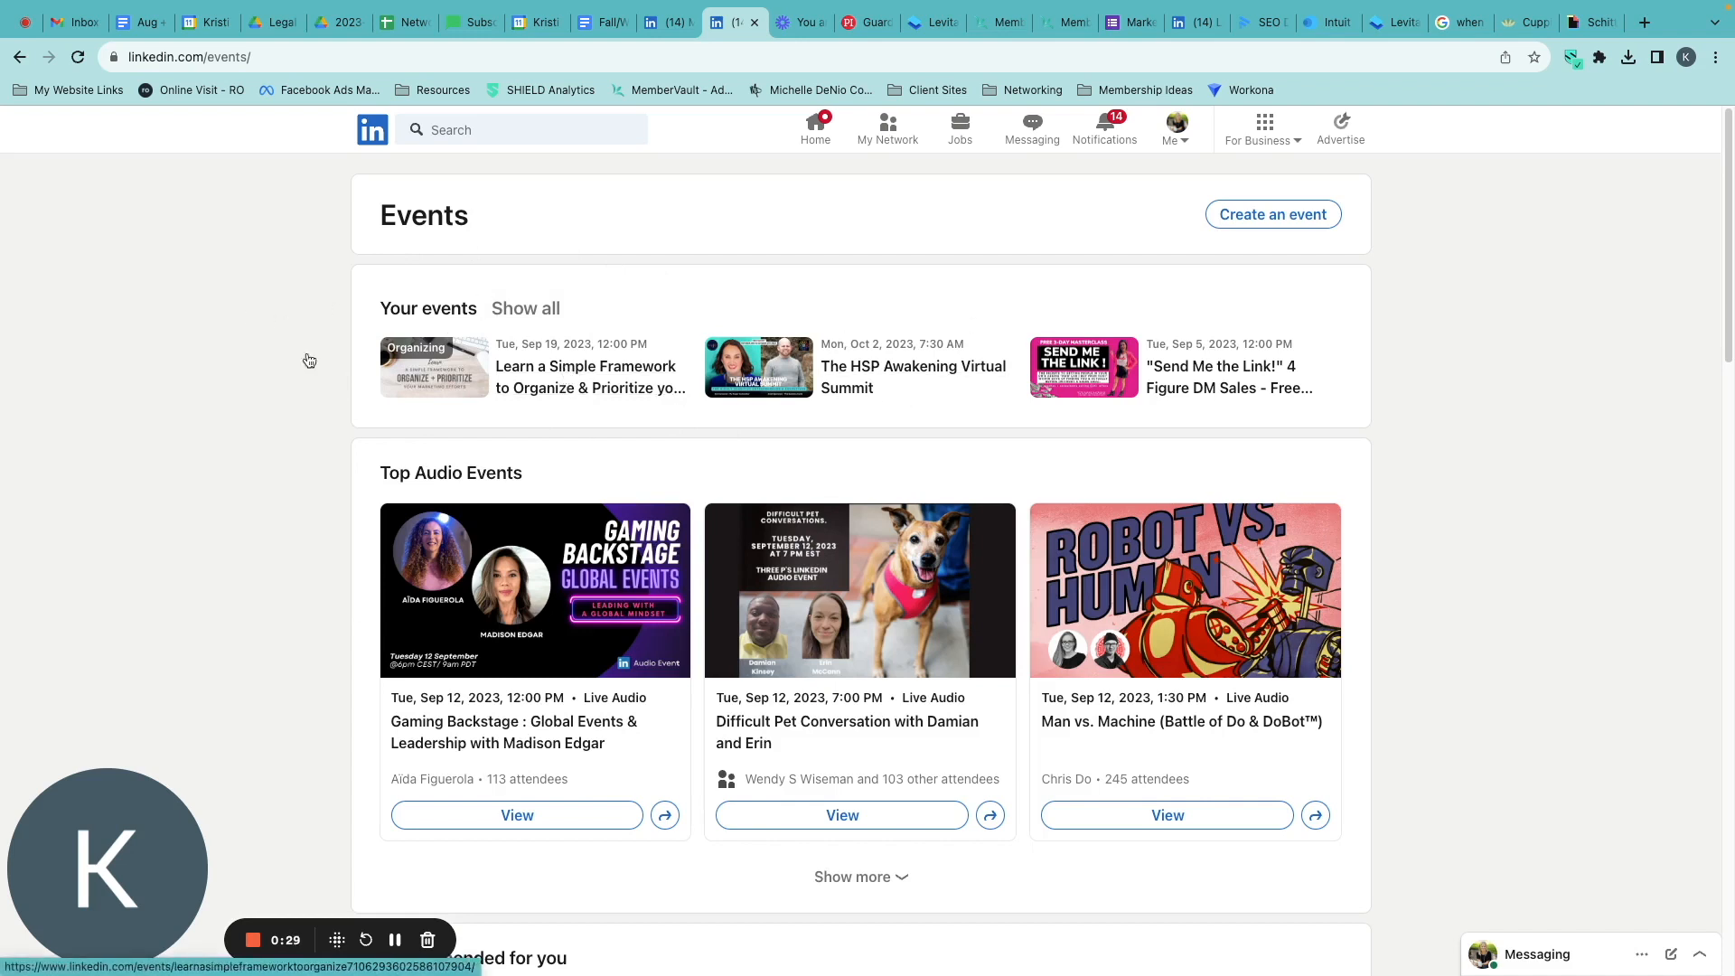
left_click(559, 372)
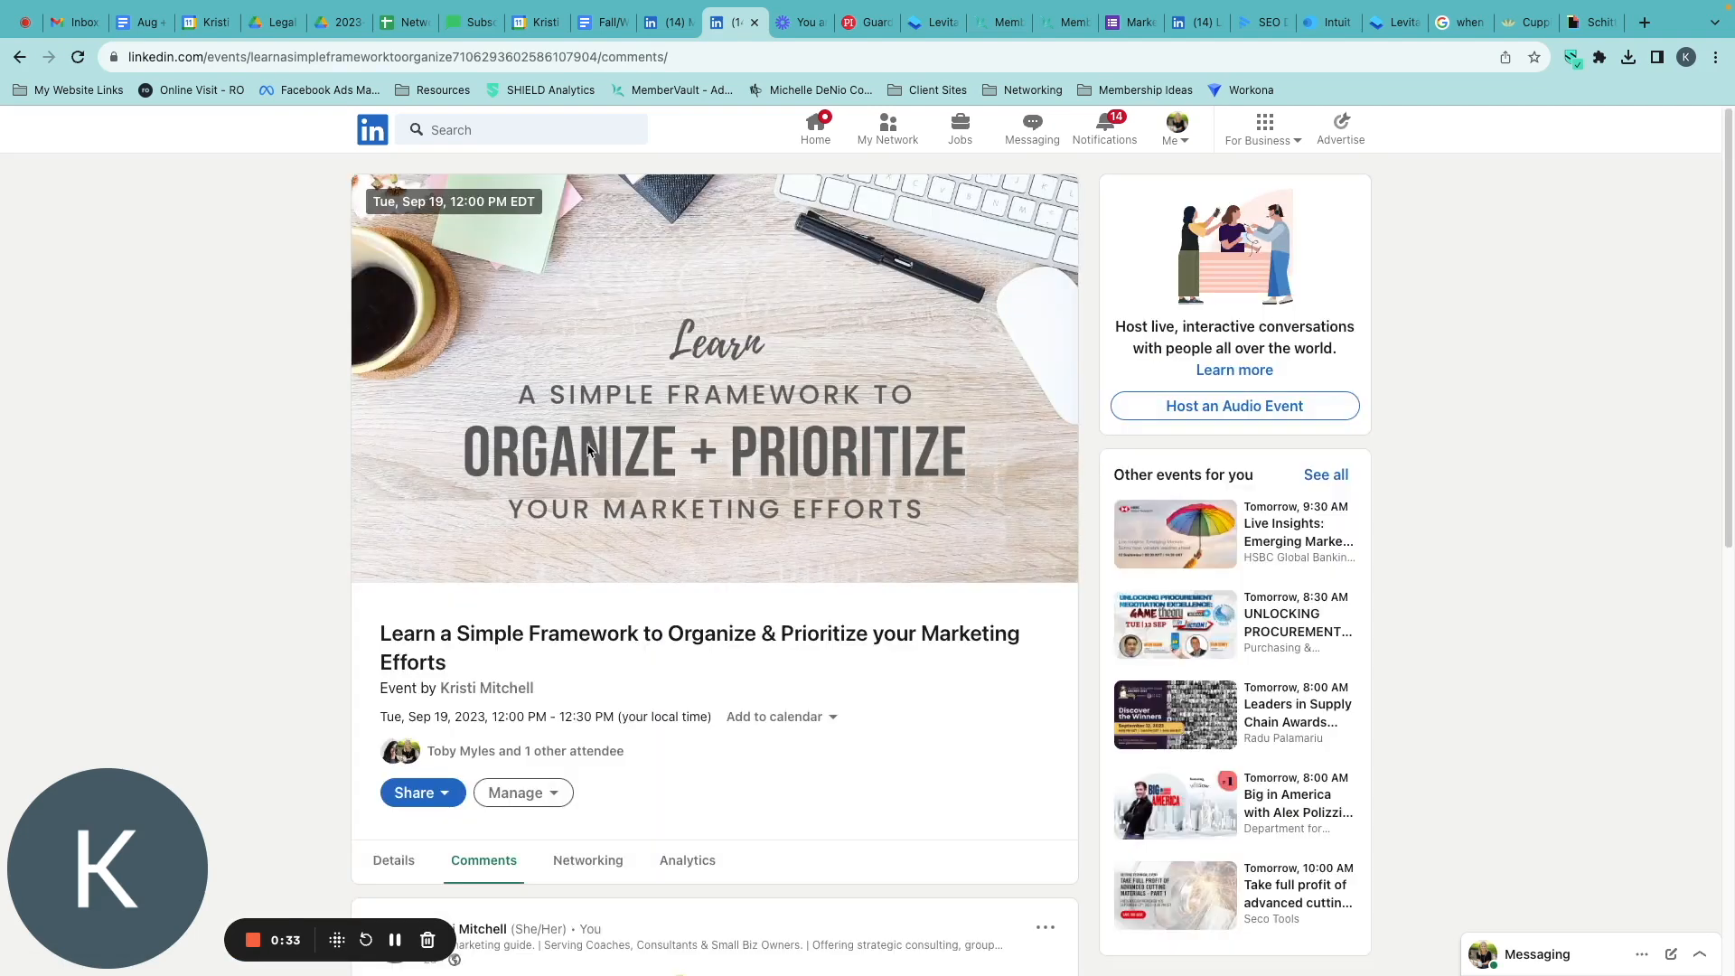
Start inviting connections to the event and browse the list of people available to invite.
scroll(525, 793, "down", 1)
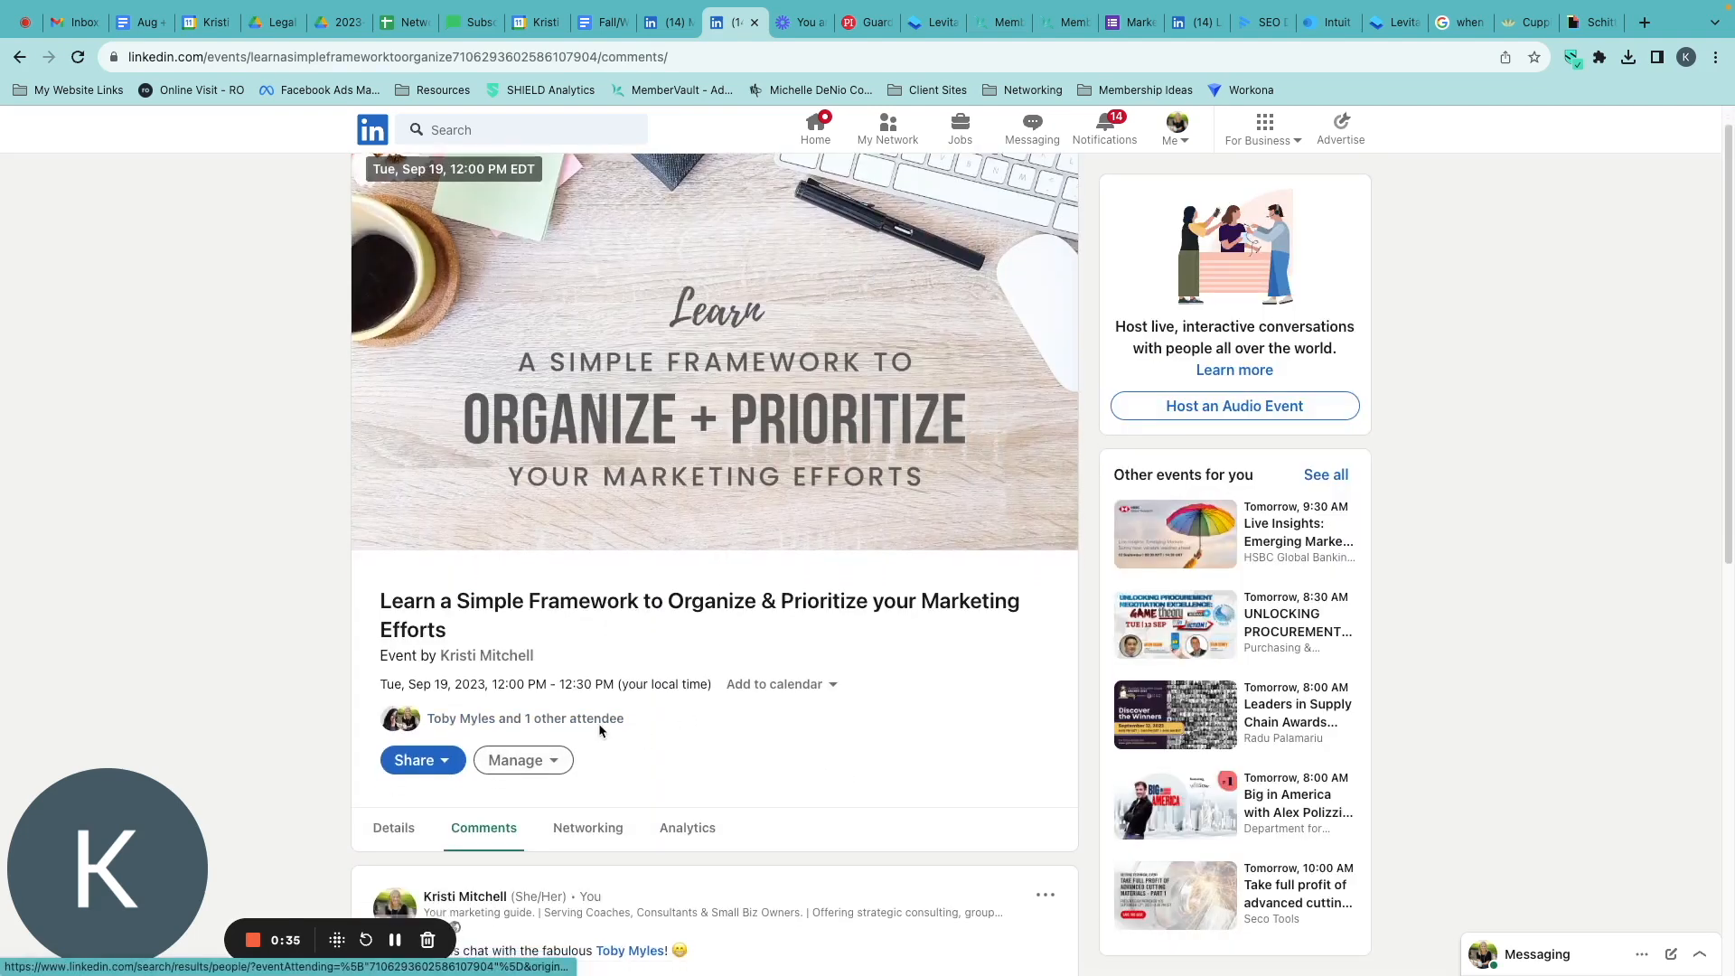
left_click(441, 760)
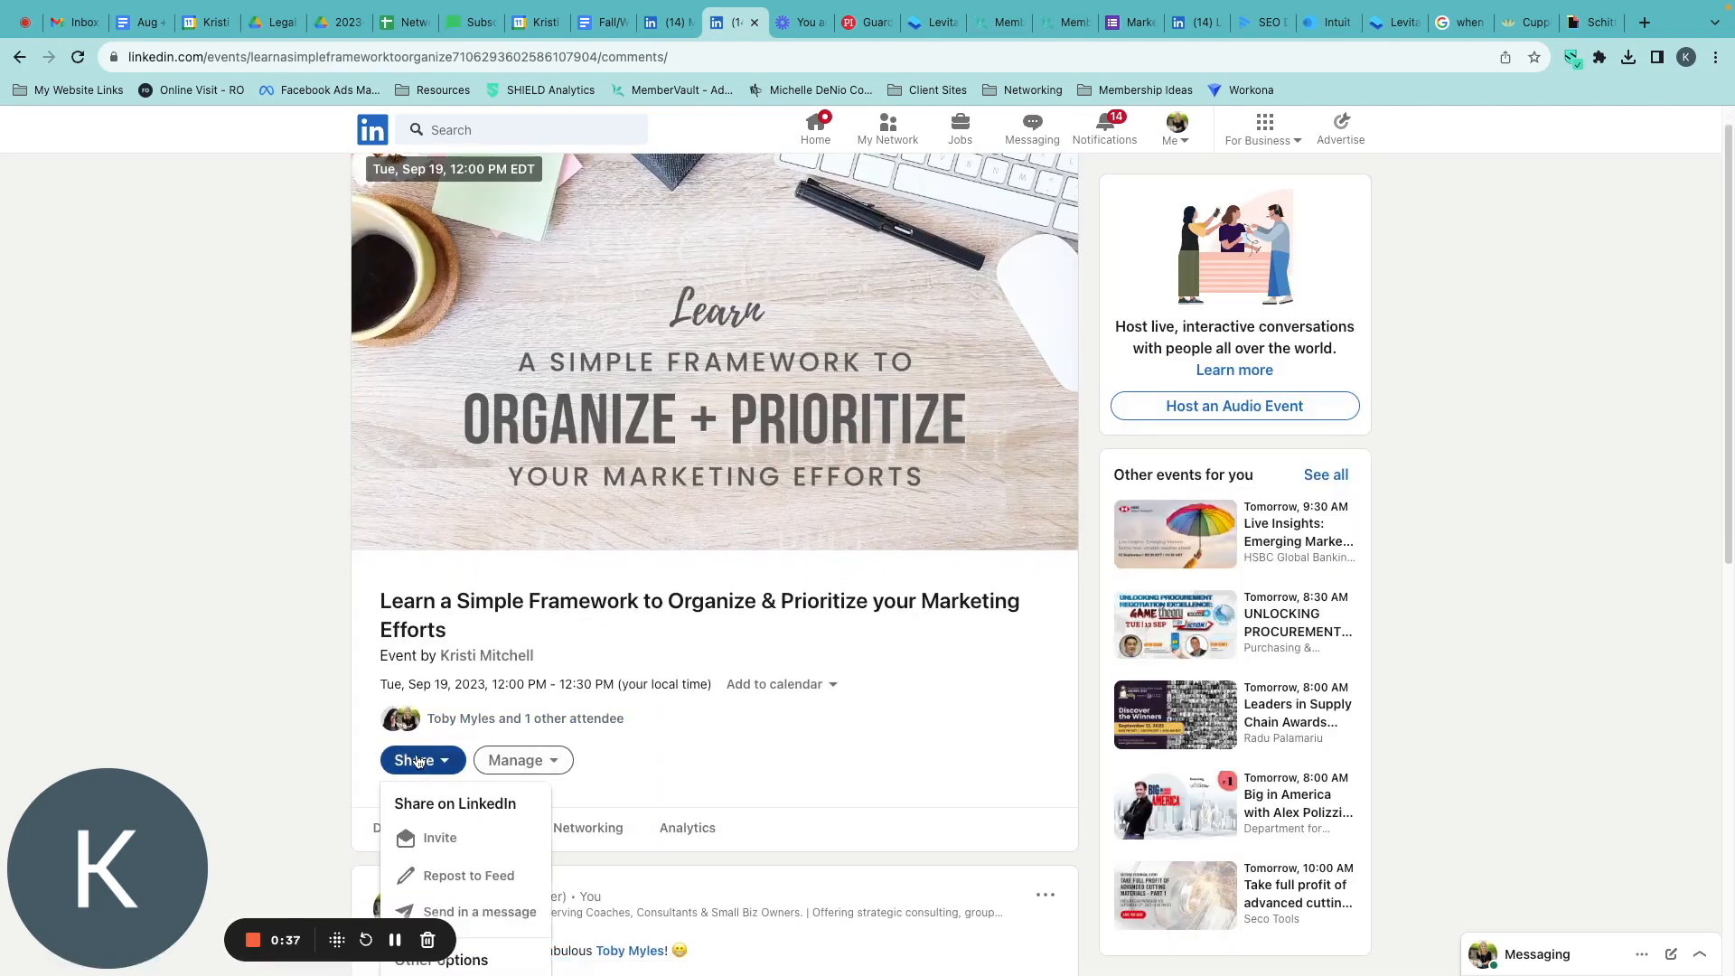
scroll(422, 761, "down", 1)
left_click(440, 841)
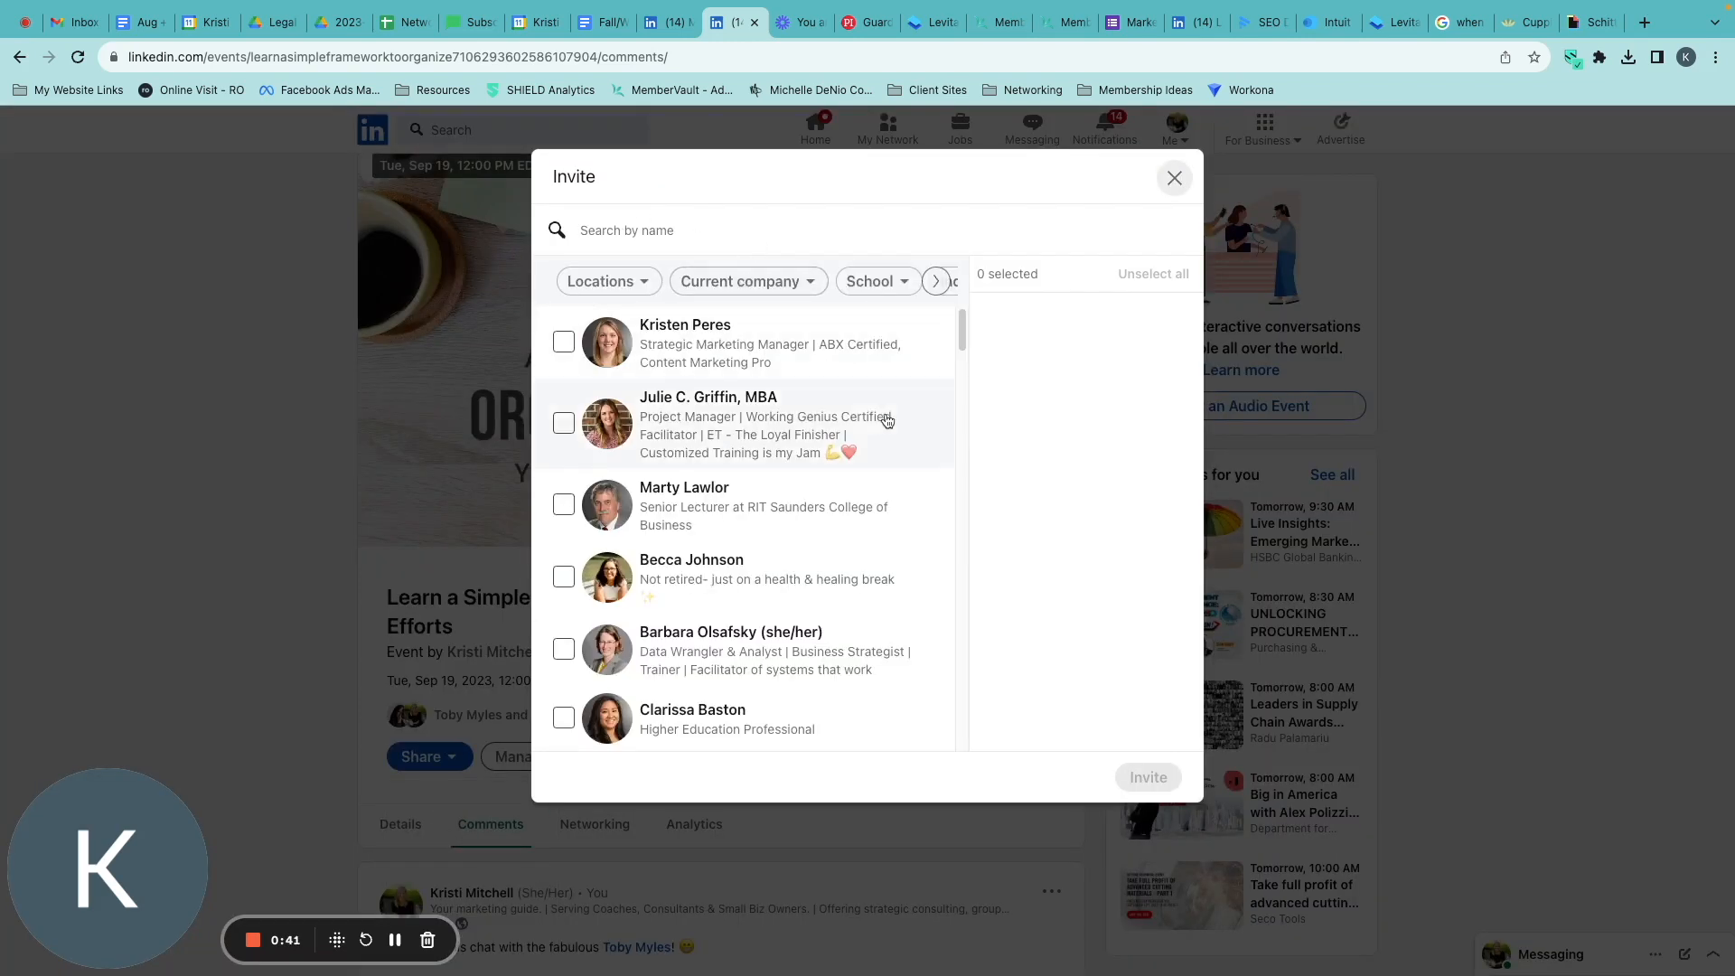
scroll(614, 488, "down", 10)
scroll(624, 542, "down", 15)
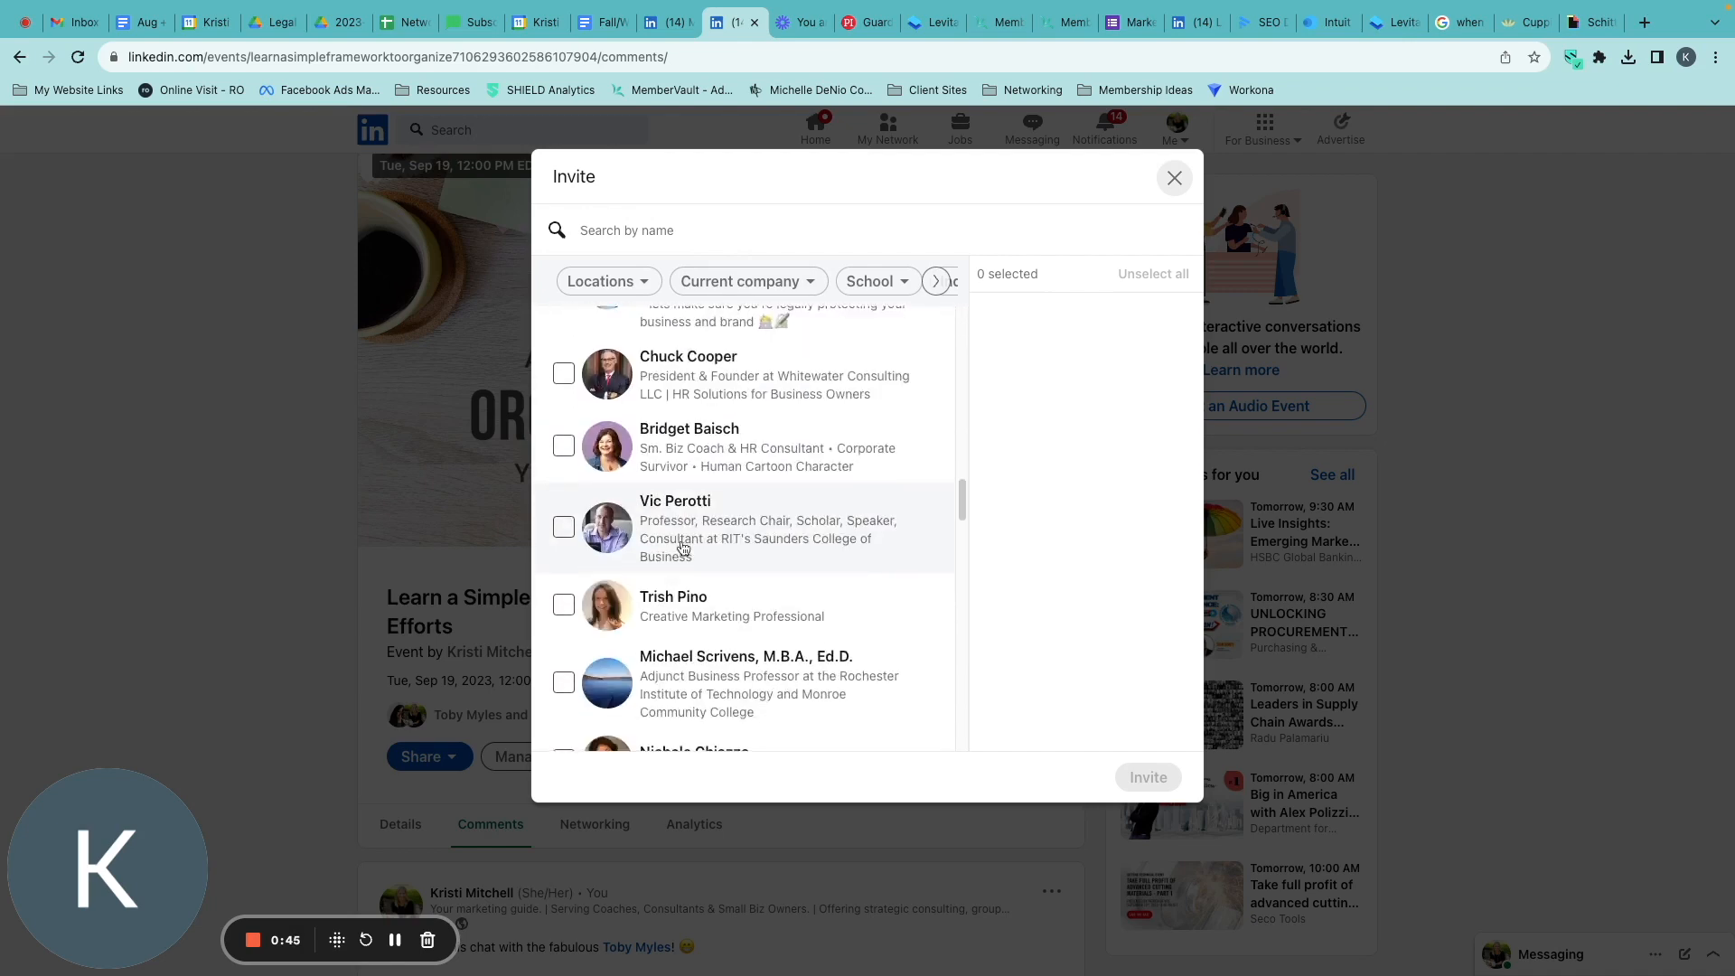
scroll(600, 575, "down", 10)
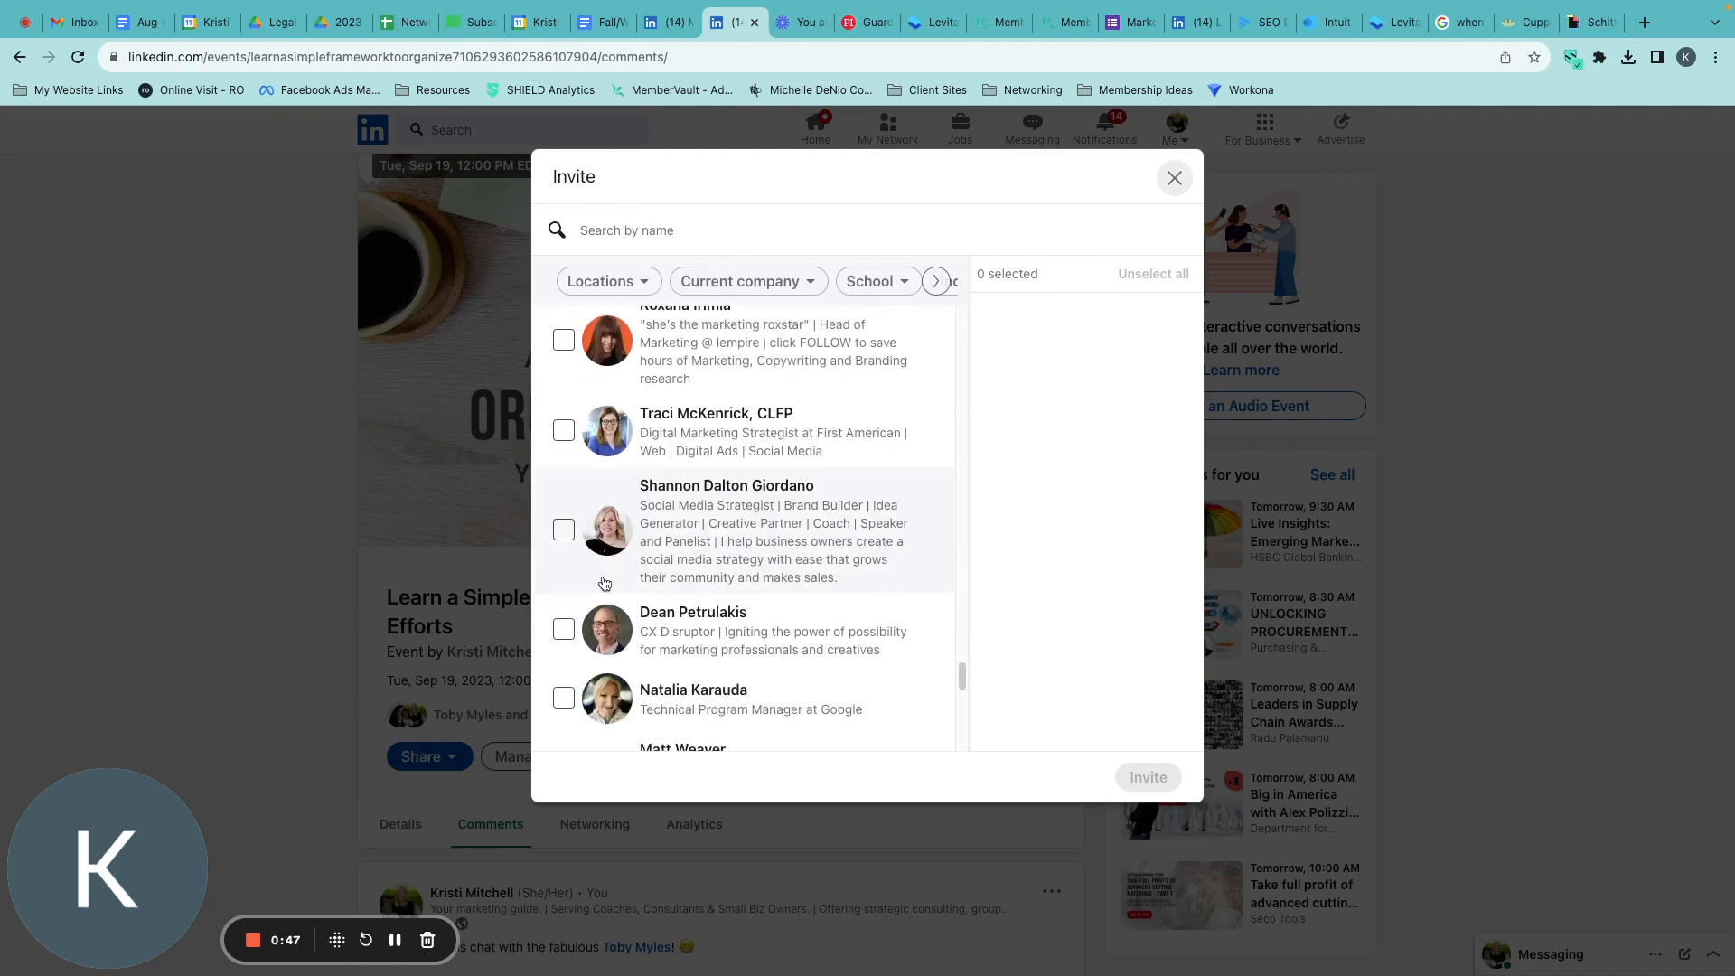
scroll(628, 563, "up", 20)
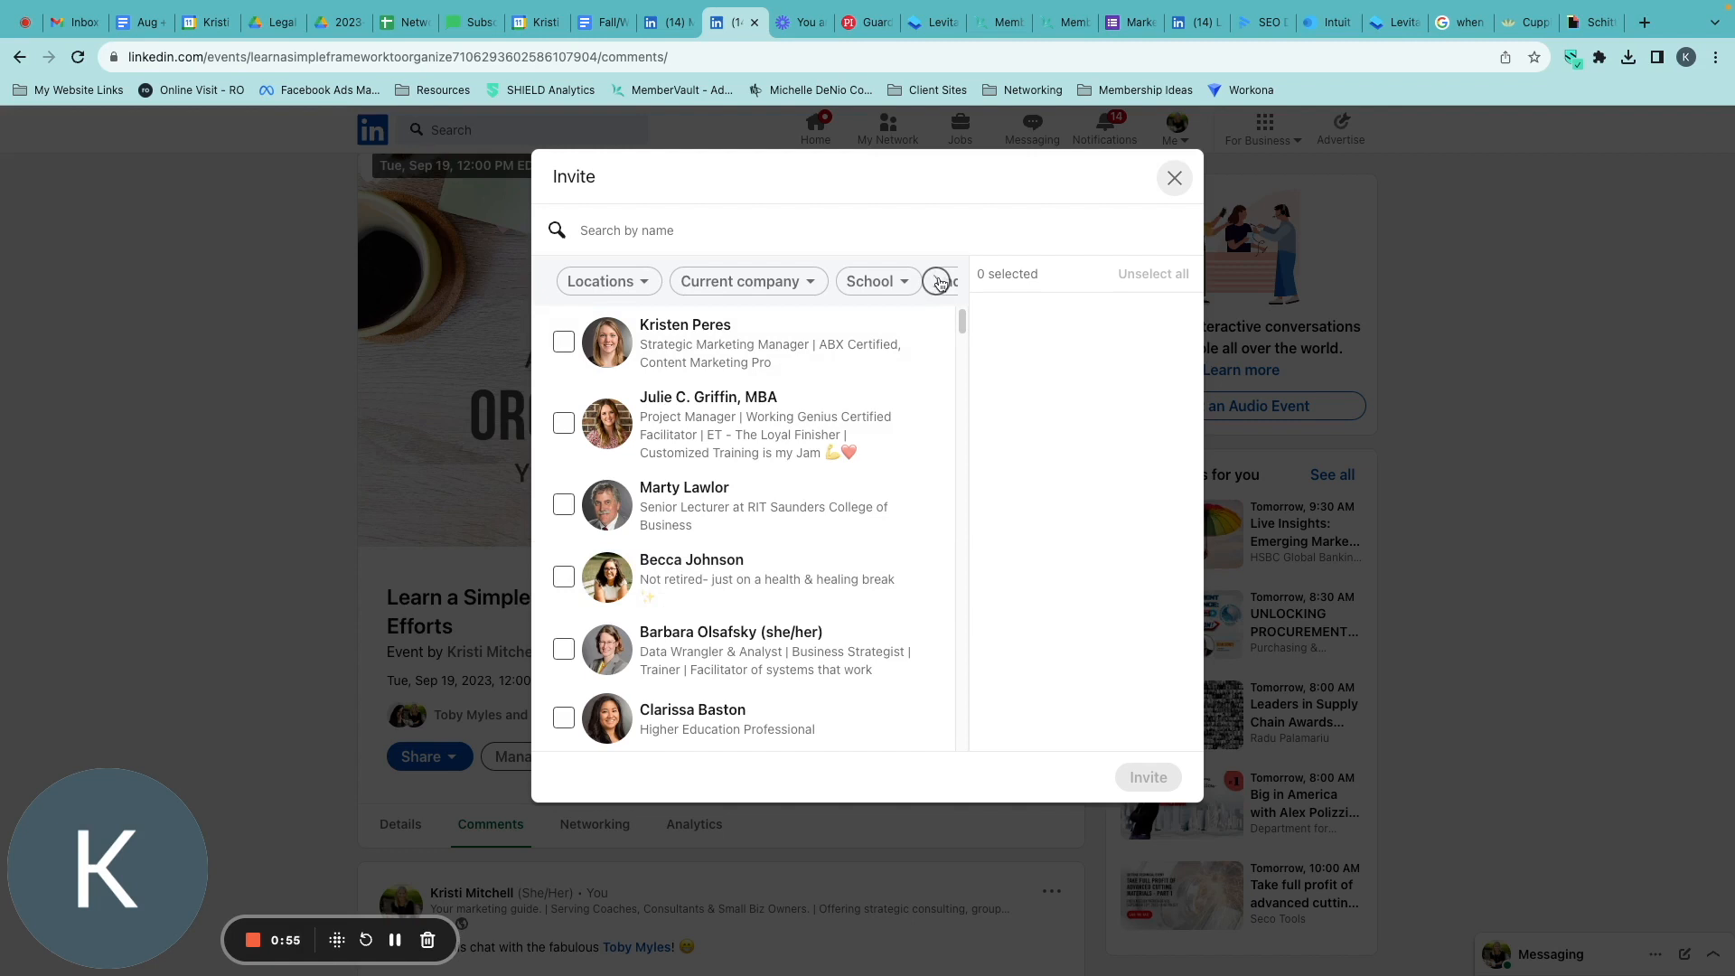
Filter the invite list to the Management Consulting and Professional Training & Coaching industries.
left_click(937, 283)
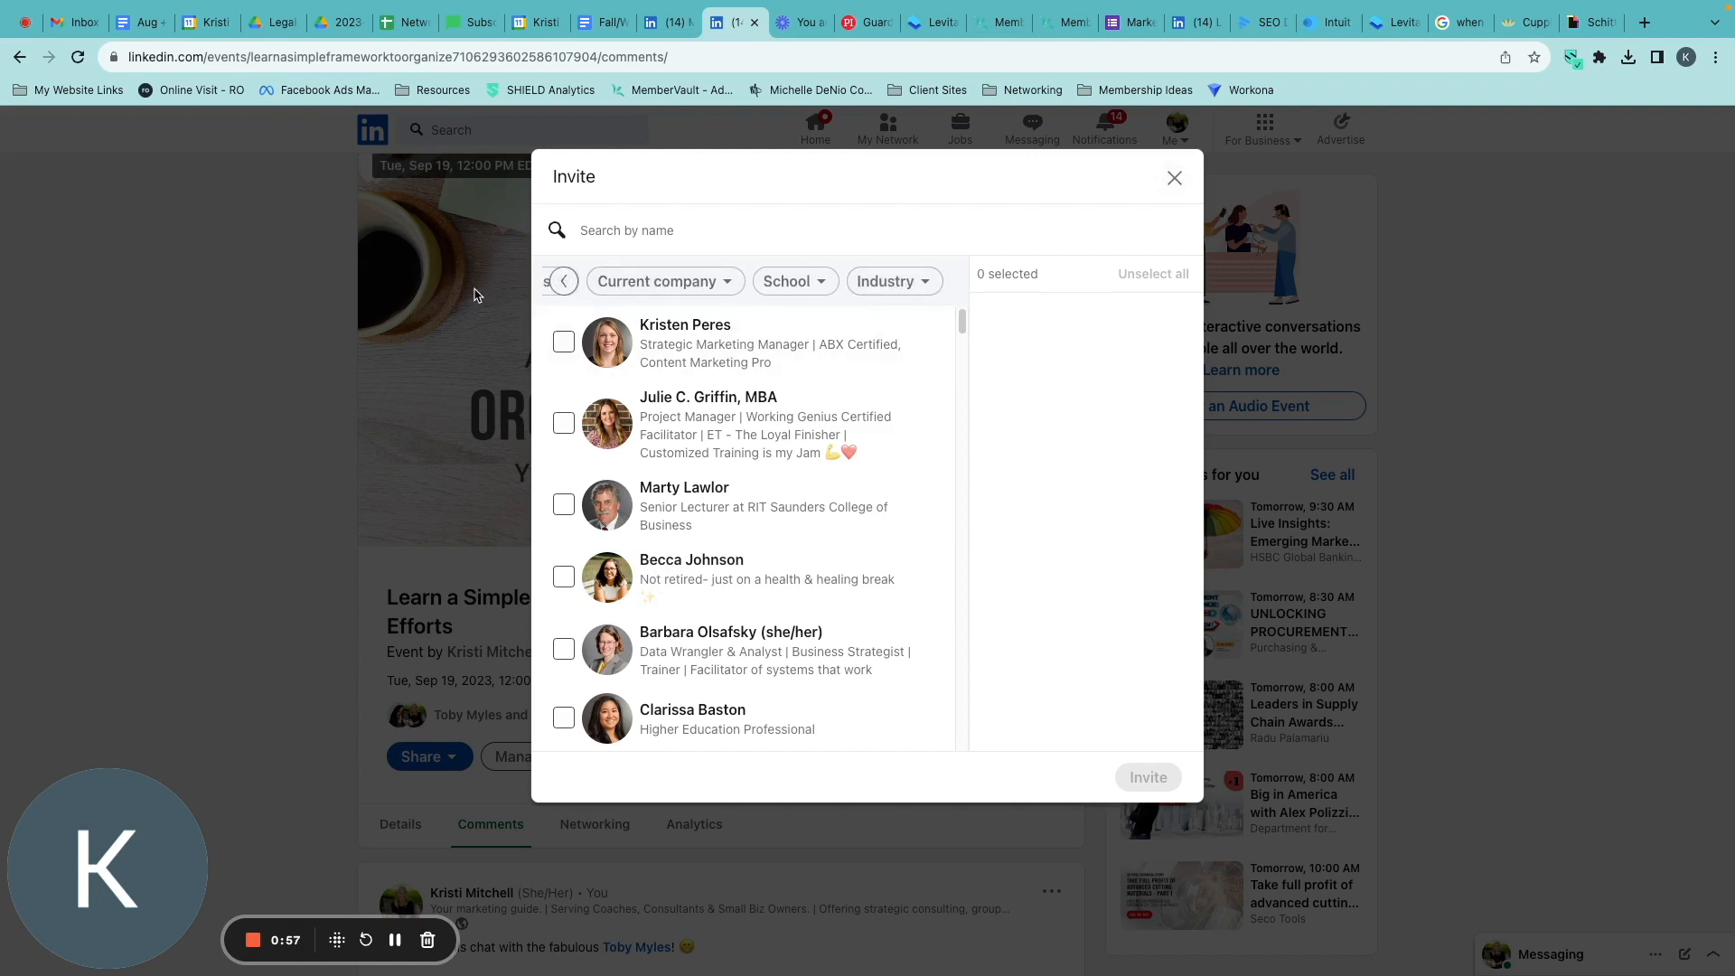
left_click(899, 291)
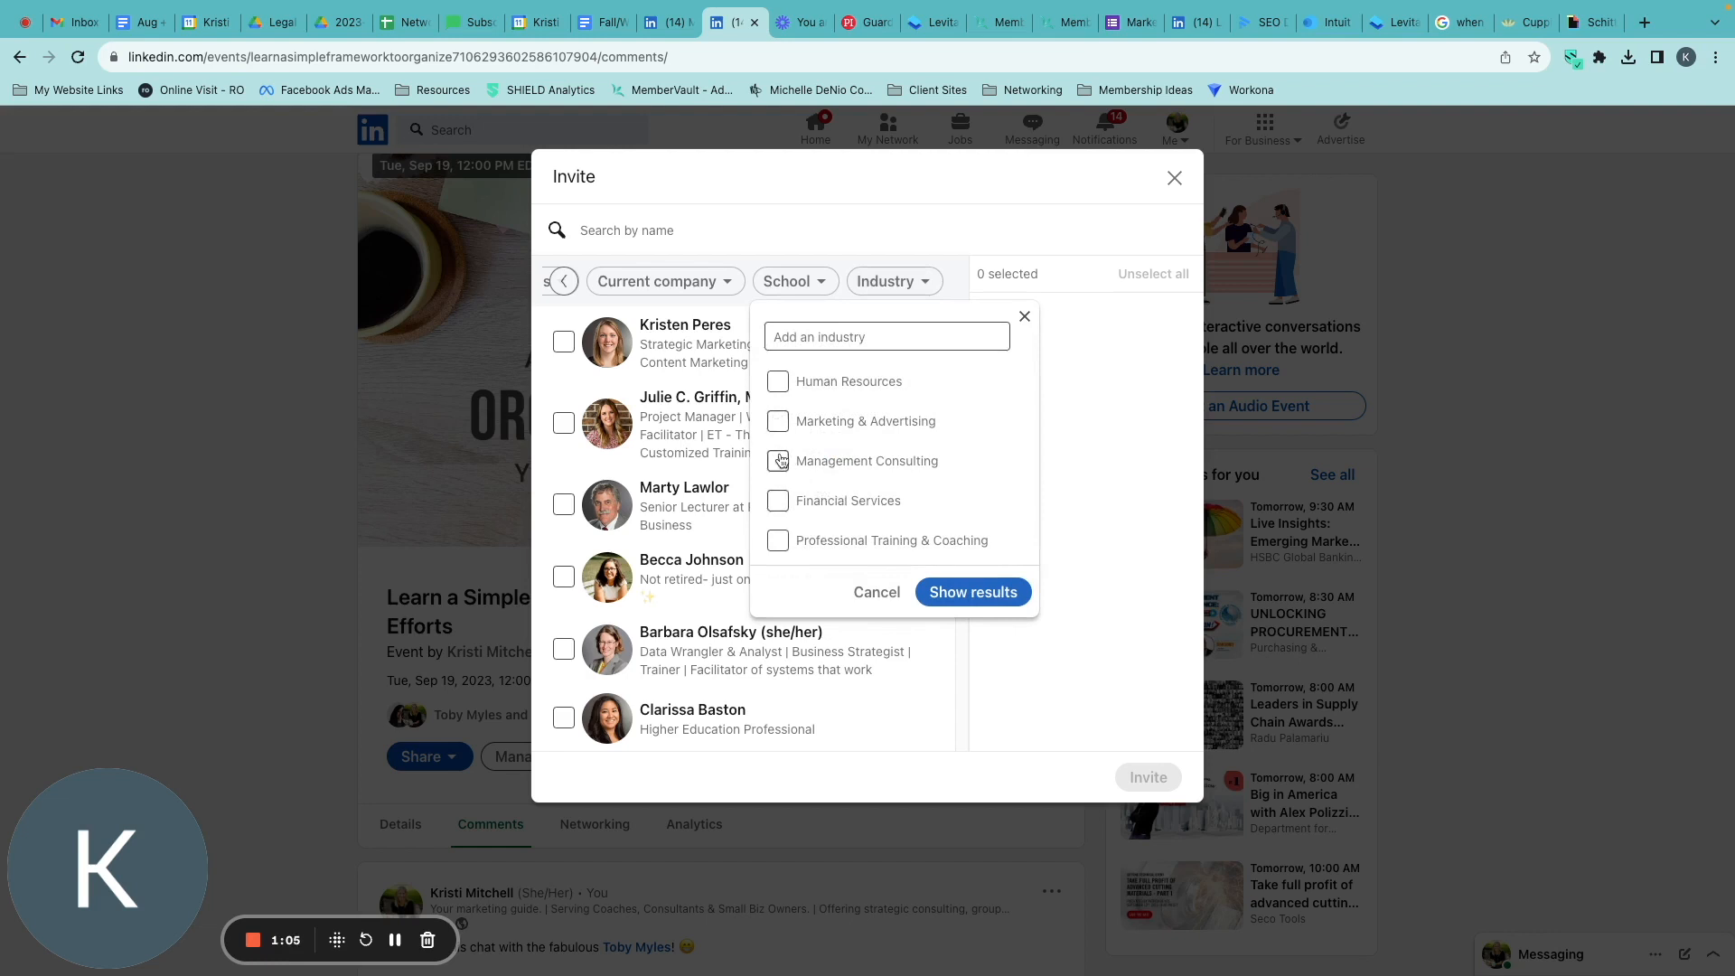
left_click(778, 542)
left_click(973, 593)
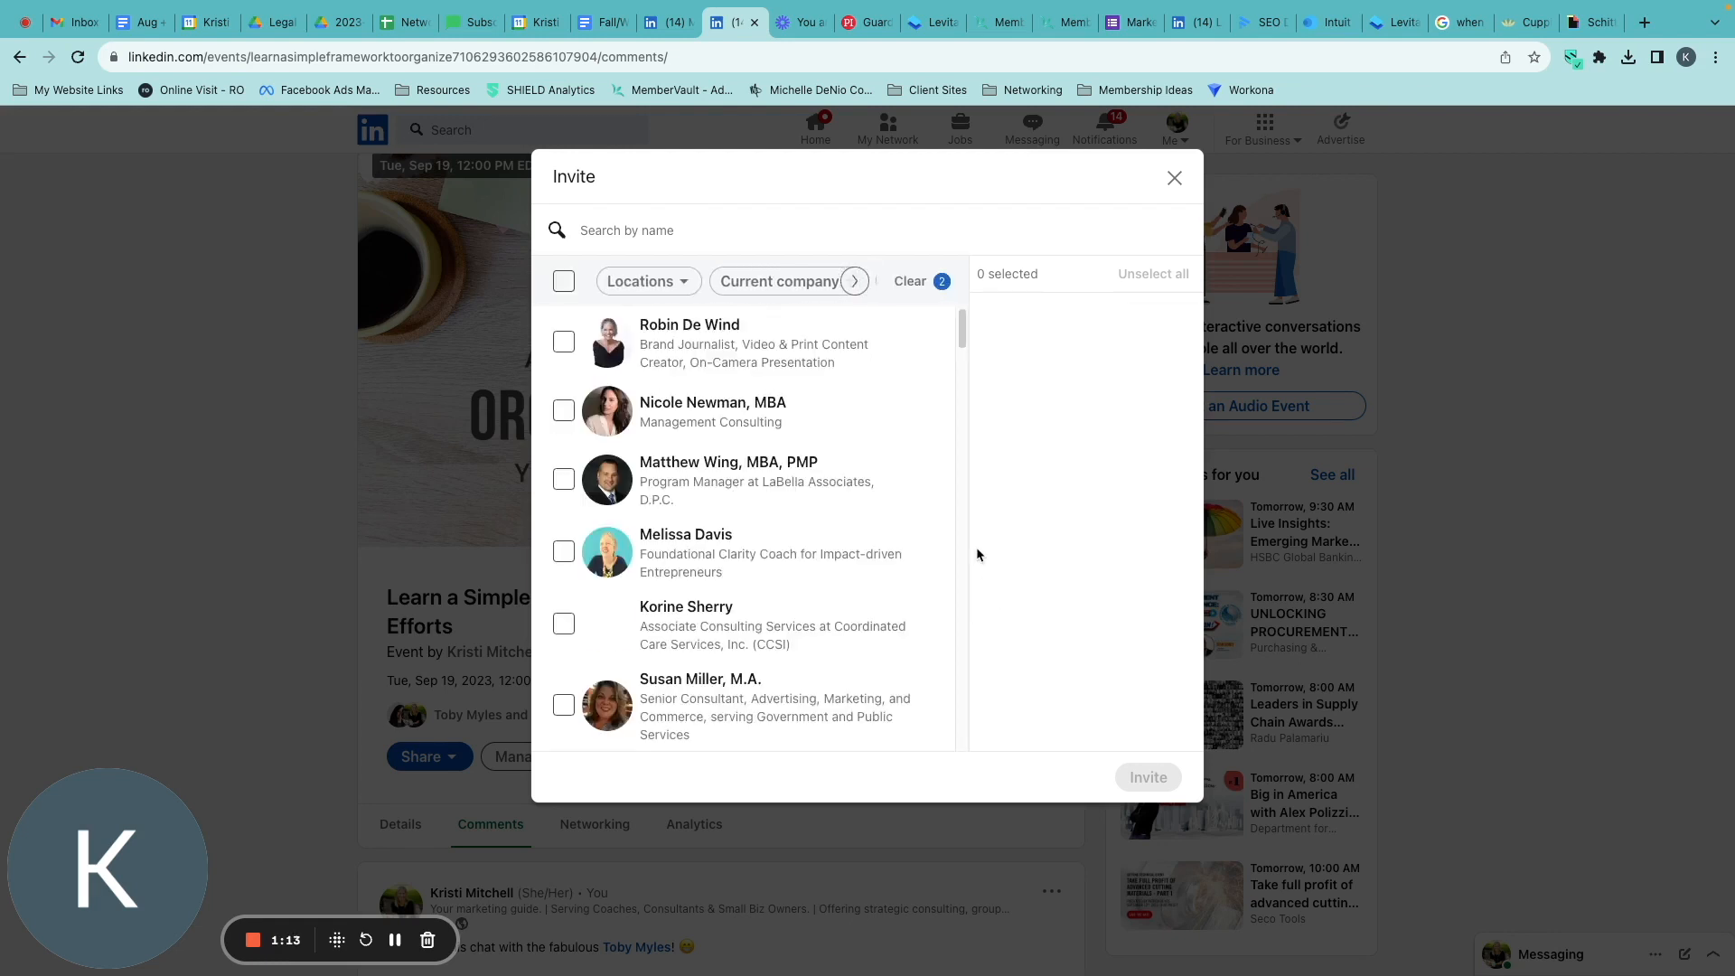
Select the filtered connections in bulk for the event invitation and look through the selected people.
left_click(563, 283)
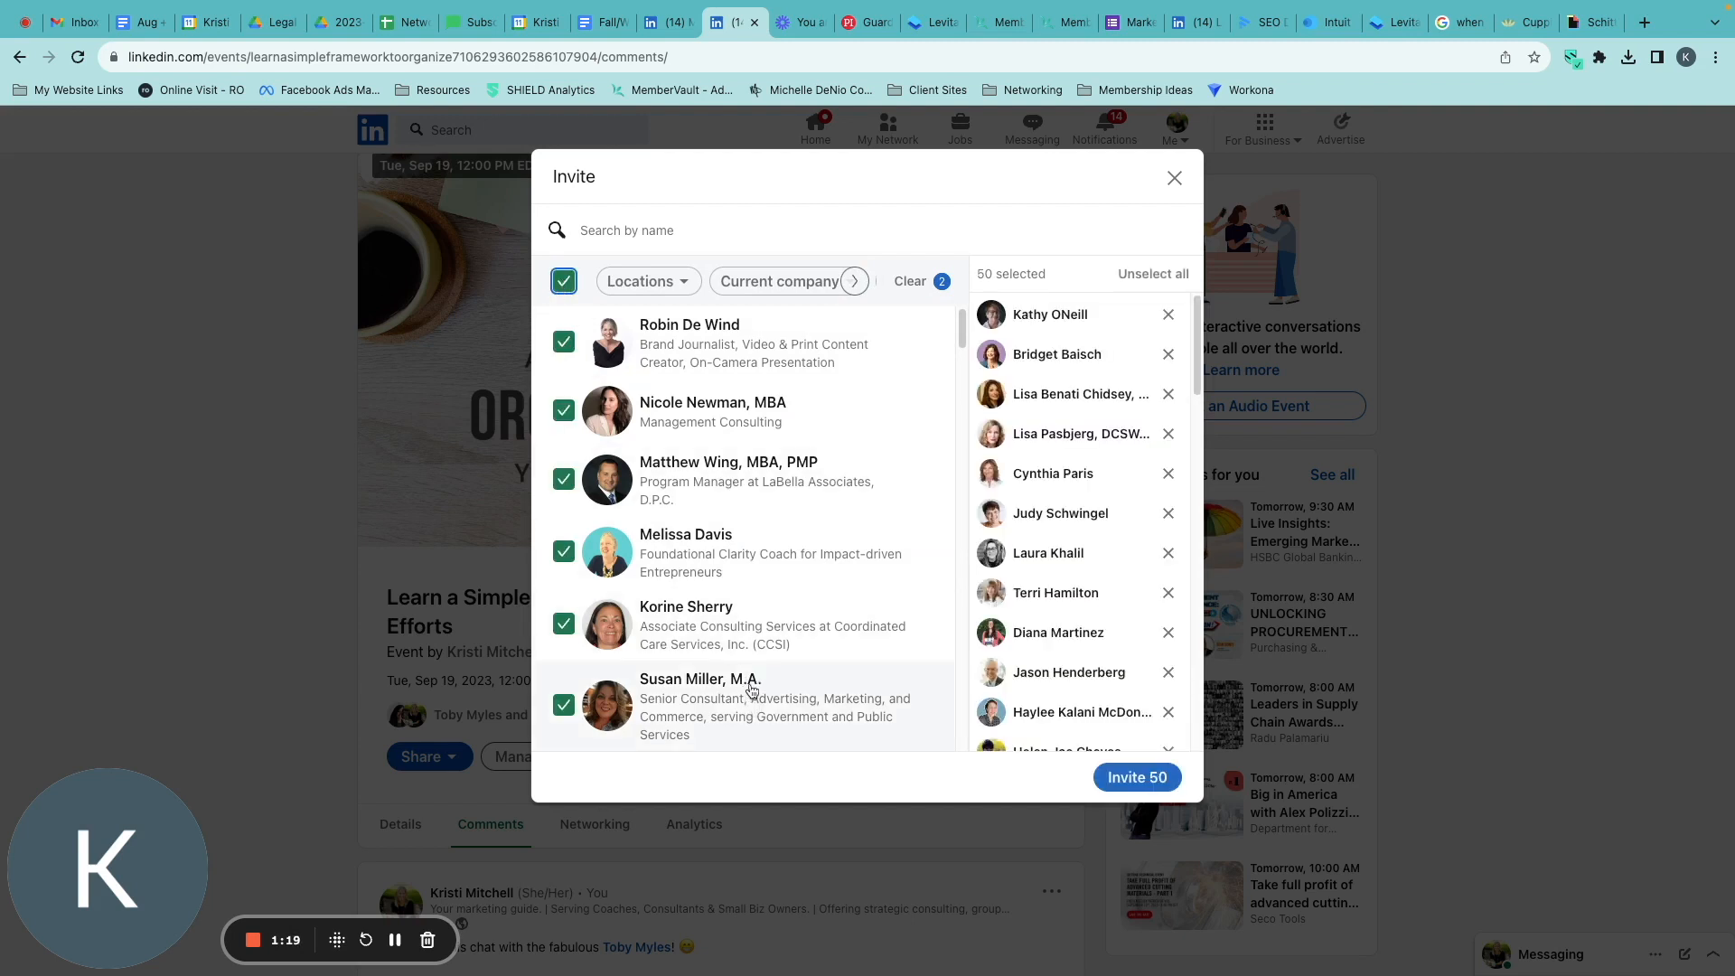
scroll(751, 692, "down", 1)
scroll(869, 653, "down", 20)
scroll(844, 626, "down", 10)
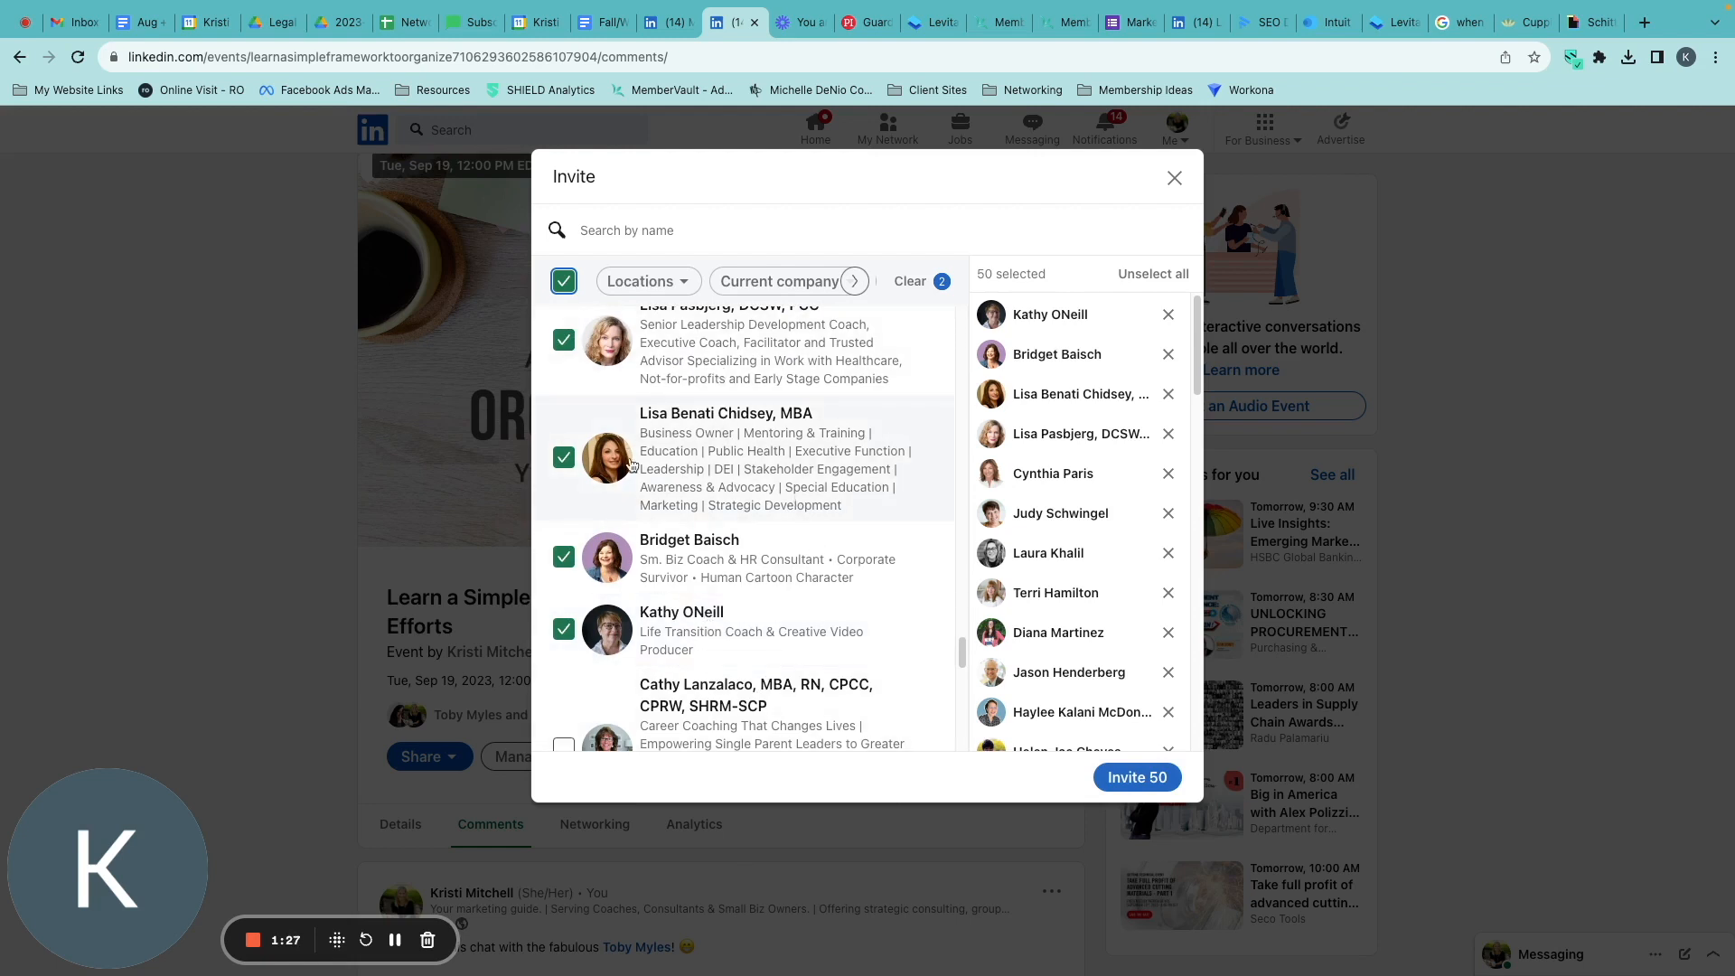
Load more of the filtered connections and reselect the whole list until 80 people are selected for the event invitation.
scroll(832, 593, "down", 2)
scroll(833, 602, "down", 3)
scroll(811, 711, "up", 1)
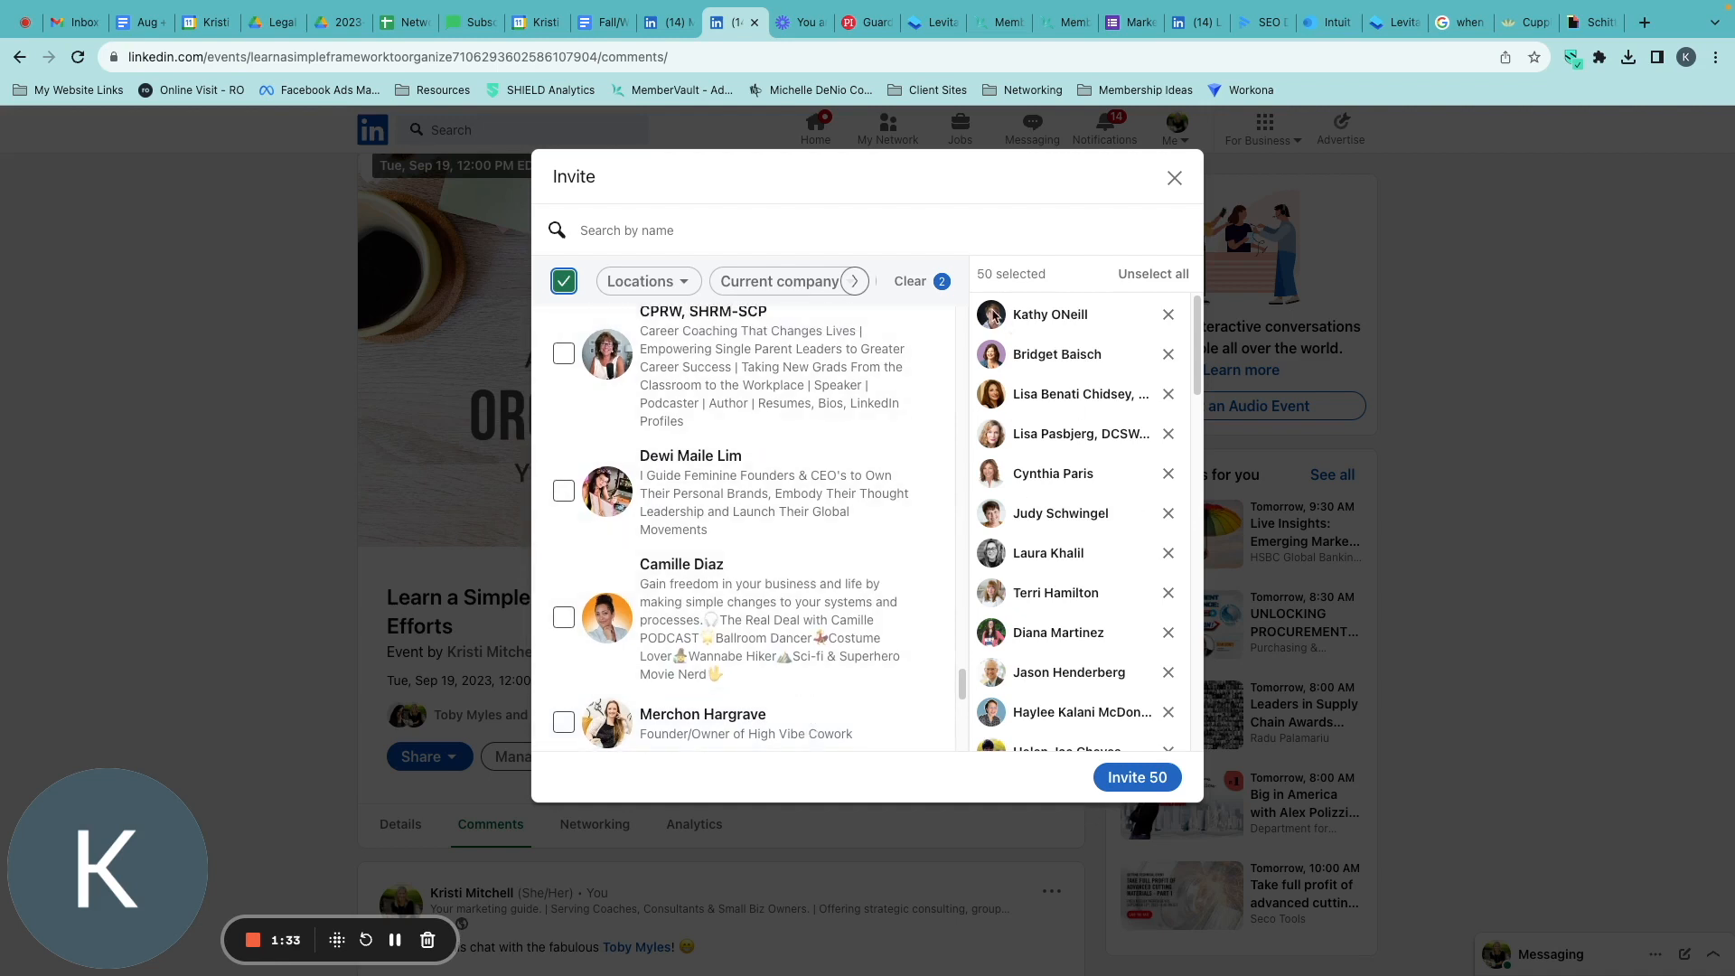
left_click_drag(975, 279, 1055, 281)
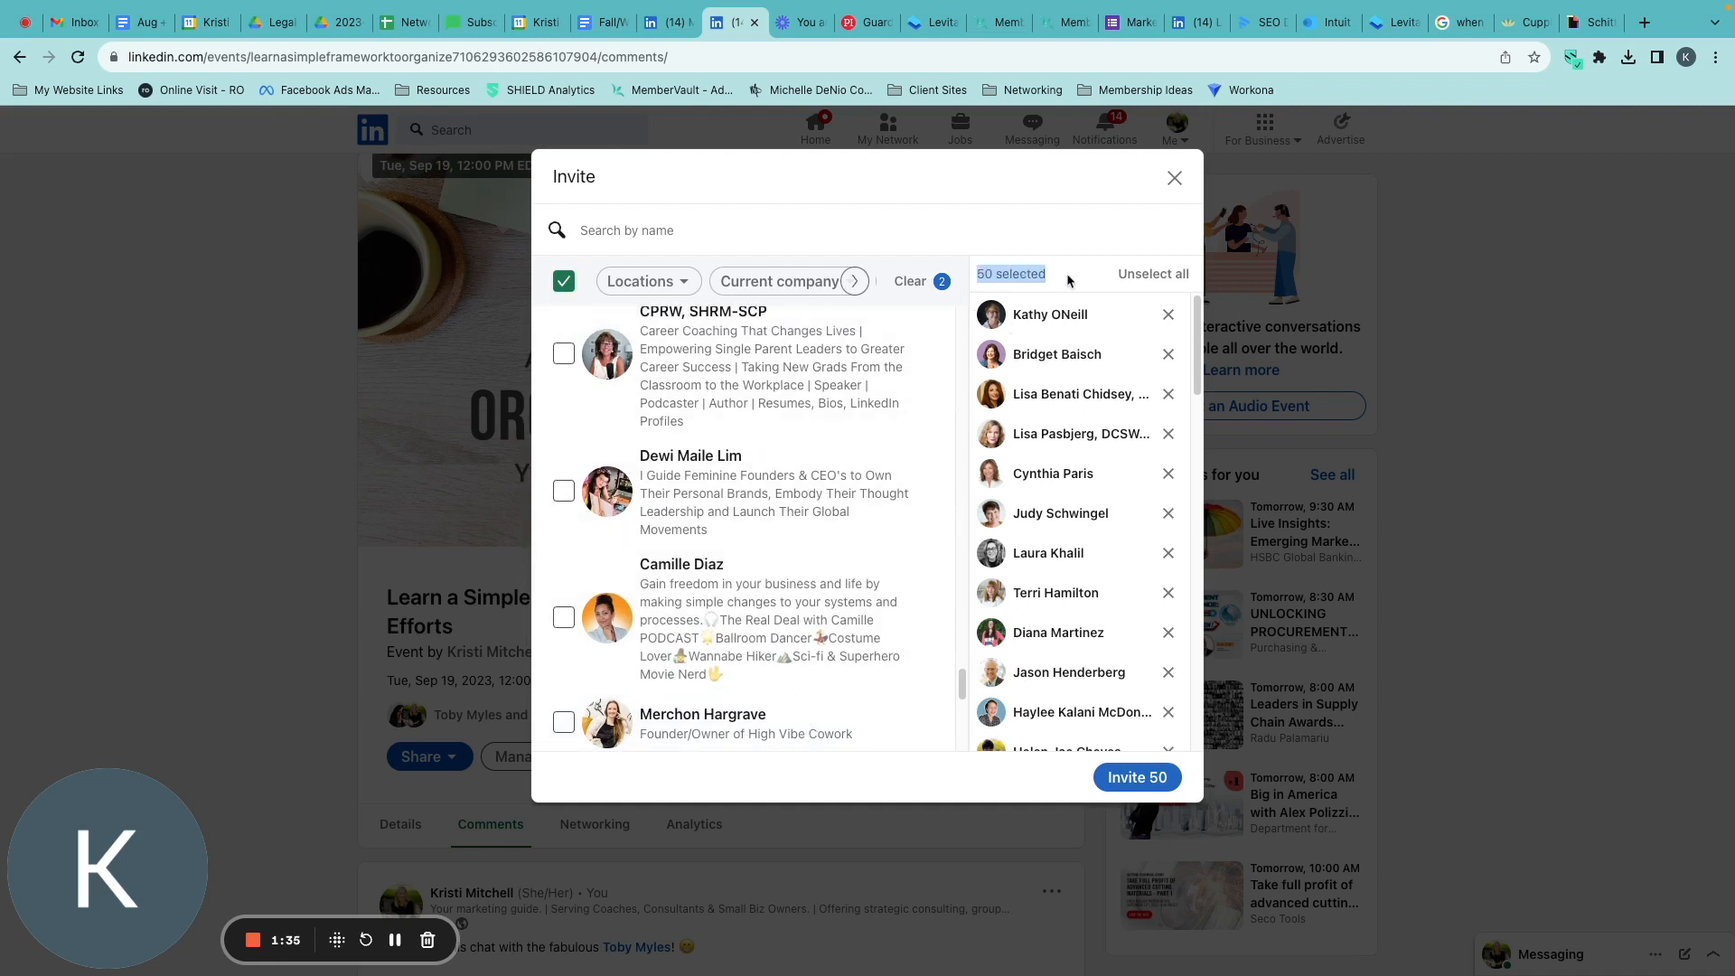
left_click(563, 284)
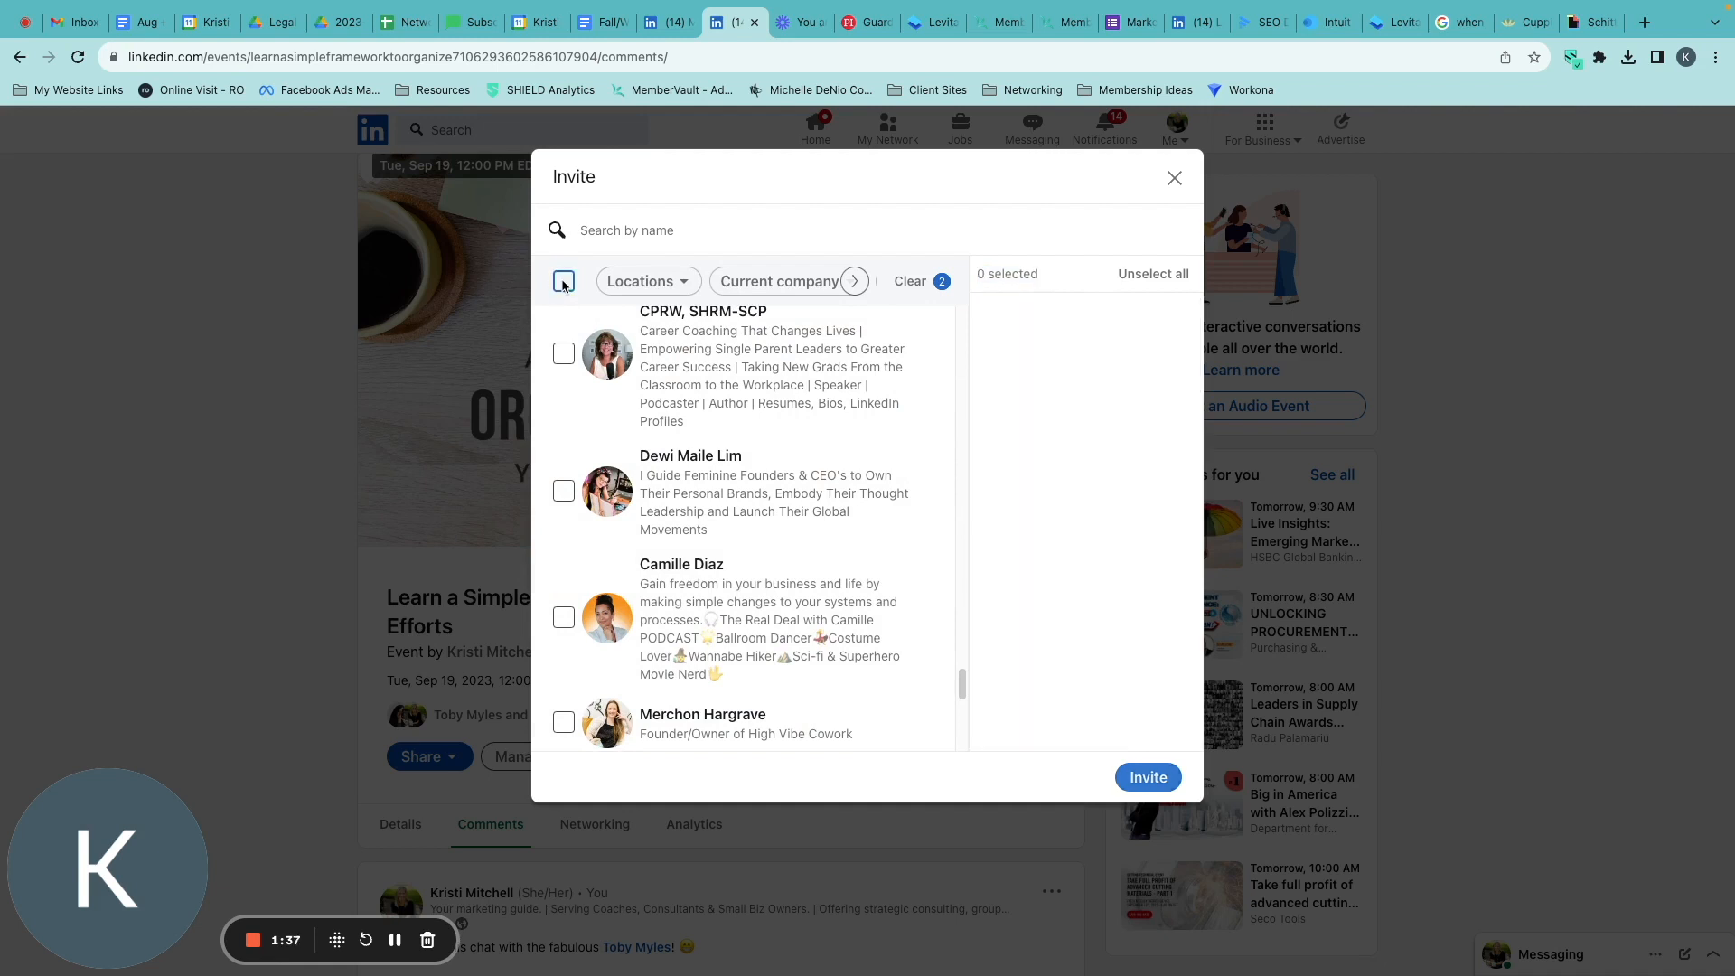
left_click(564, 284)
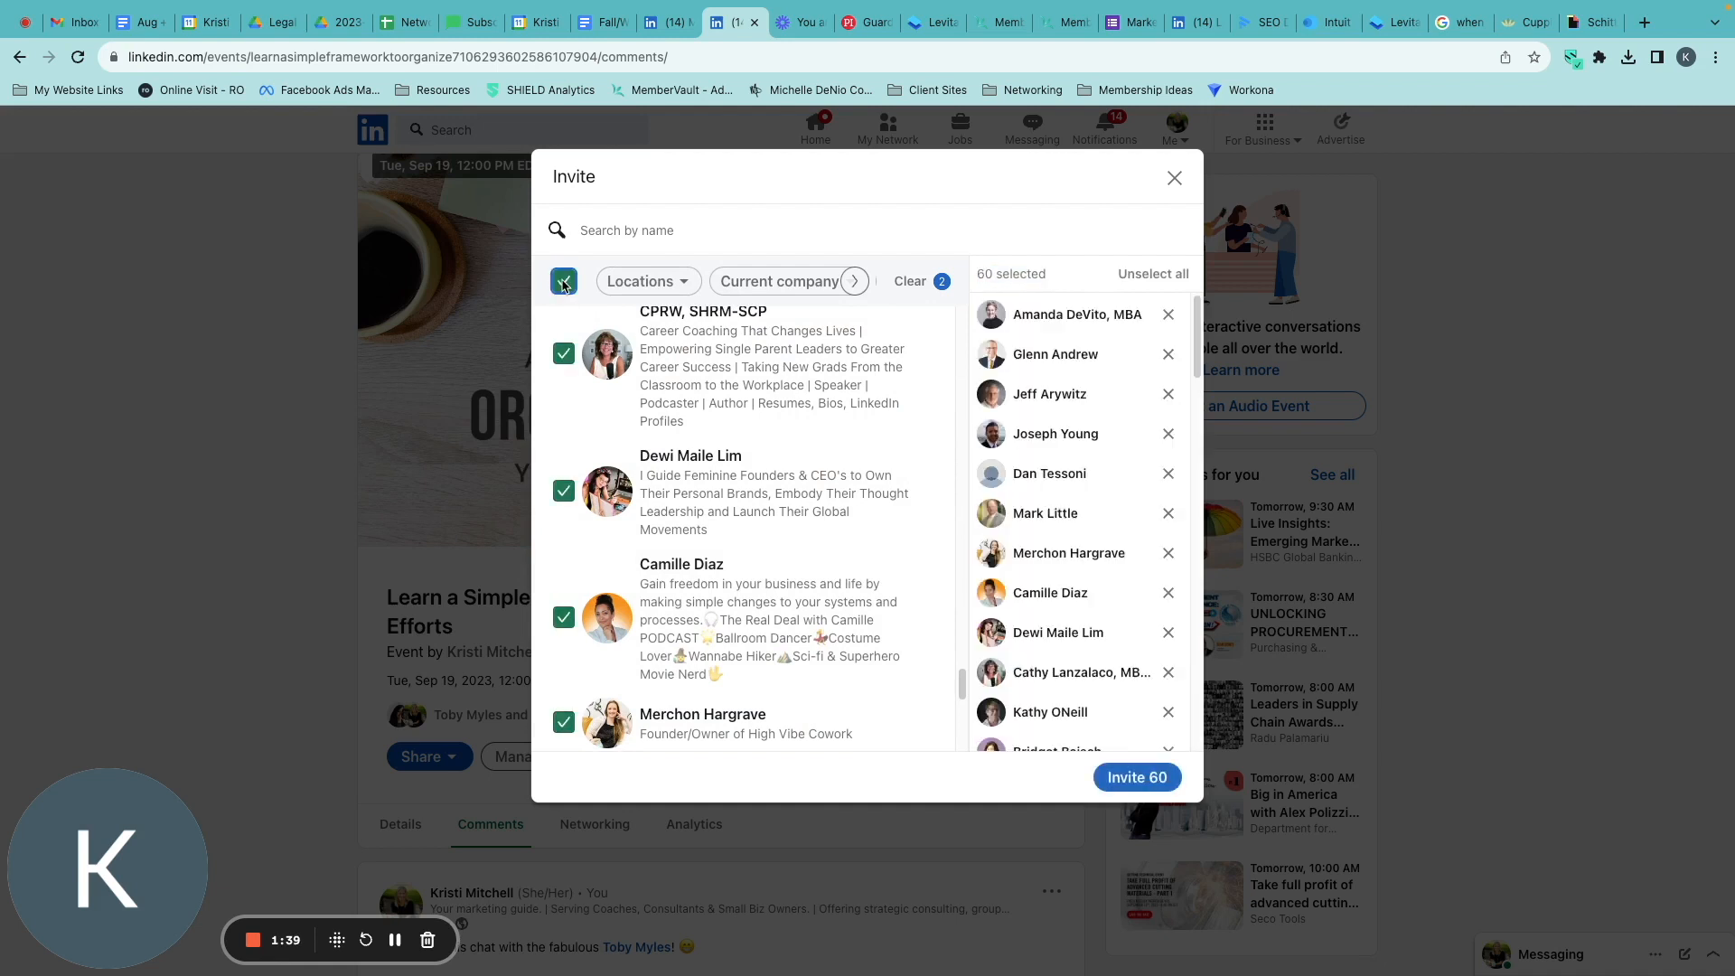
left_click_drag(978, 276, 1082, 283)
scroll(759, 601, "down", 10)
scroll(760, 599, "down", 5)
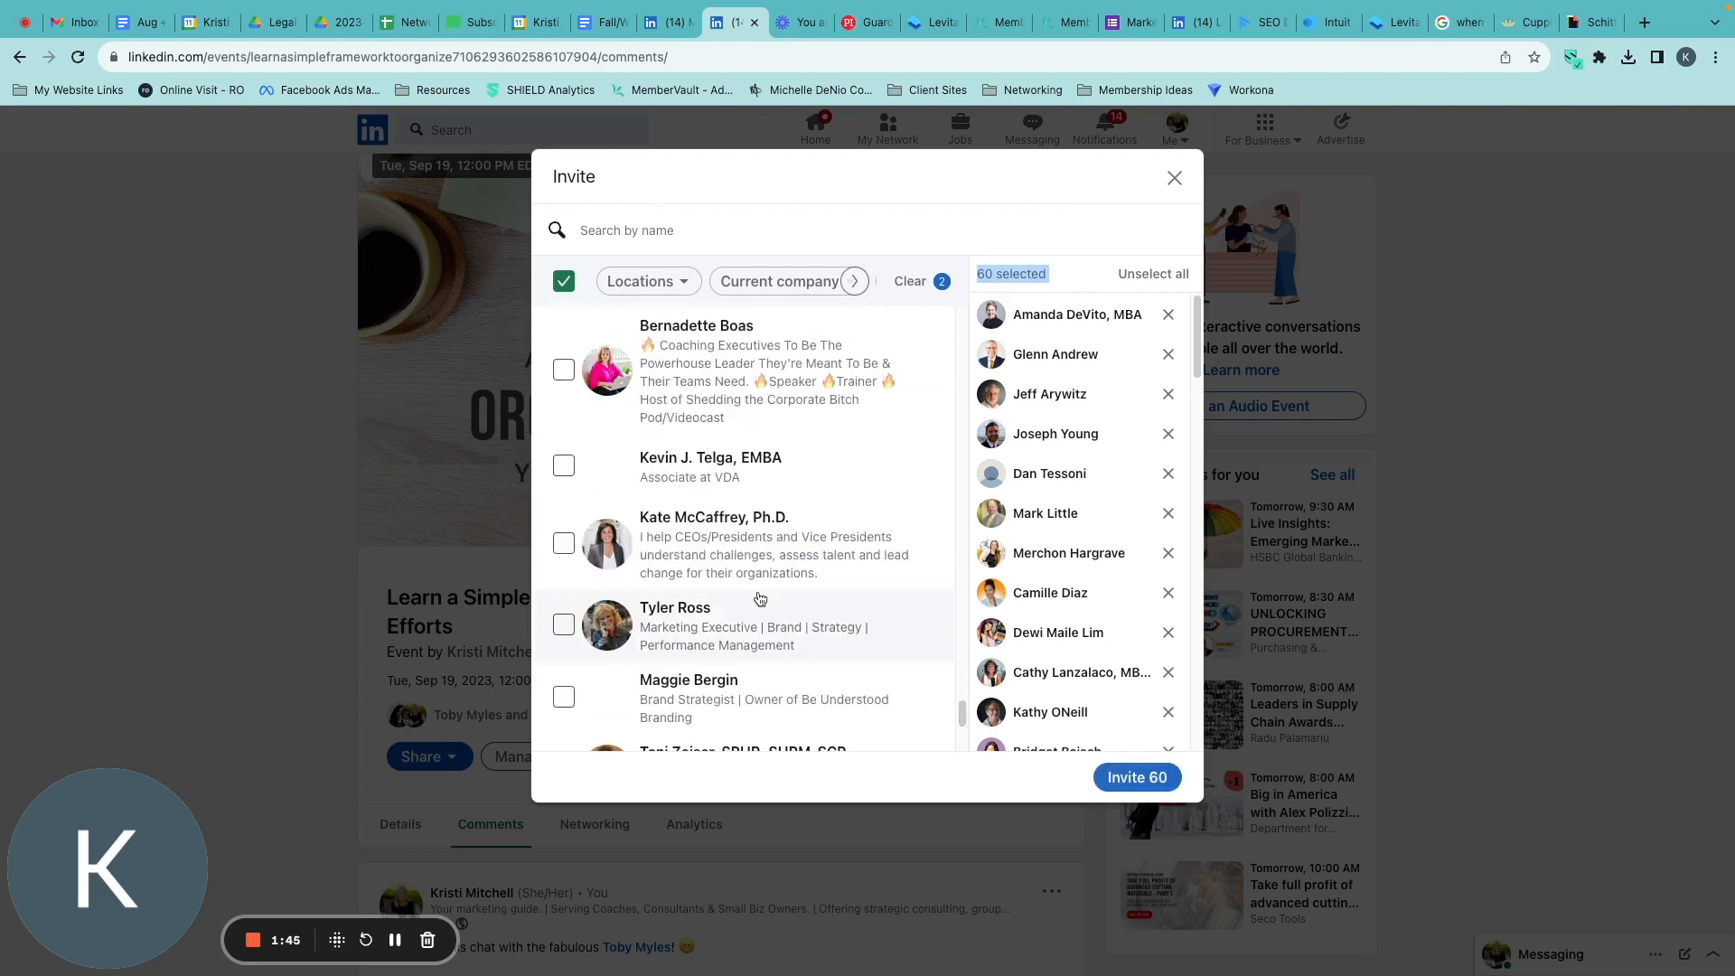
scroll(759, 599, "down", 3)
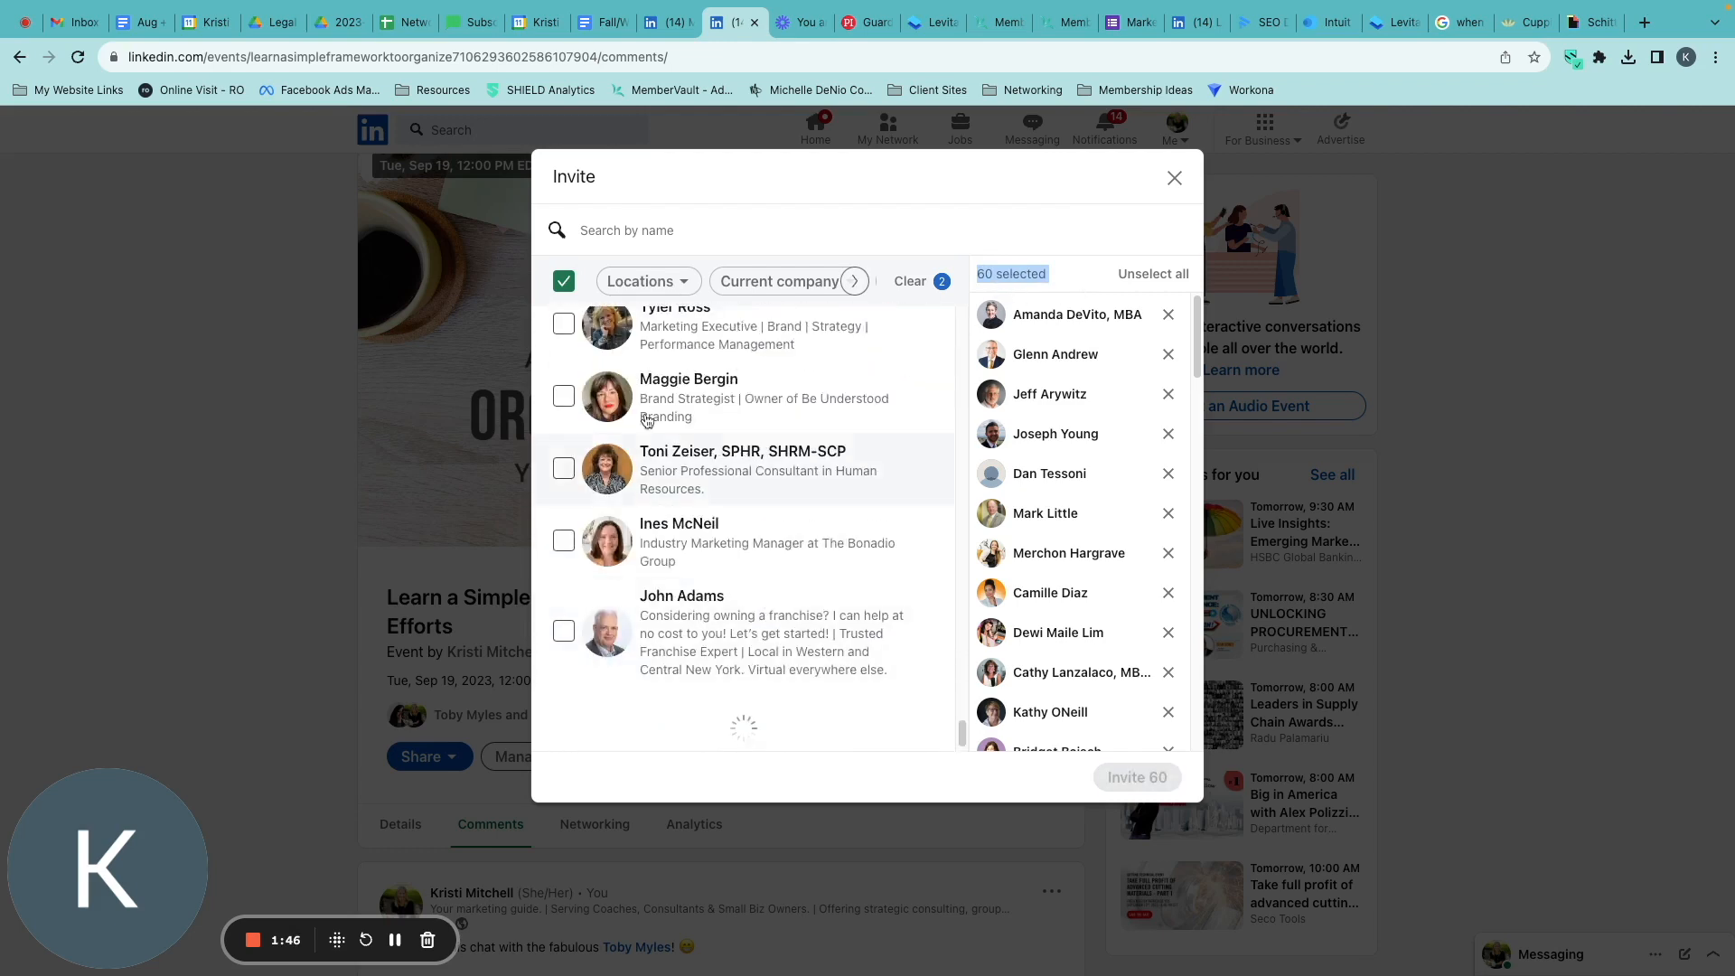
left_click(563, 282)
left_click(564, 281)
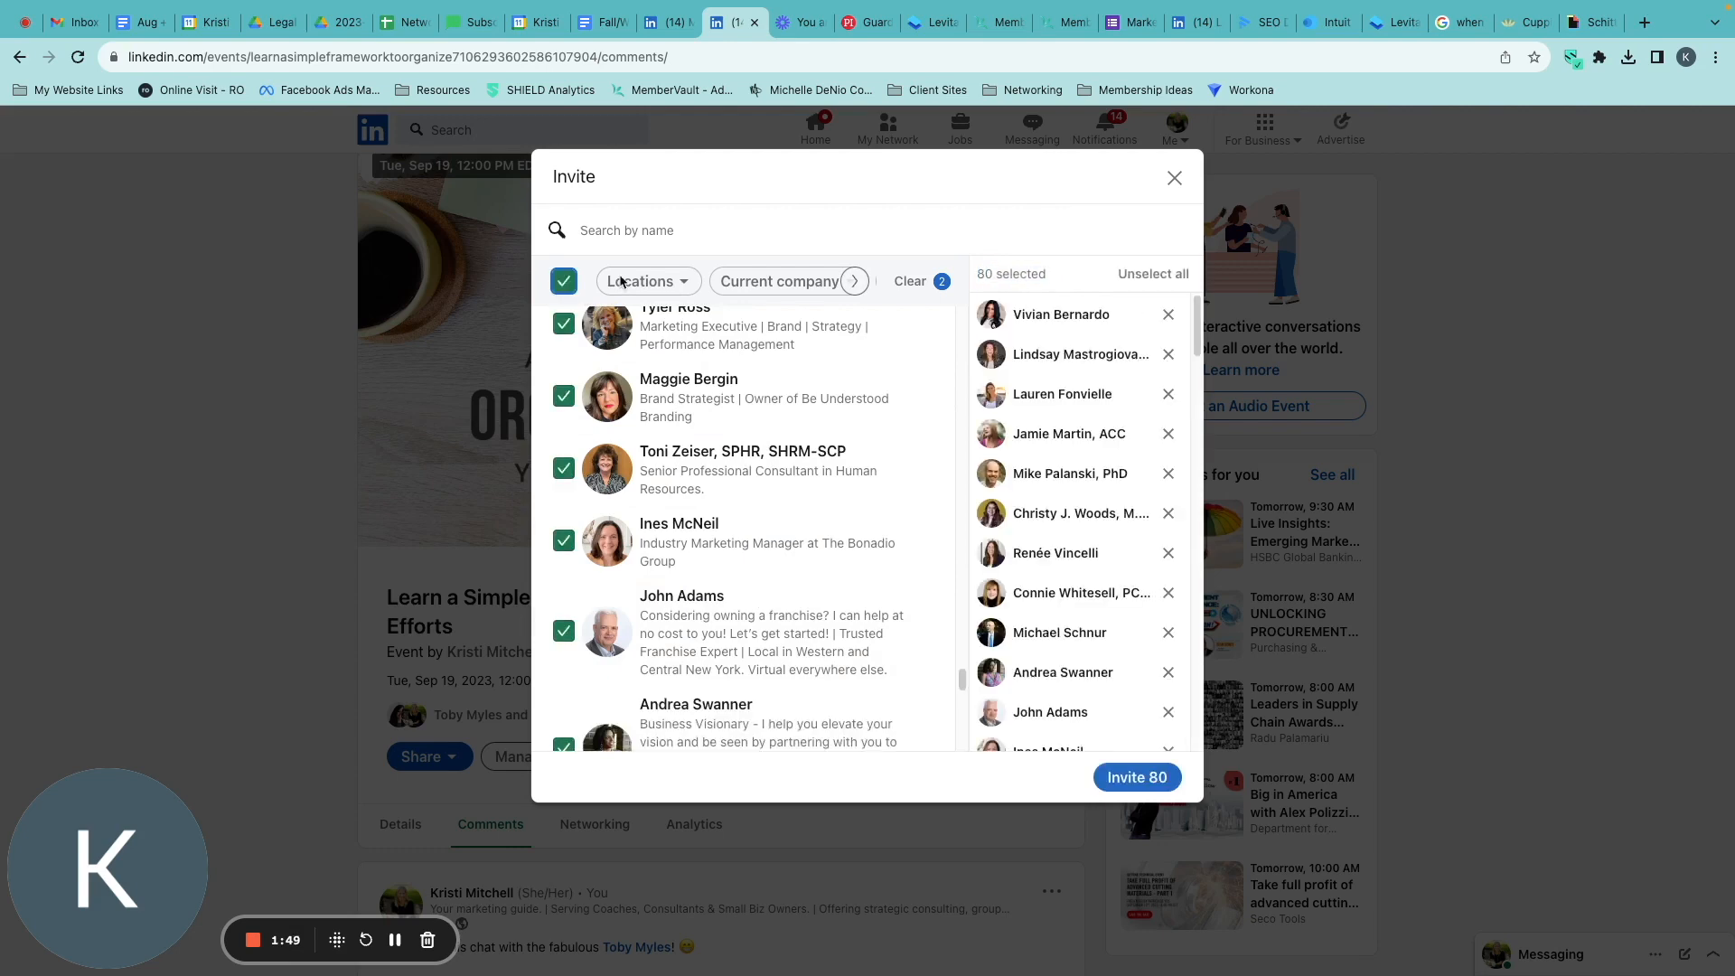
Extend the invite selection to 110 people by loading further filtered connections and reselecting the whole list.
scroll(774, 600, "down", 8)
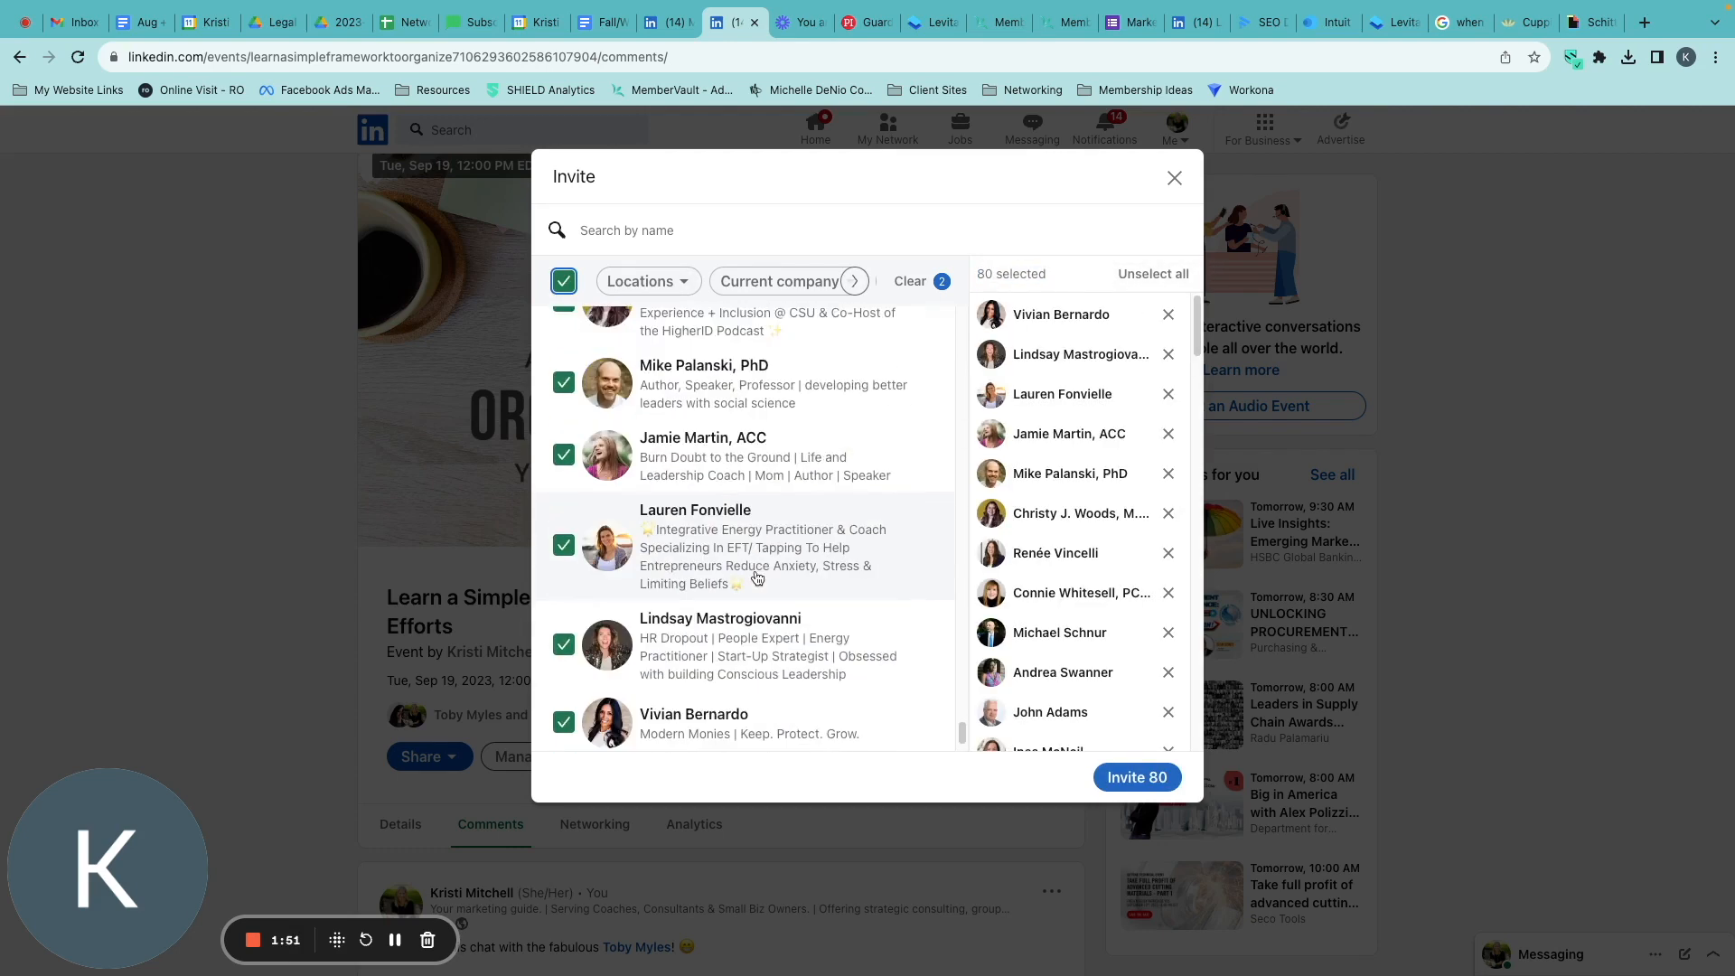
scroll(849, 633, "down", 5)
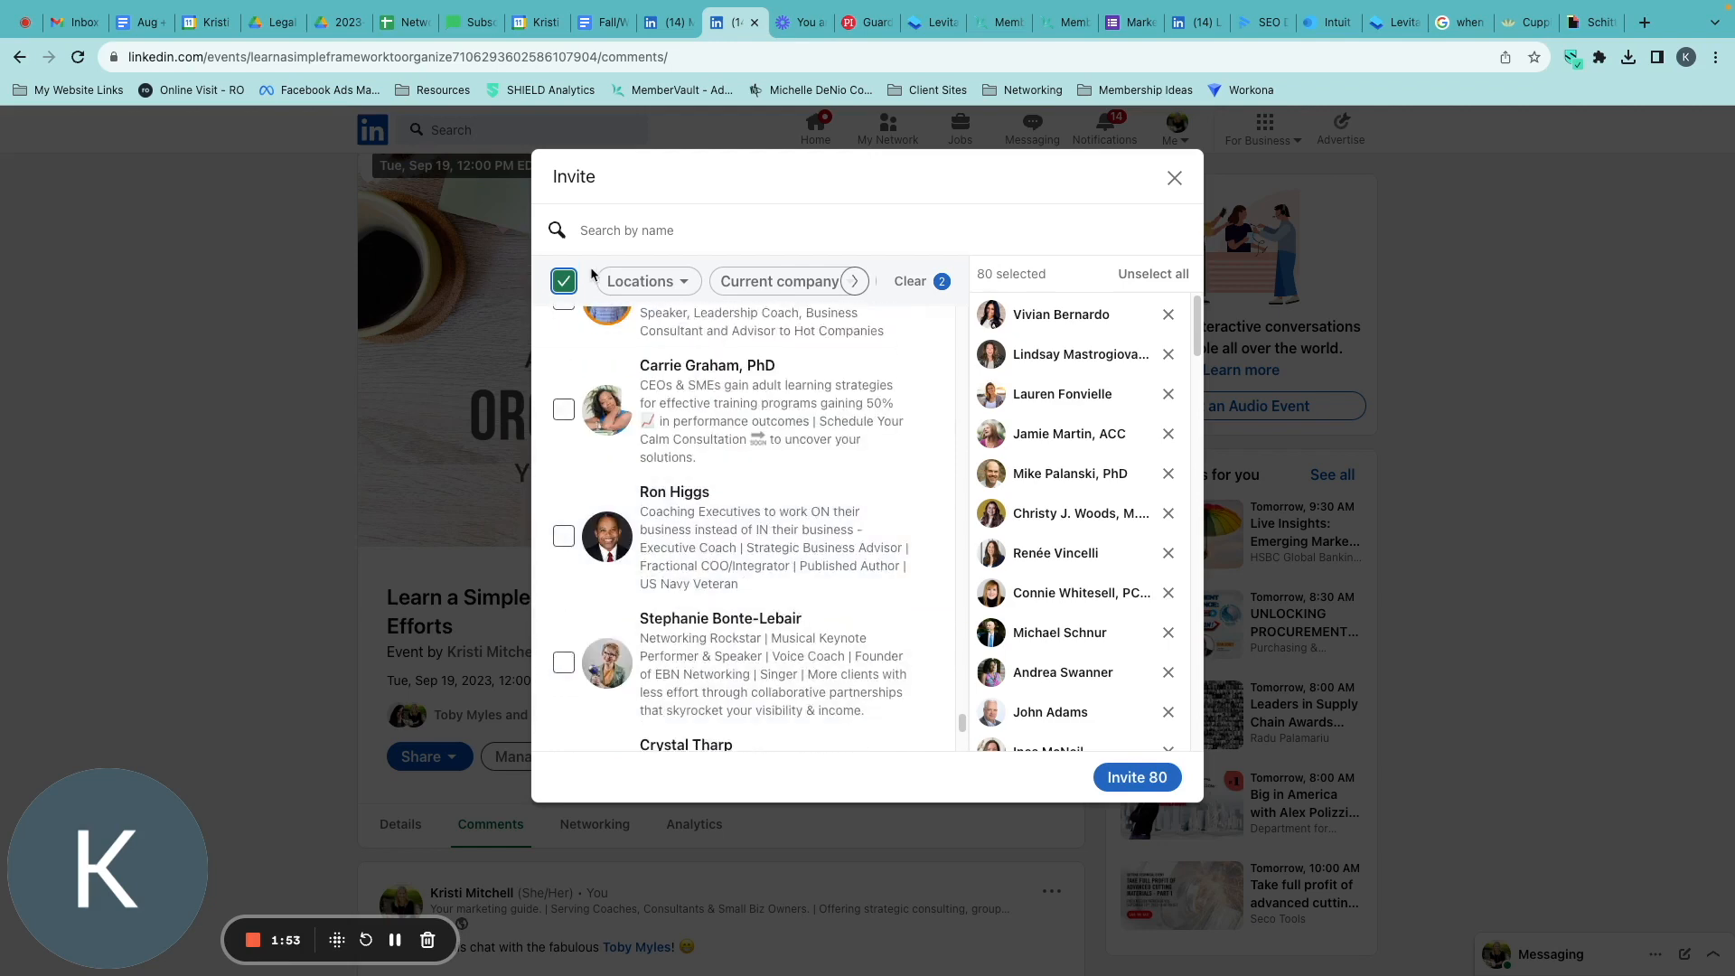
left_click(564, 282)
left_click(564, 281)
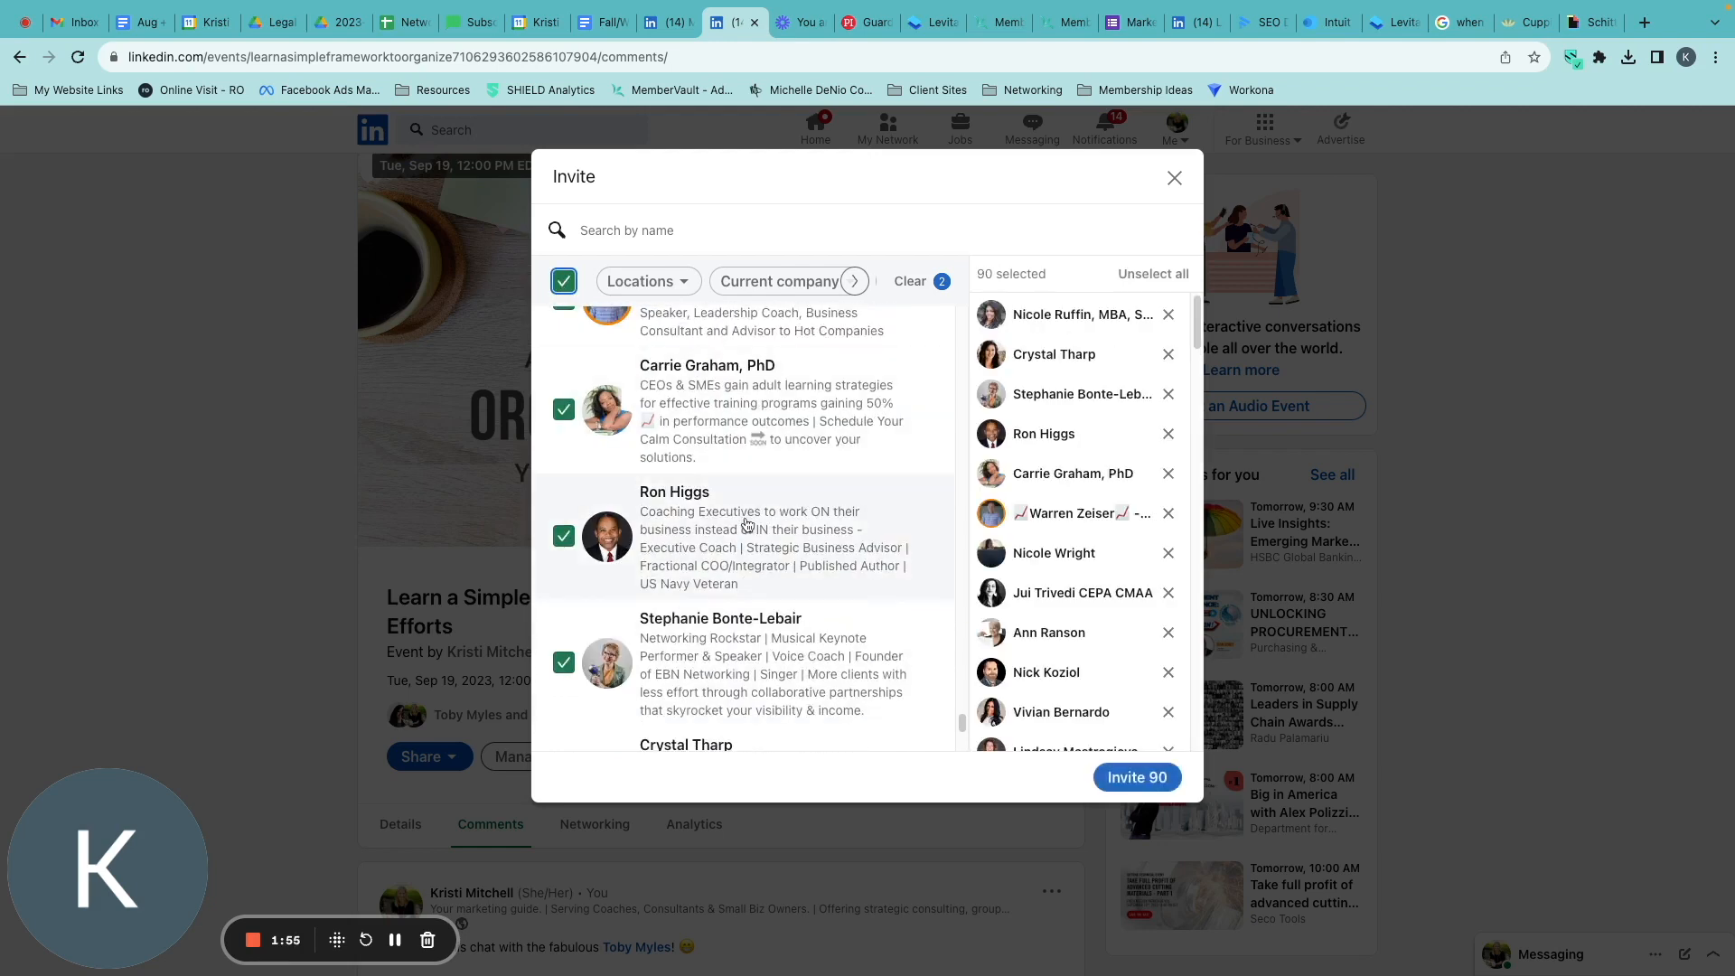
scroll(842, 556, "down", 3)
scroll(840, 556, "down", 6)
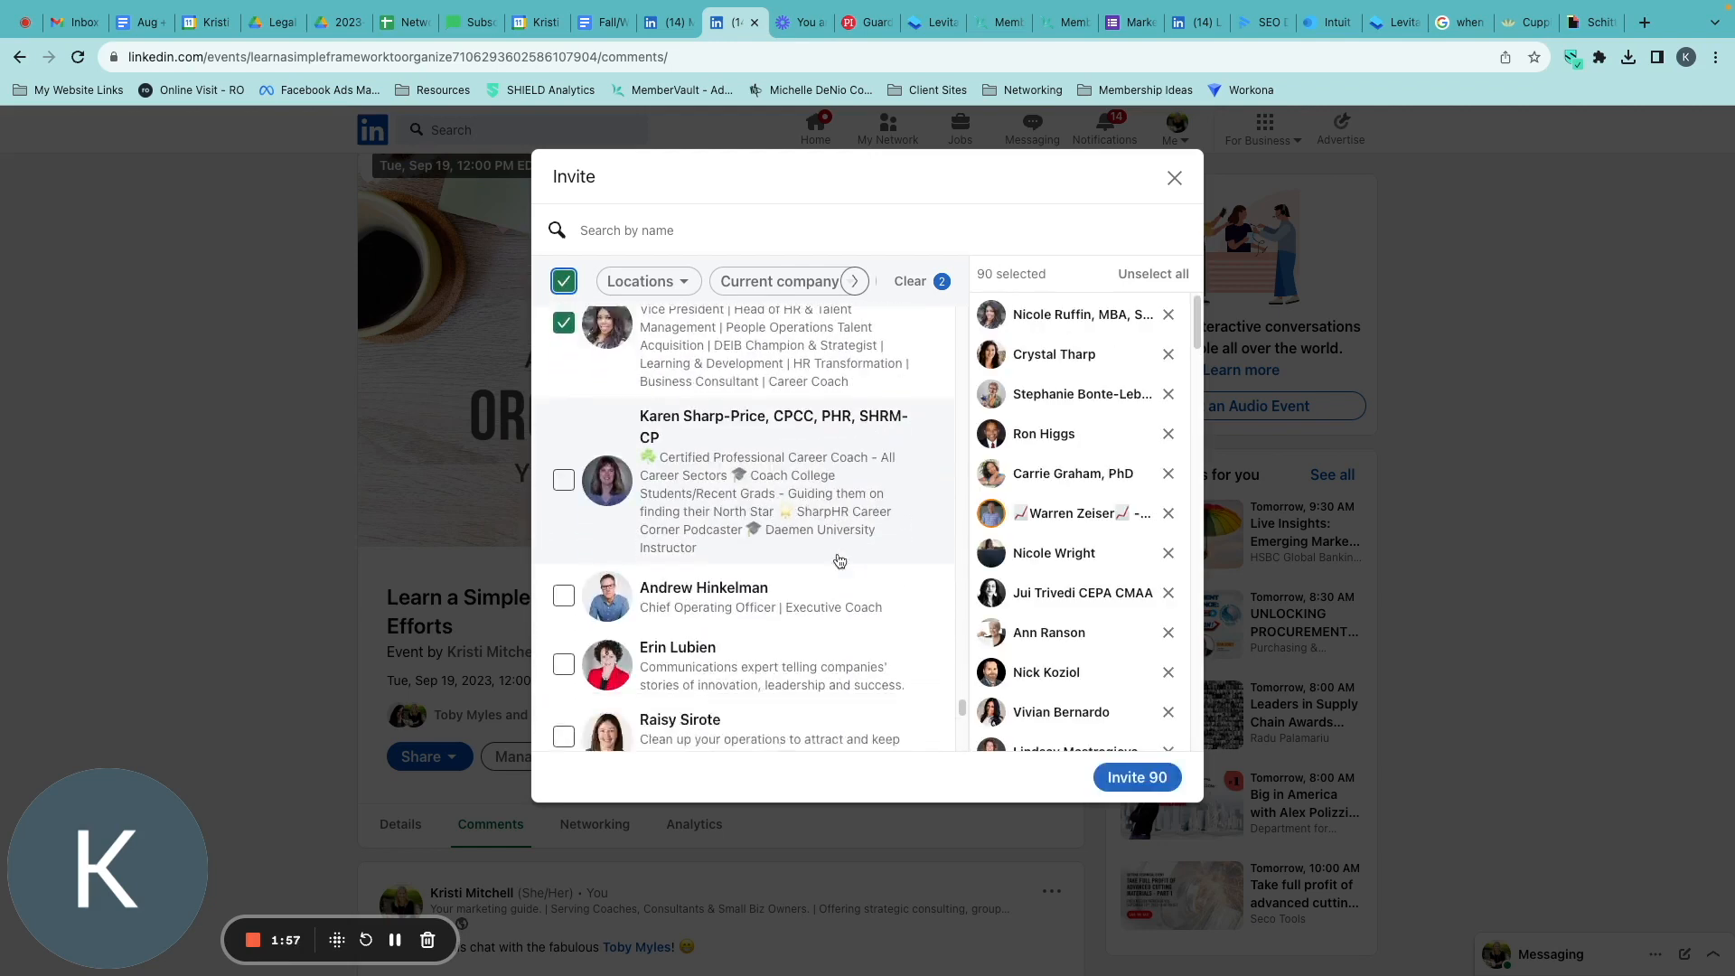
scroll(839, 560, "down", 2)
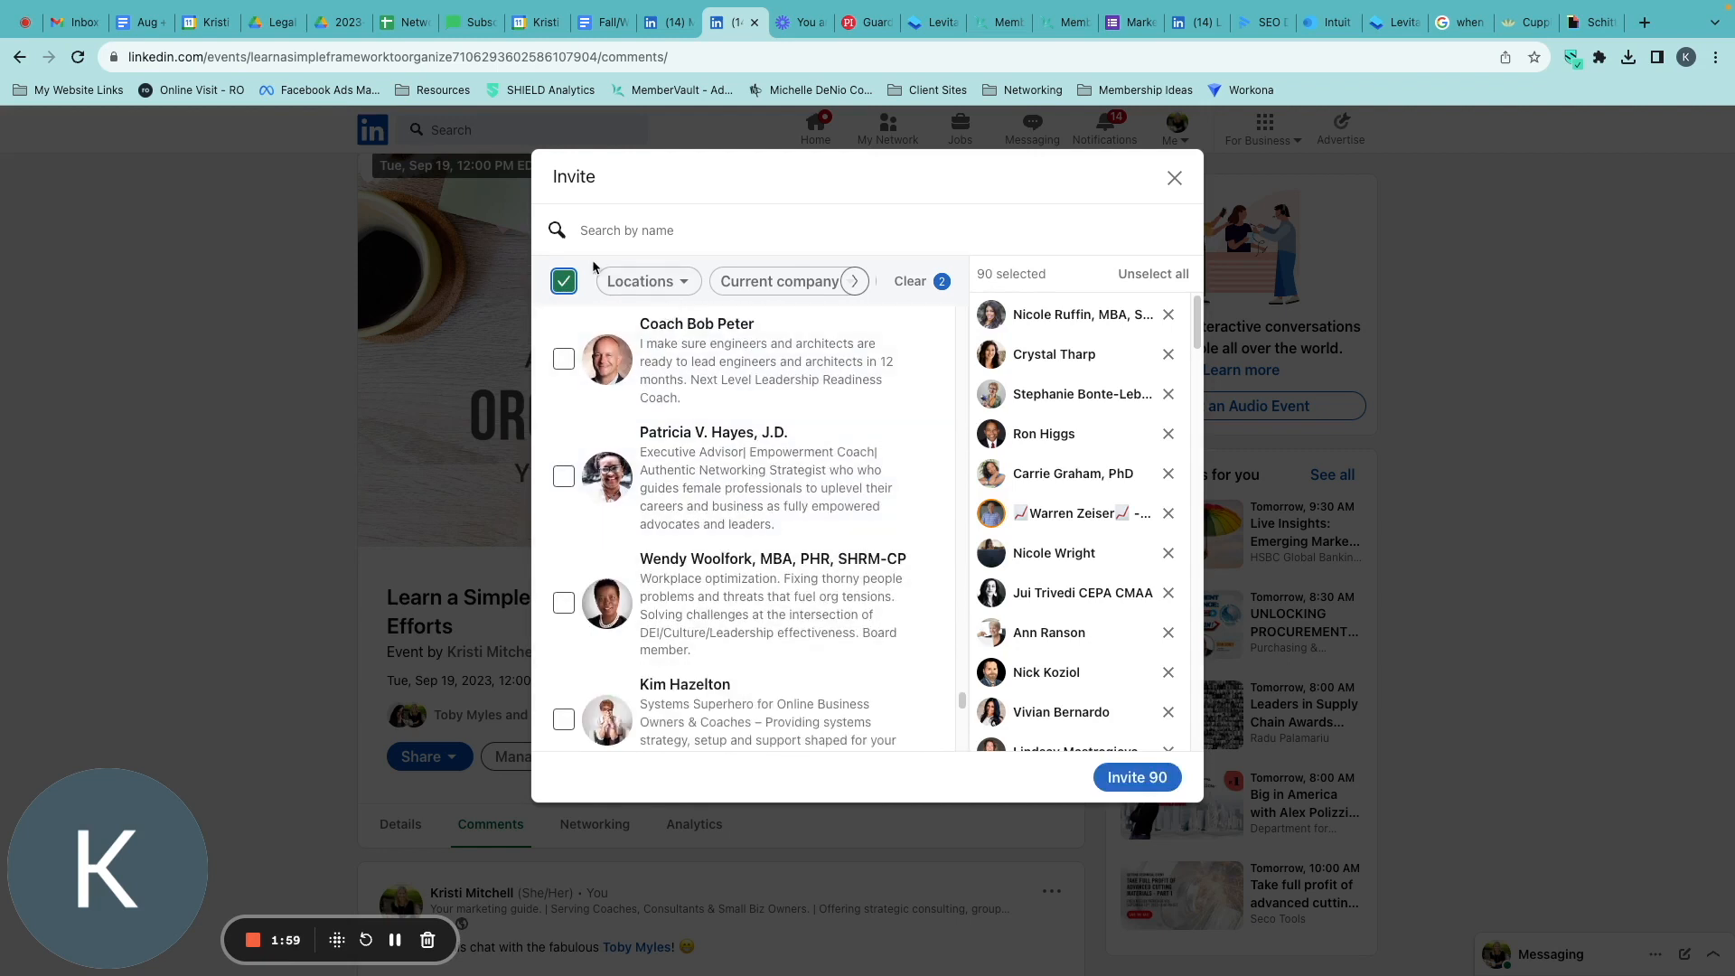
left_click(563, 282)
left_click(563, 282)
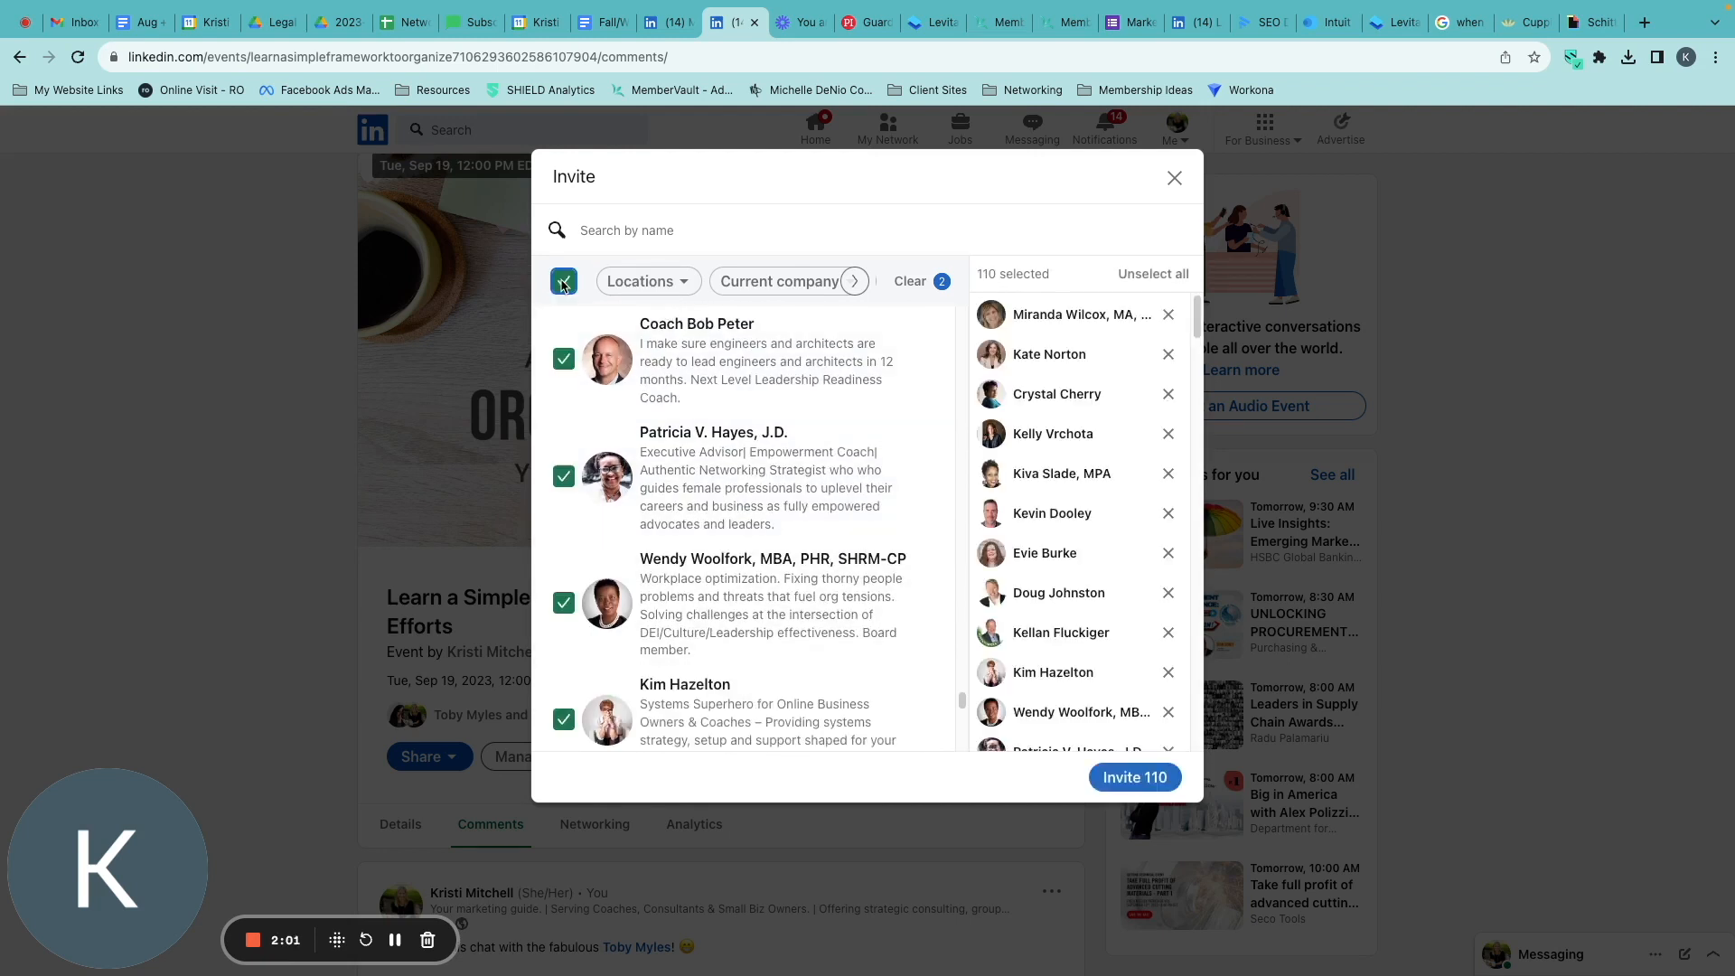
Keep loading filtered connections and reselecting everyone until 150 people are selected for the invitation.
scroll(747, 537, "down", 8)
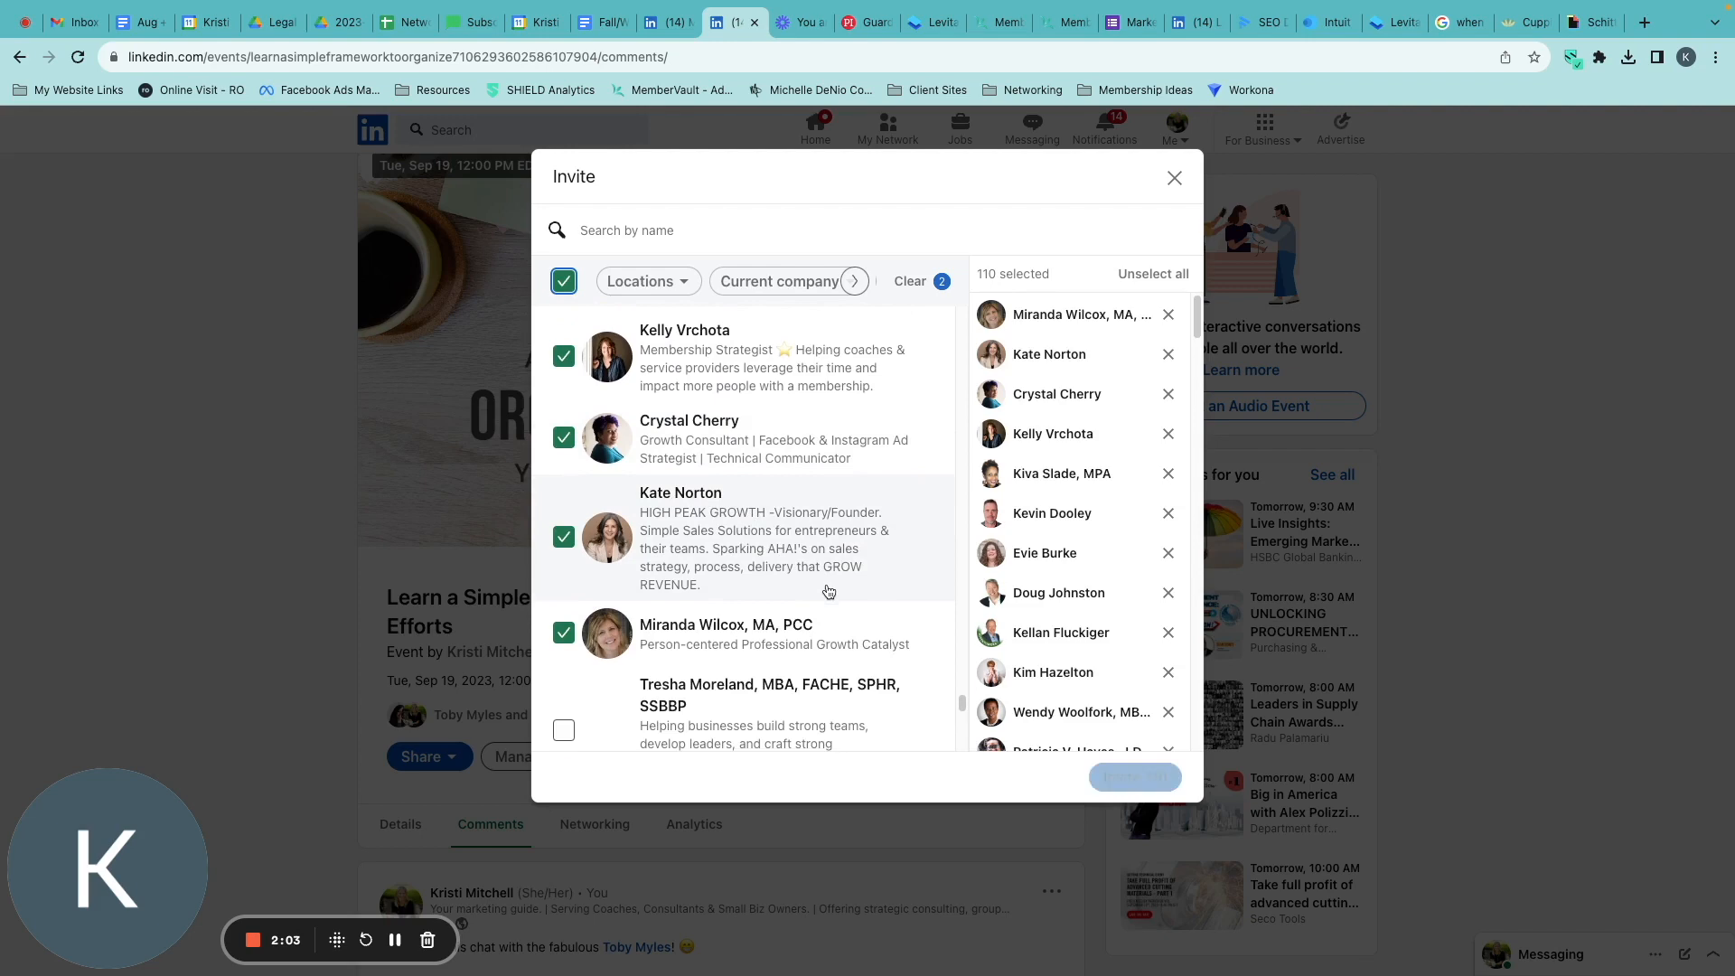
scroll(829, 591, "down", 8)
left_click(563, 283)
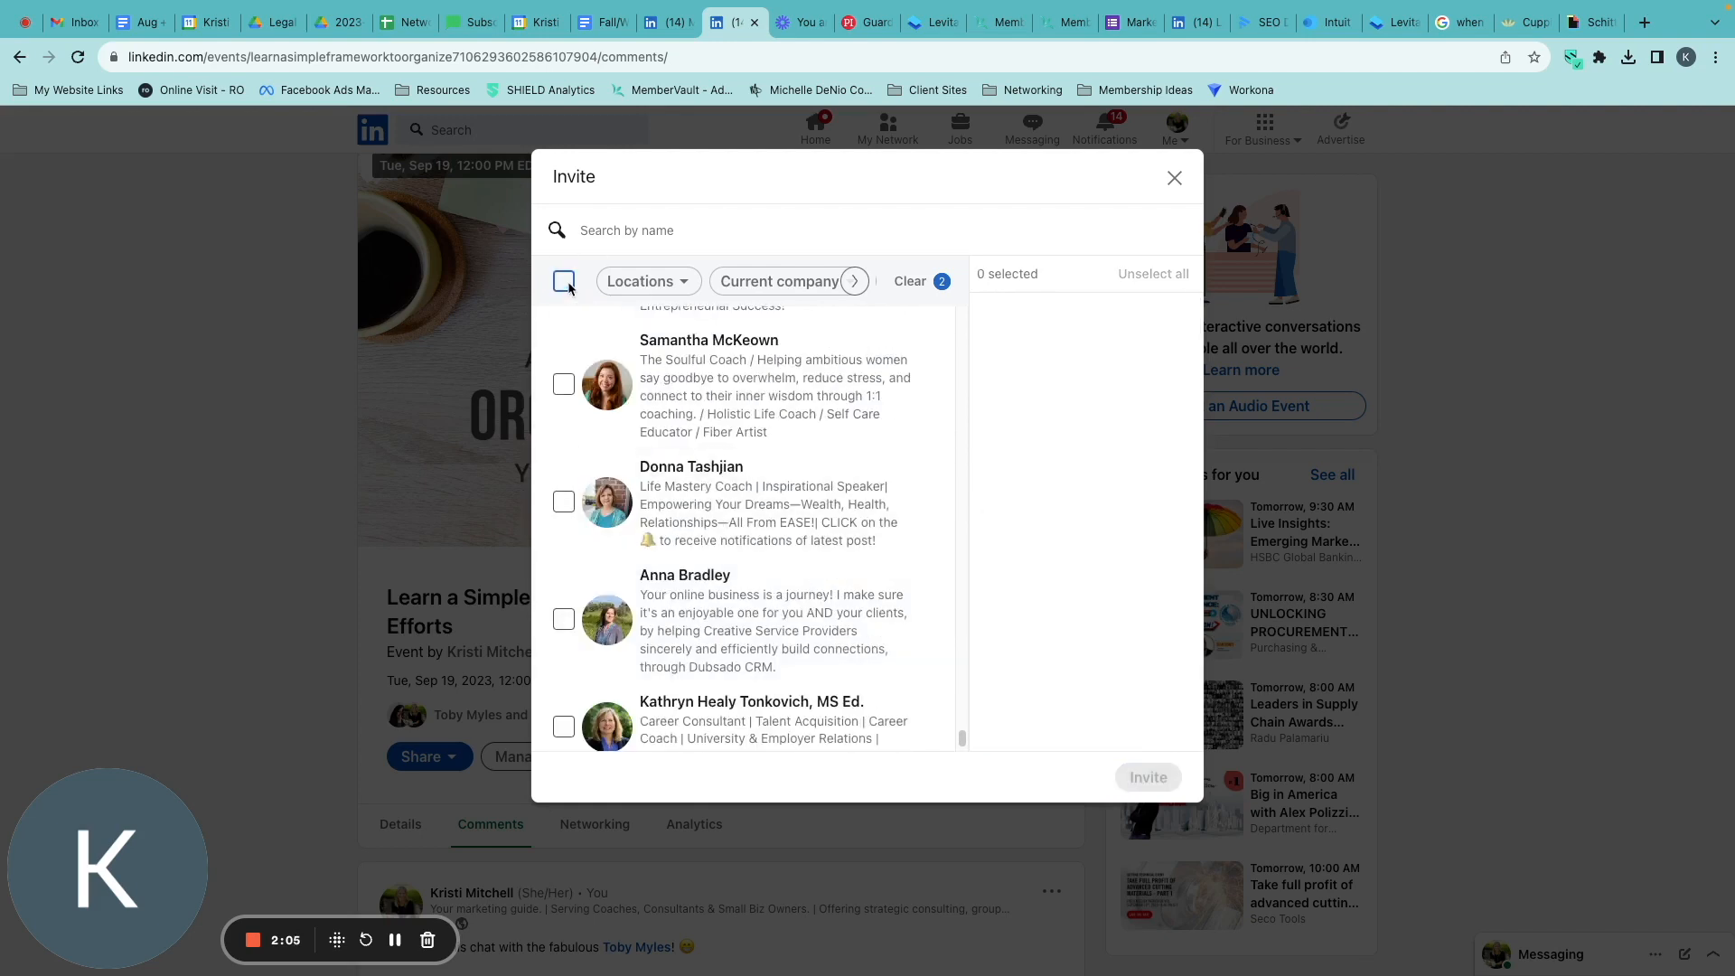
left_click(563, 283)
scroll(727, 528, "down", 1)
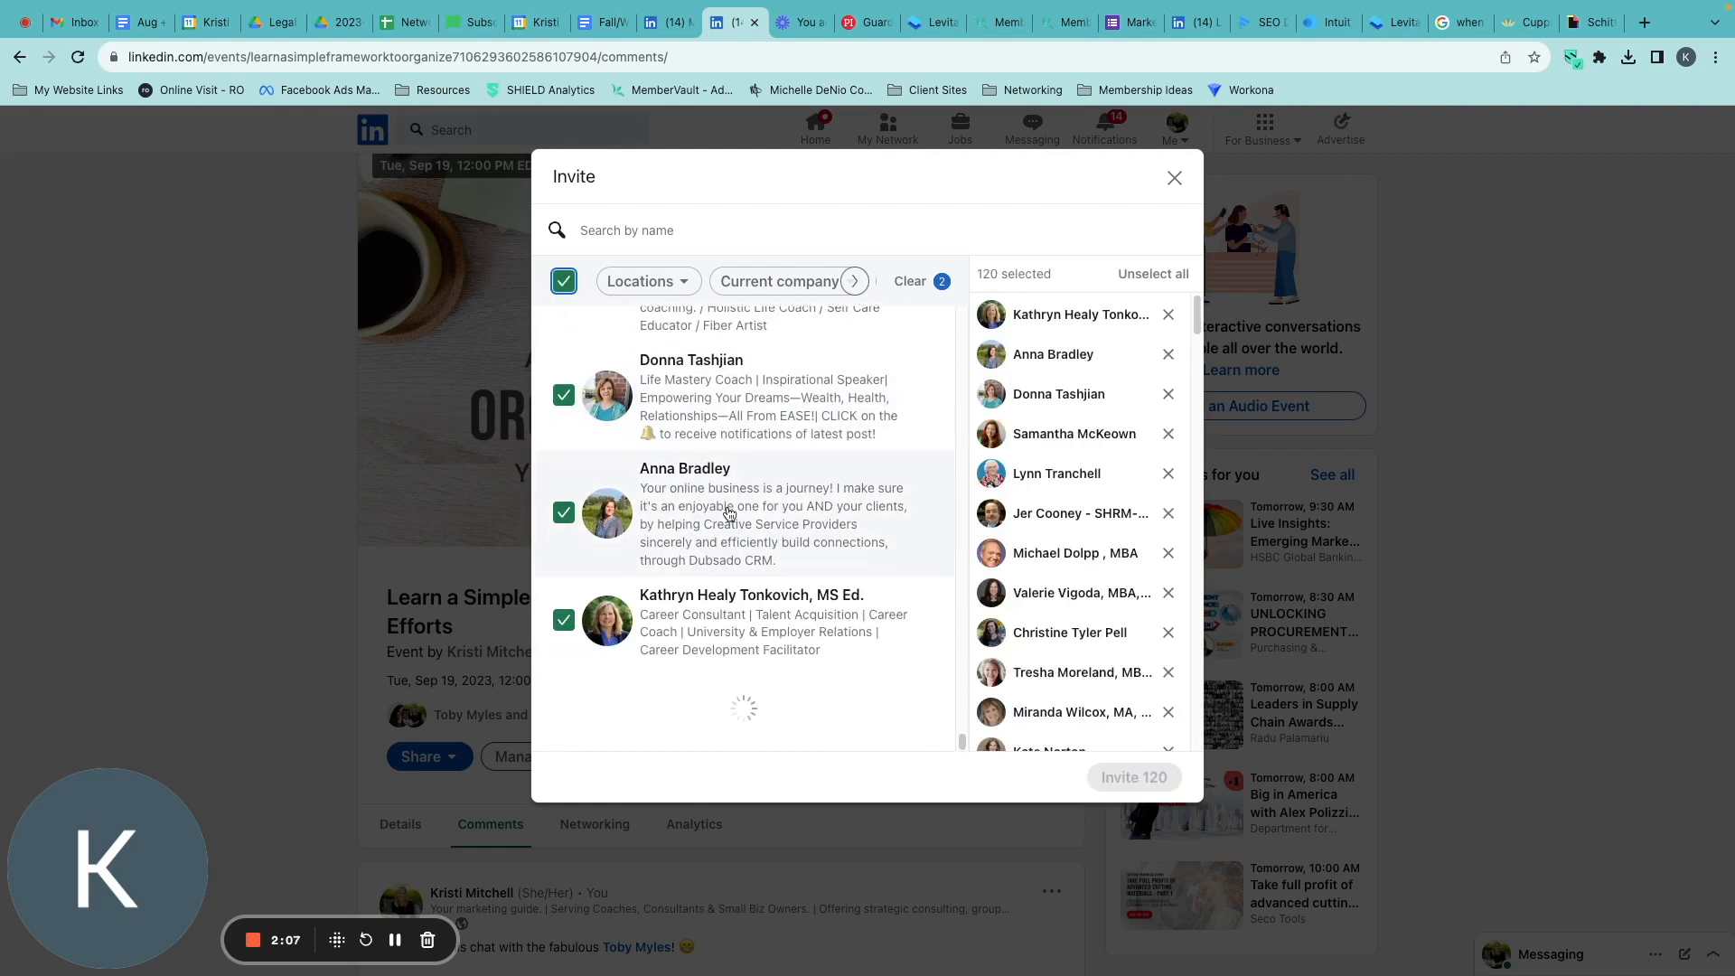
scroll(736, 615, "down", 5)
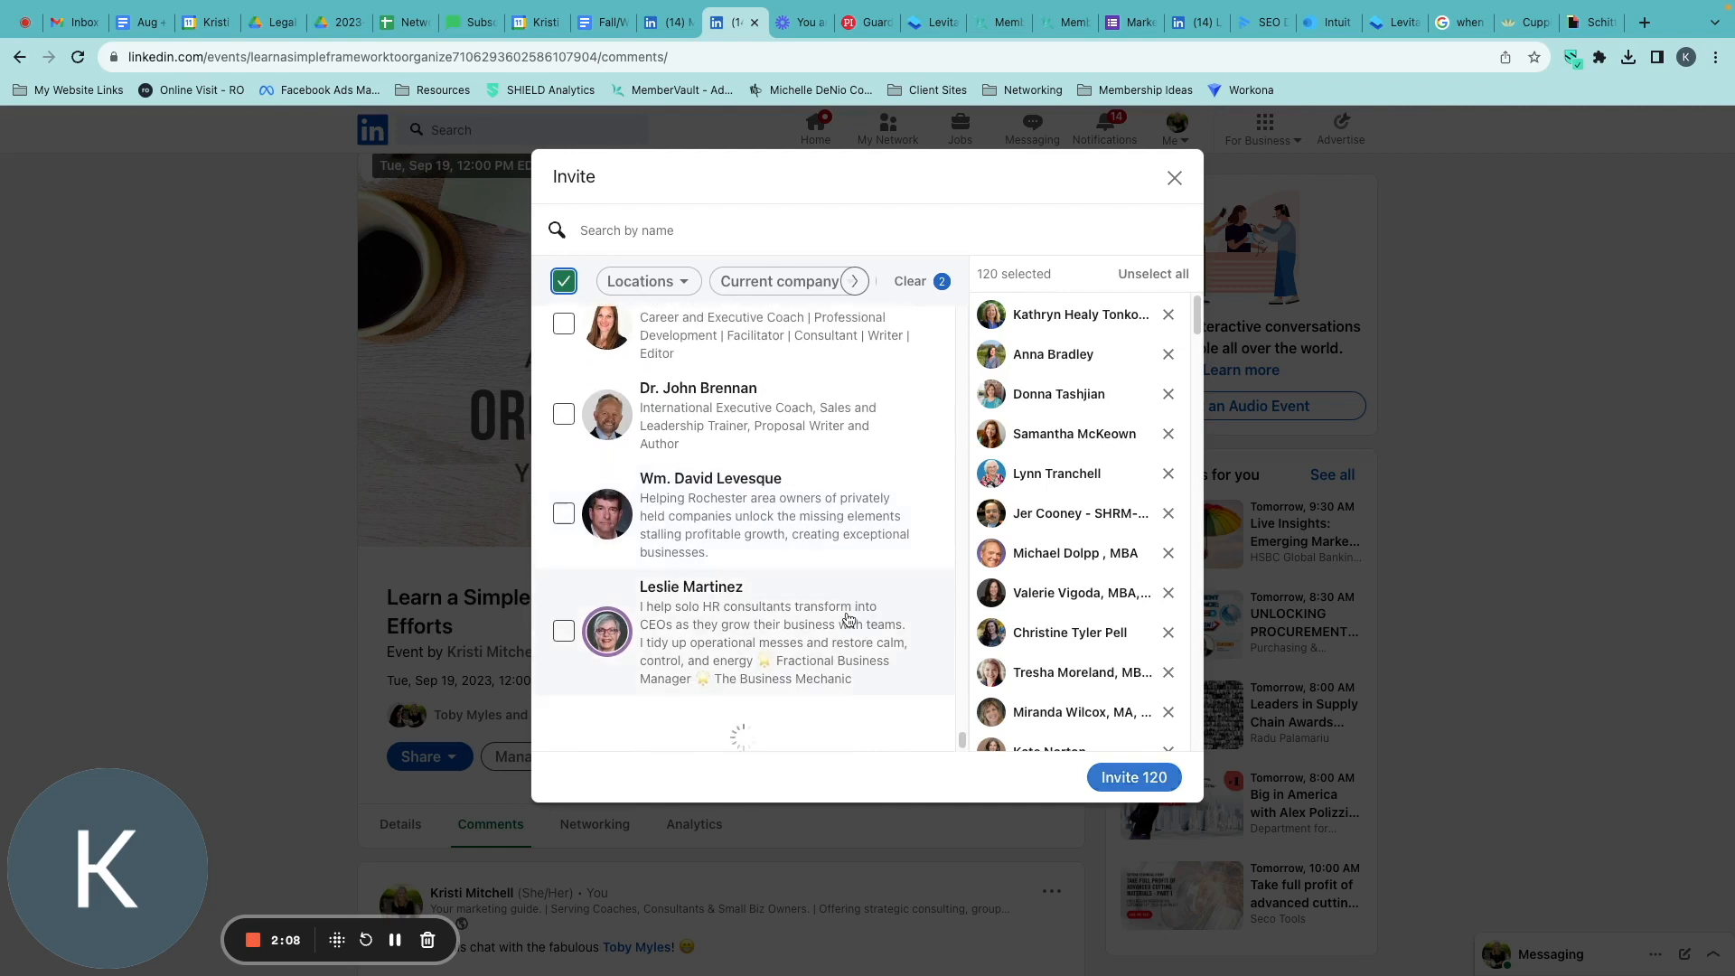
left_click(564, 283)
left_click(564, 283)
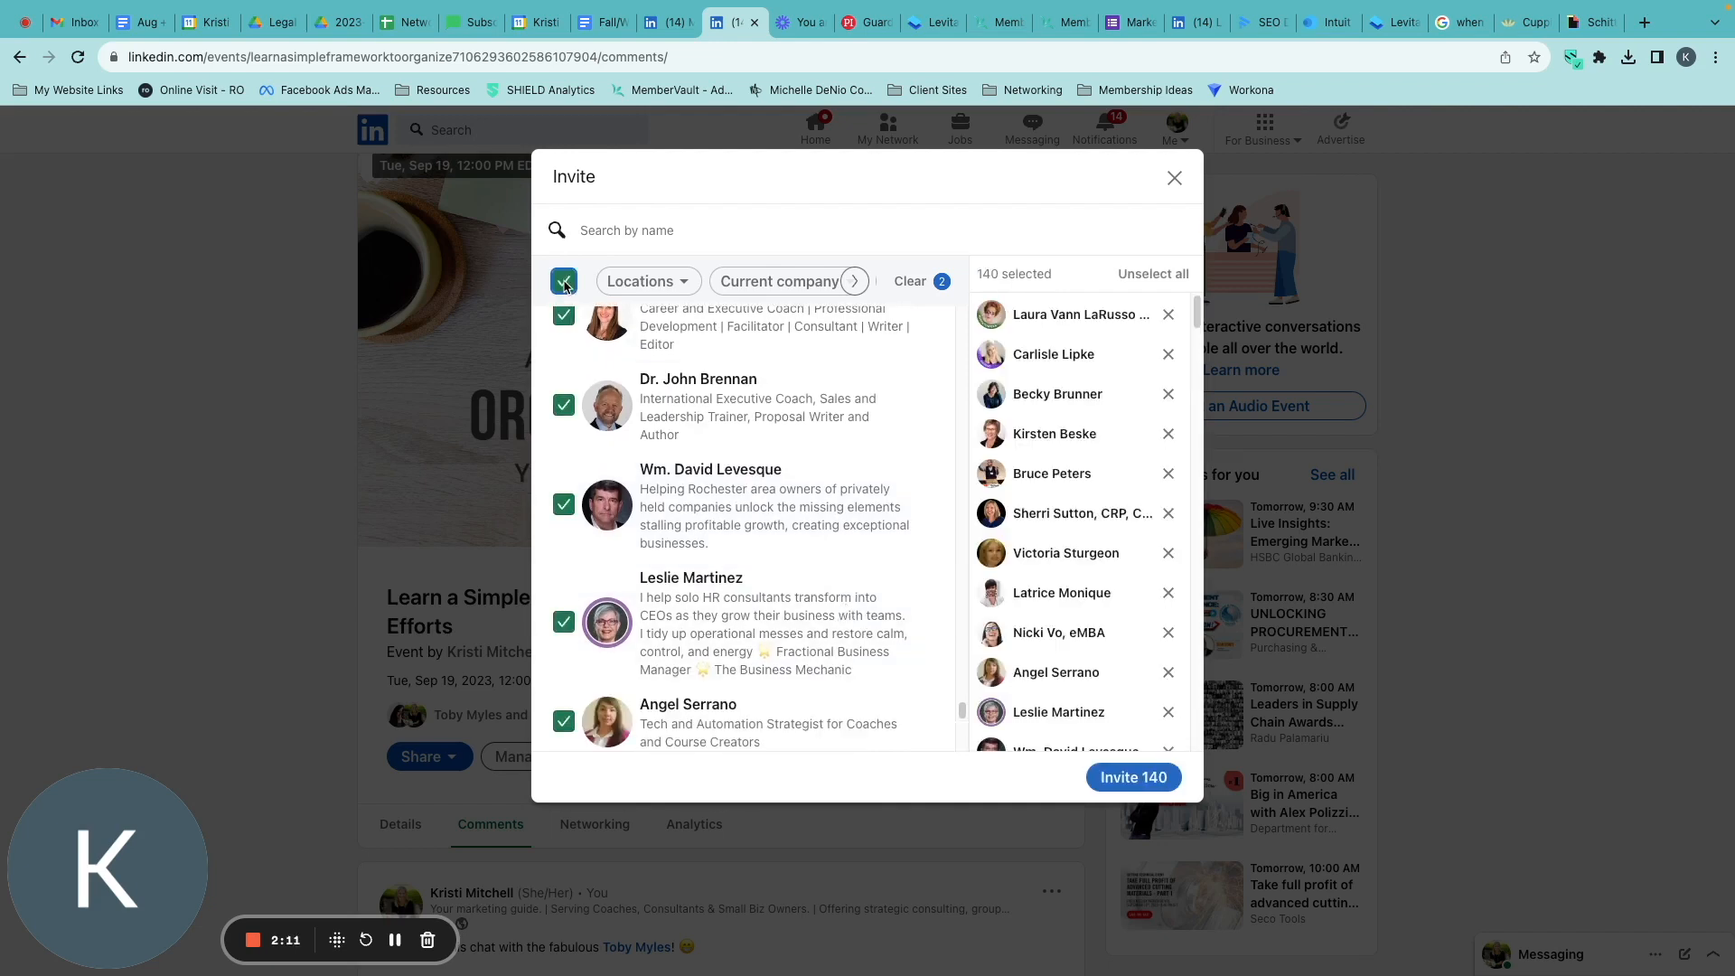
scroll(749, 551, "down", 10)
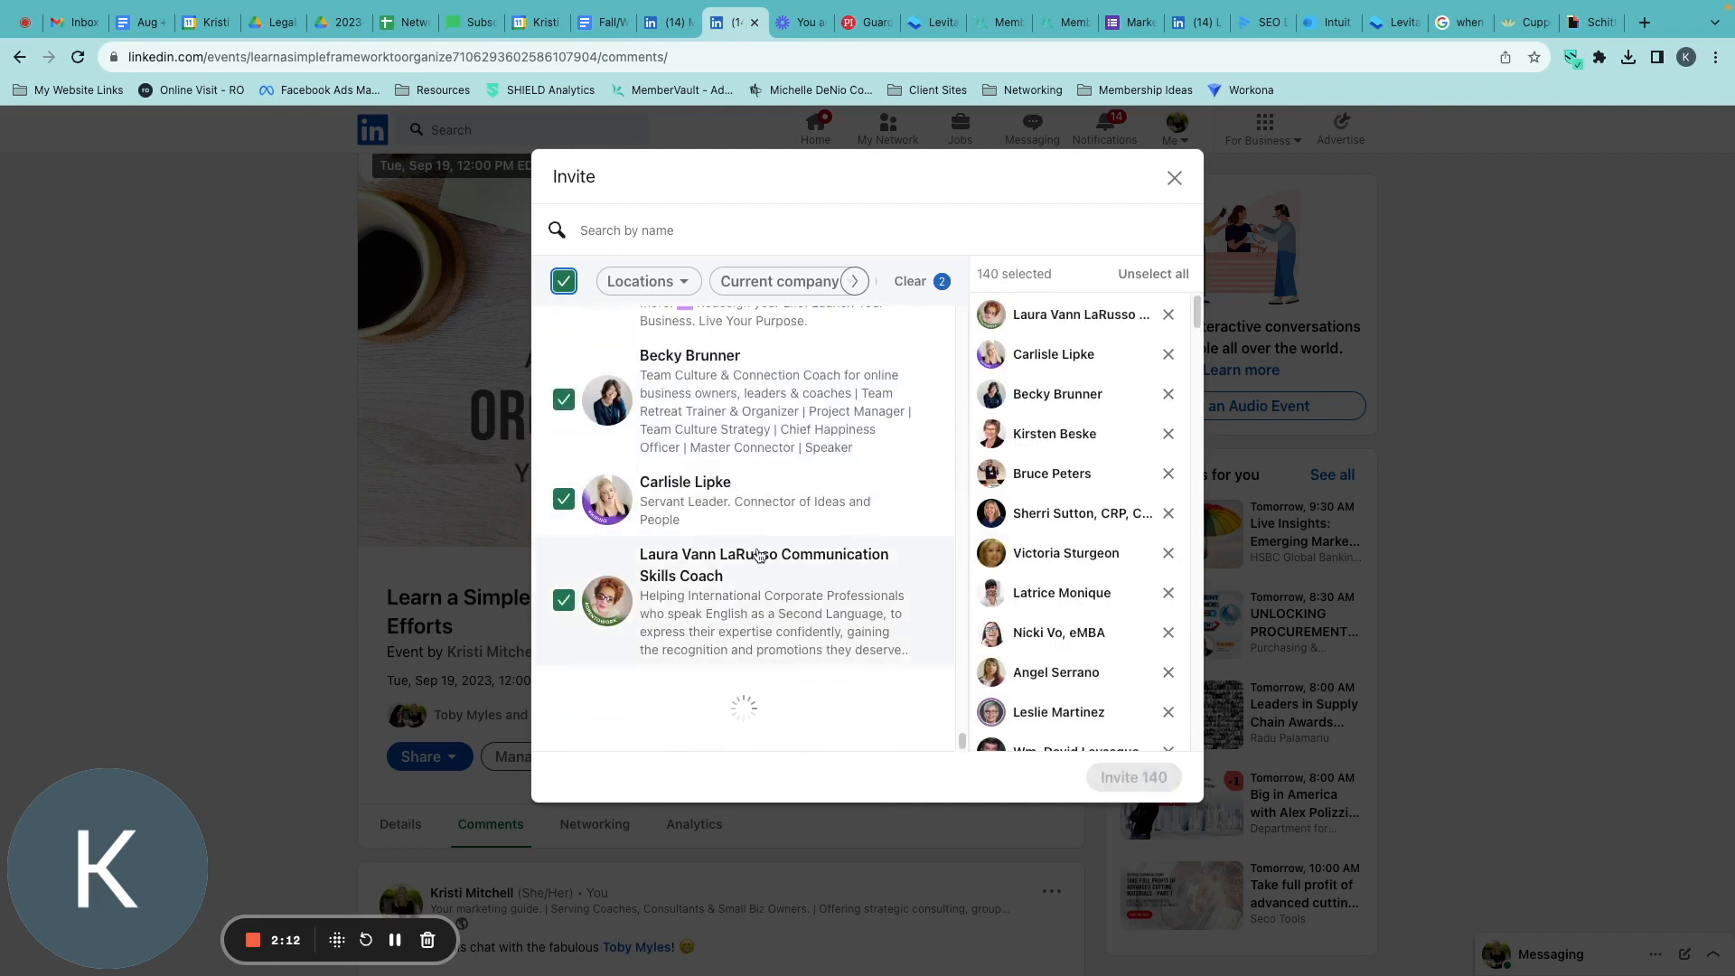
left_click(564, 283)
left_click(564, 282)
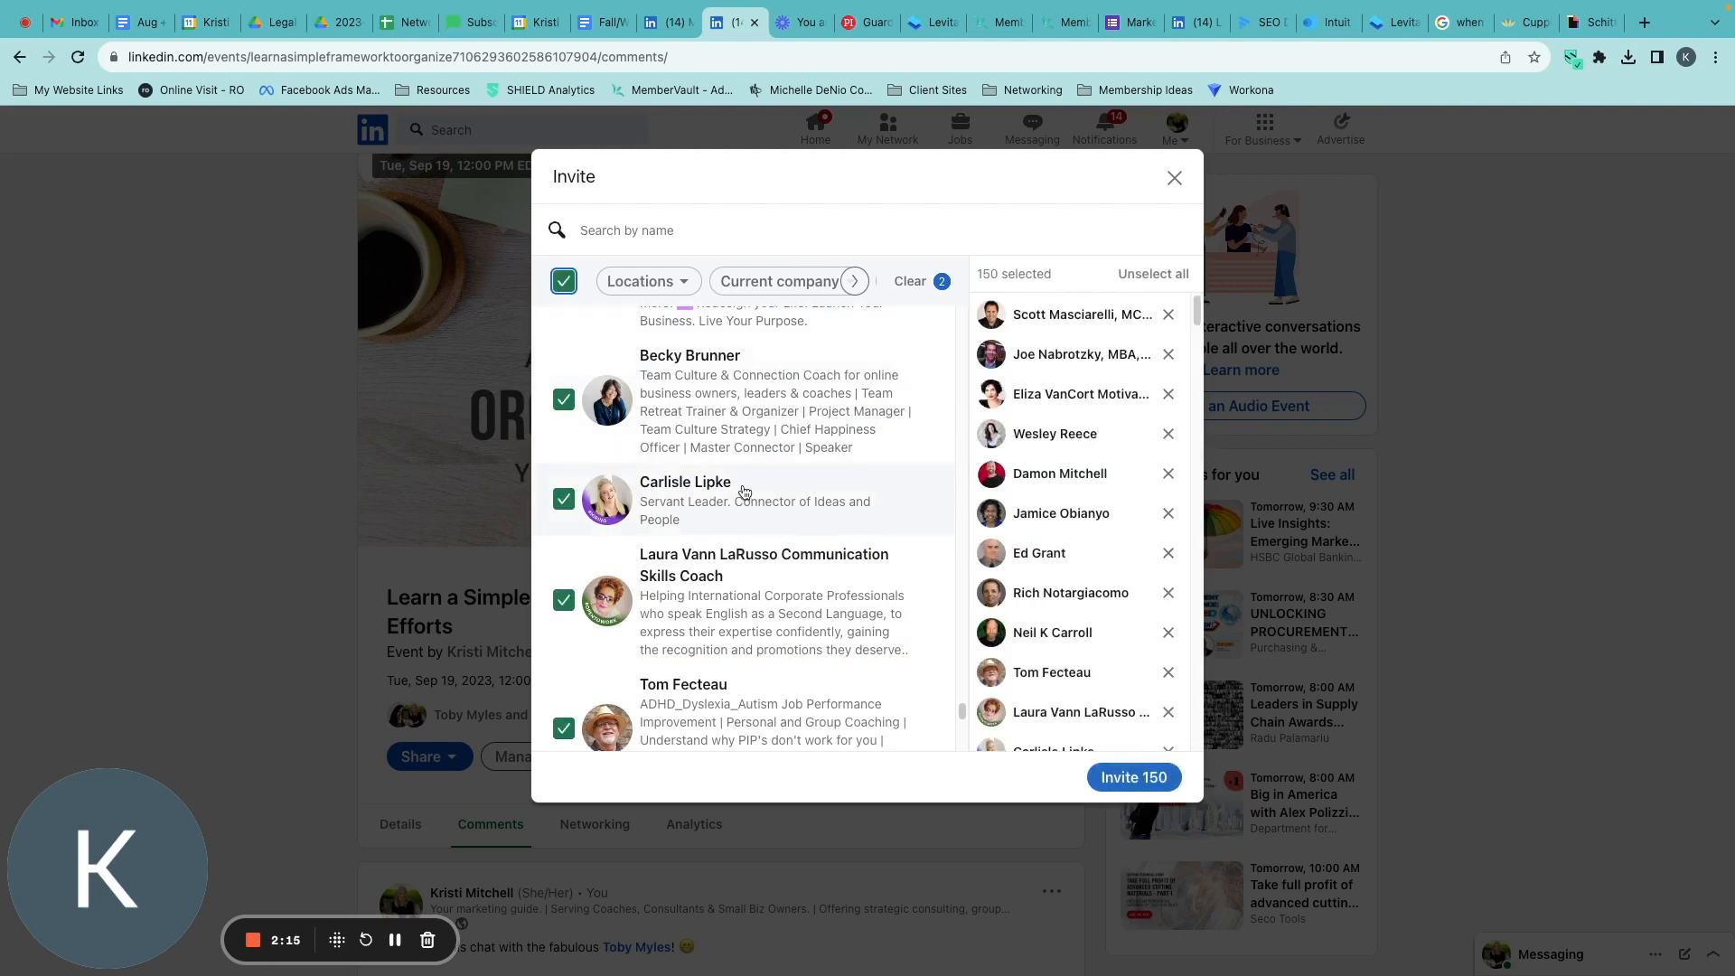
Review the active Industry filter and browse the remaining connections further down the invite list.
scroll(750, 488, "down", 8)
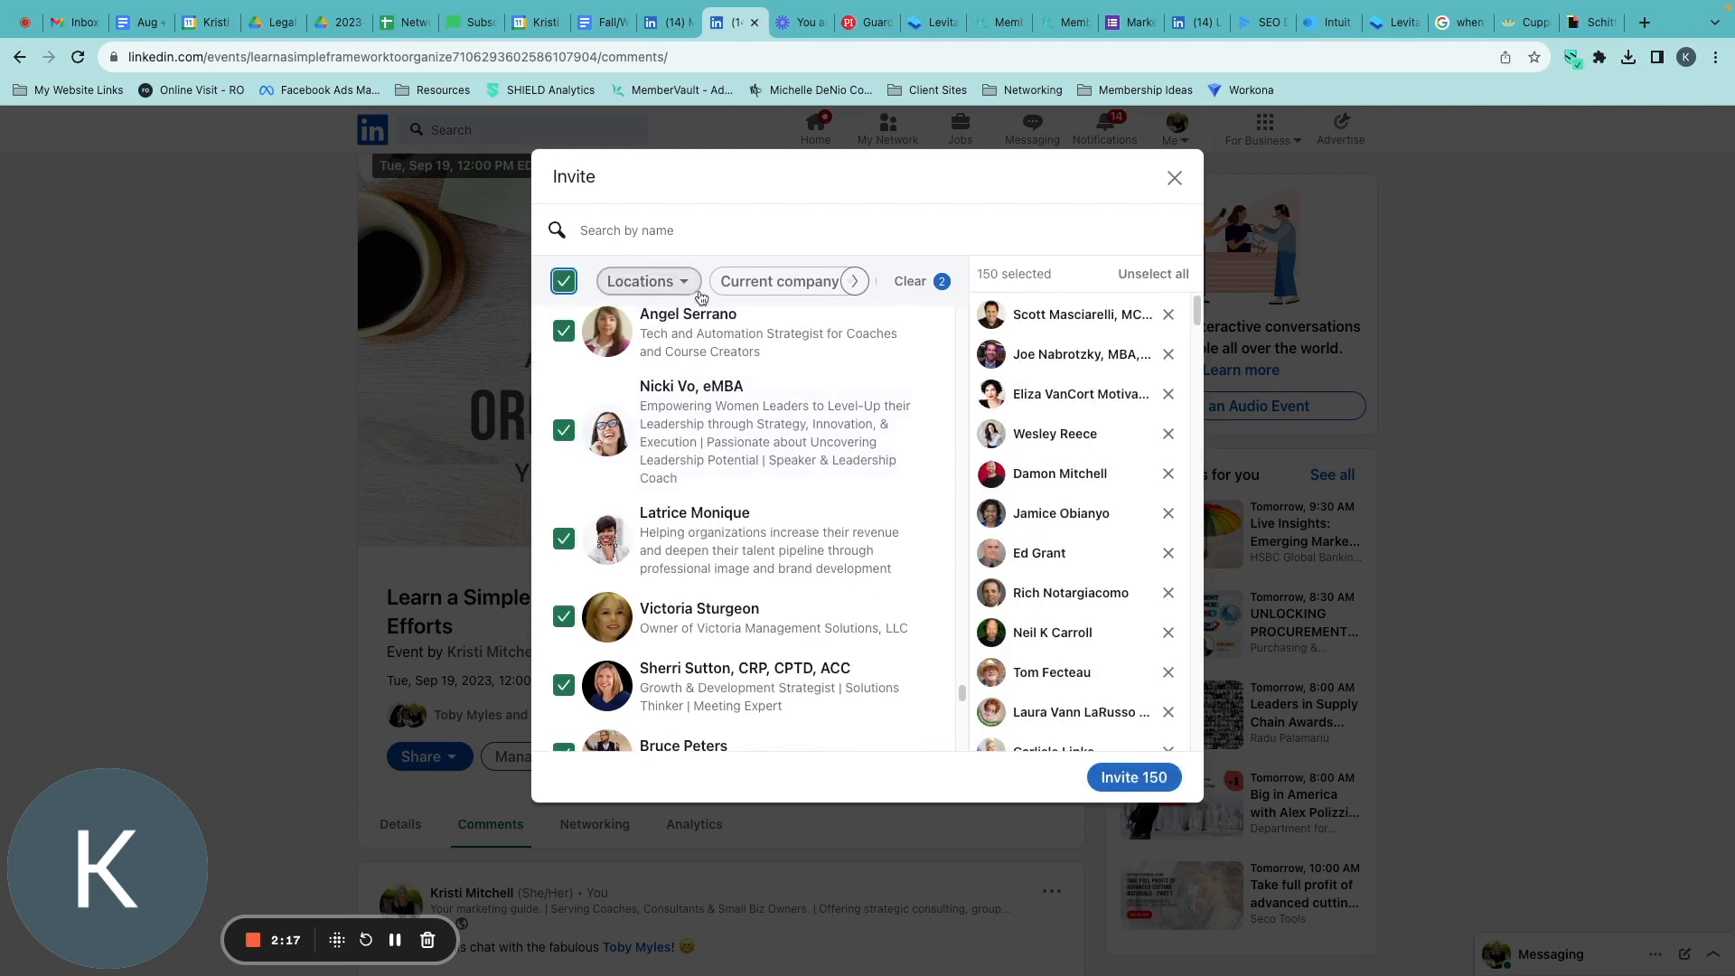
left_click(857, 282)
left_click(856, 281)
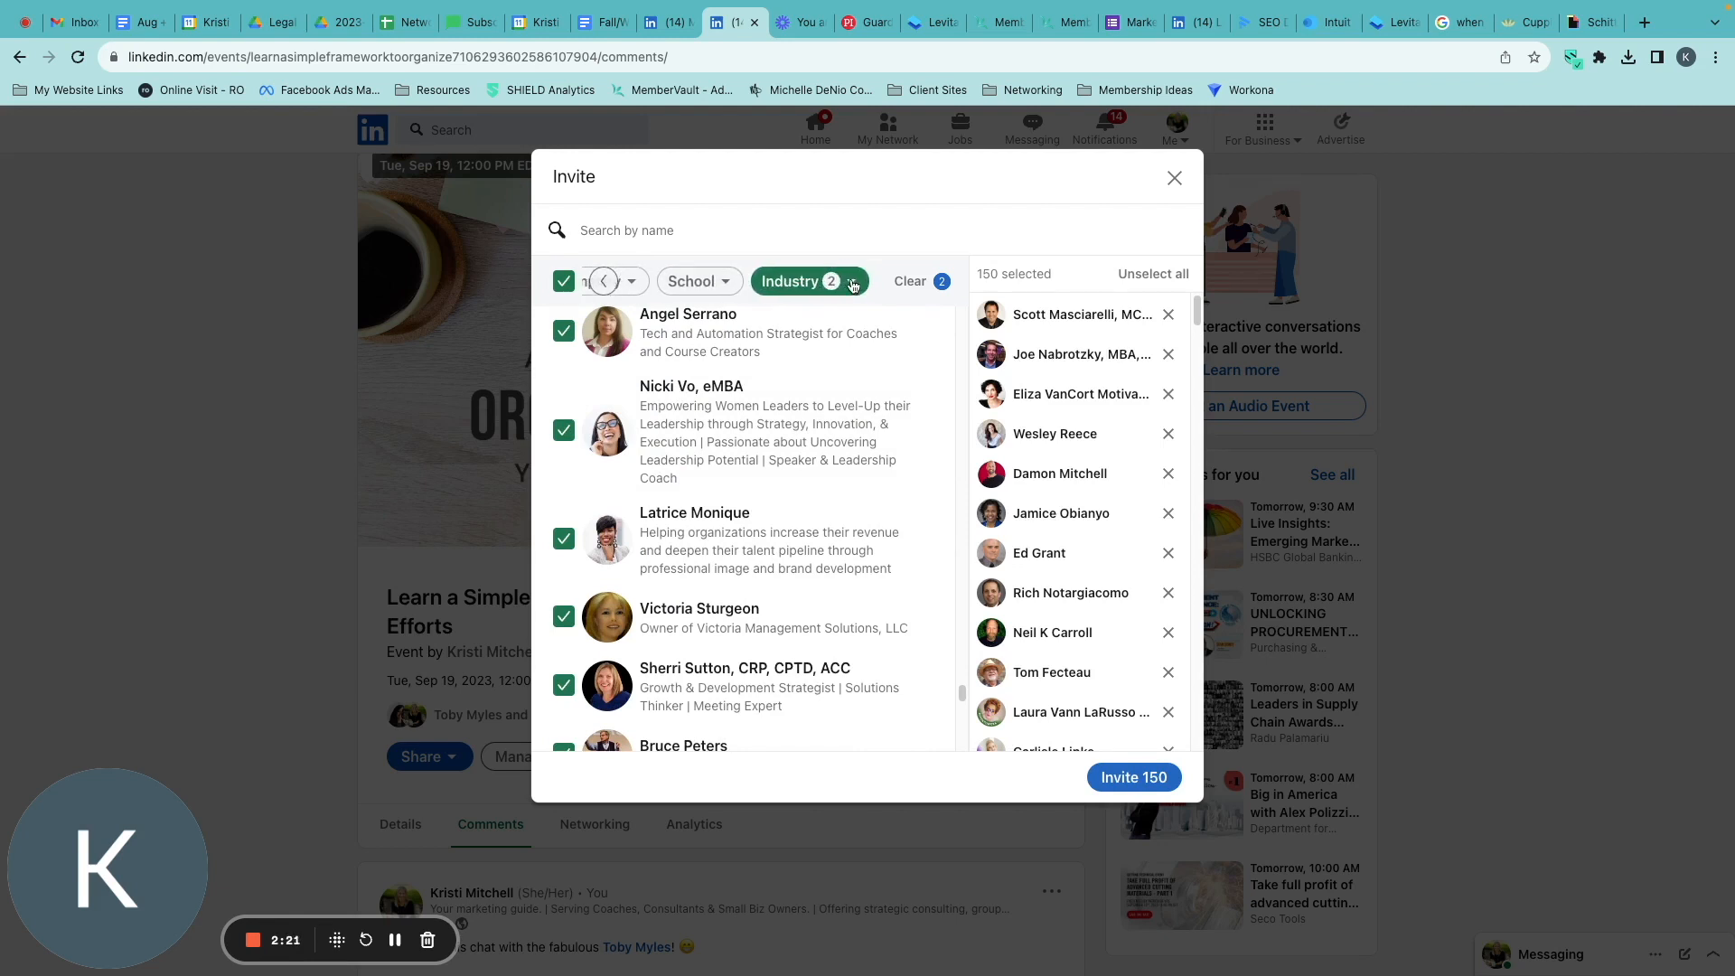
left_click(604, 282)
left_click(605, 282)
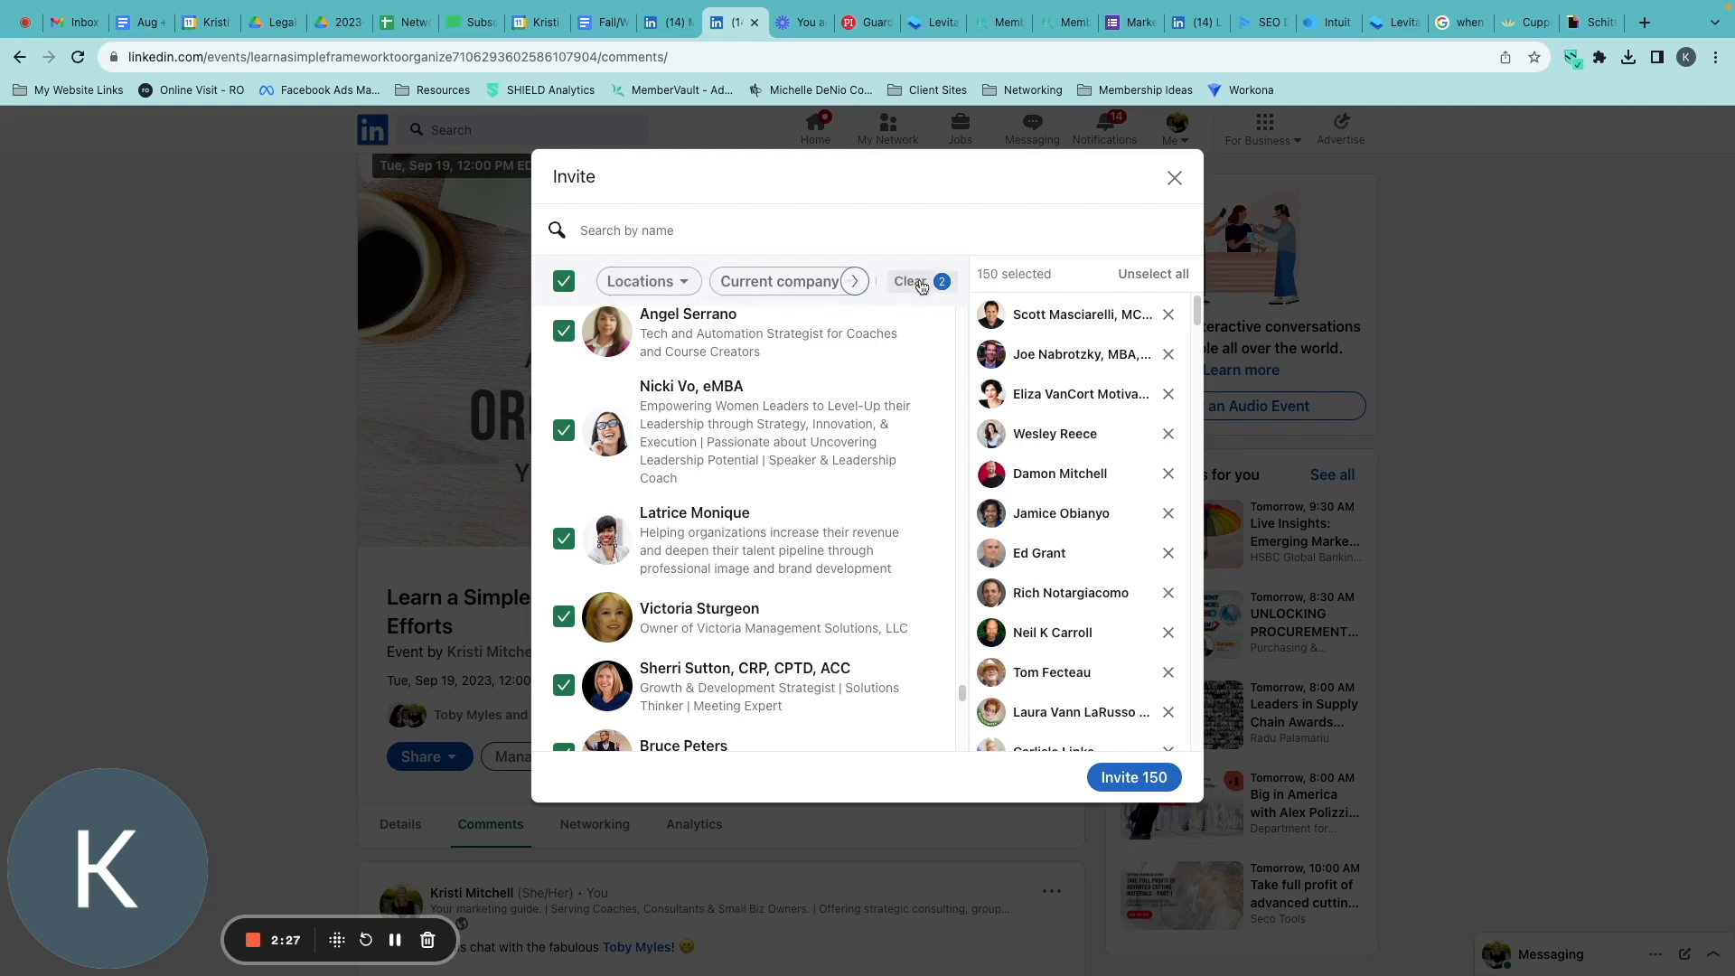
scroll(782, 609, "down", 15)
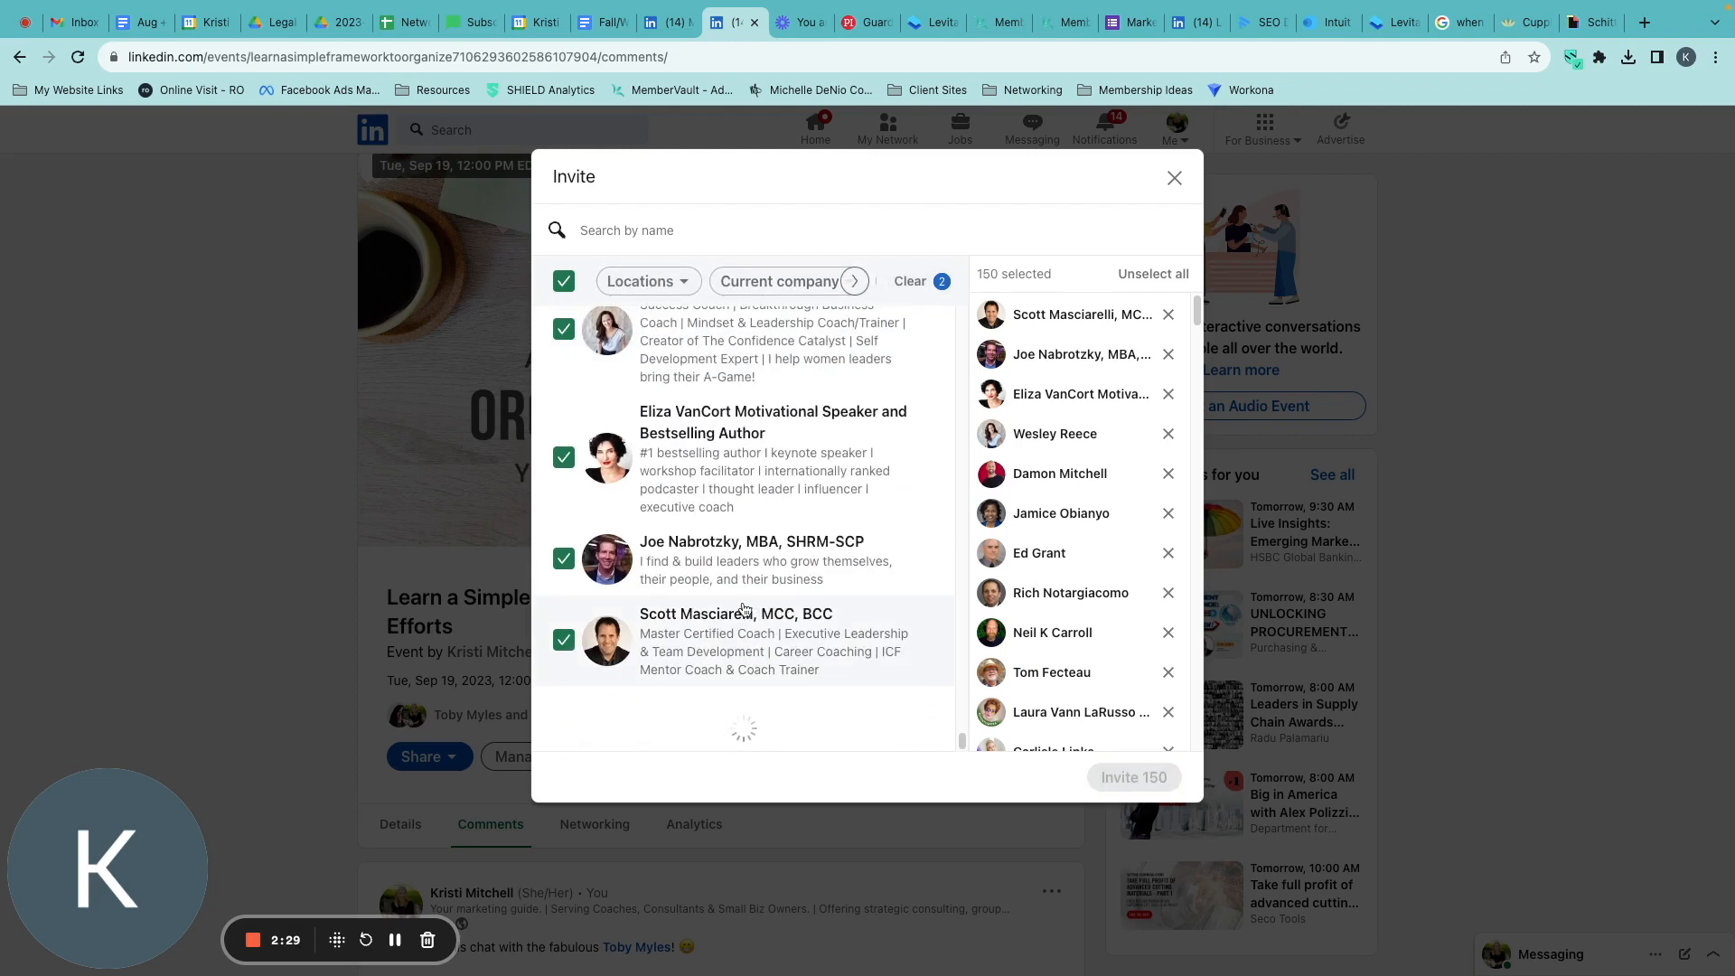
scroll(779, 618, "down", 3)
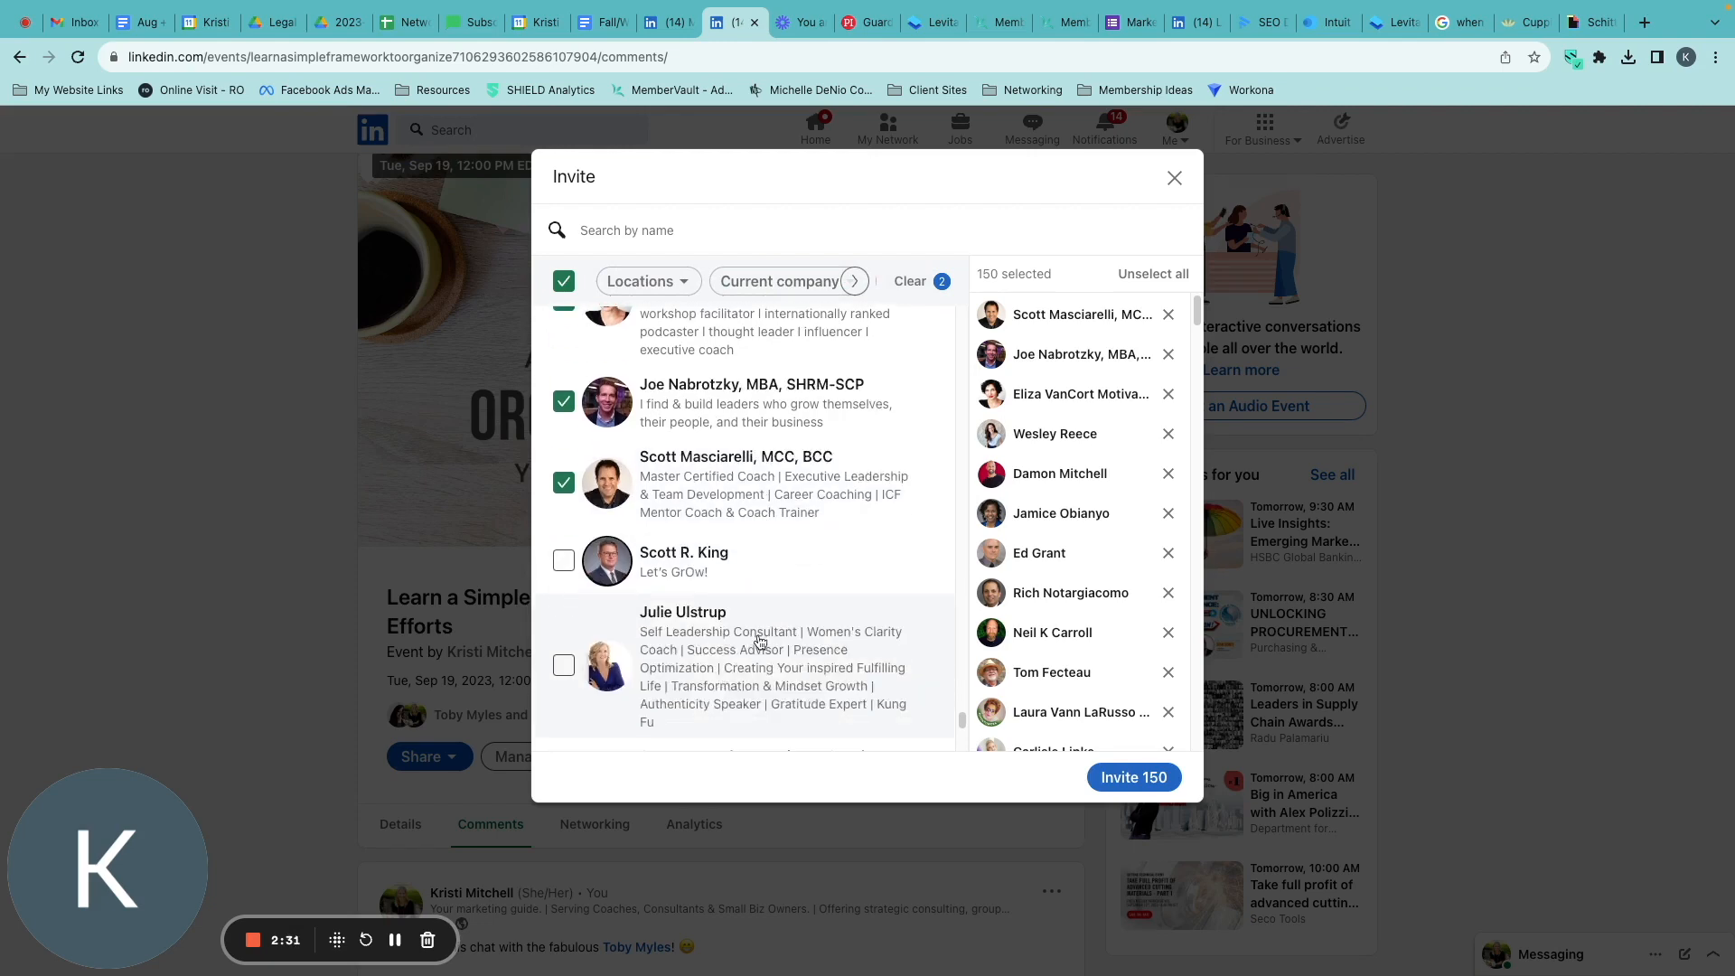
scroll(687, 705, "down", 5)
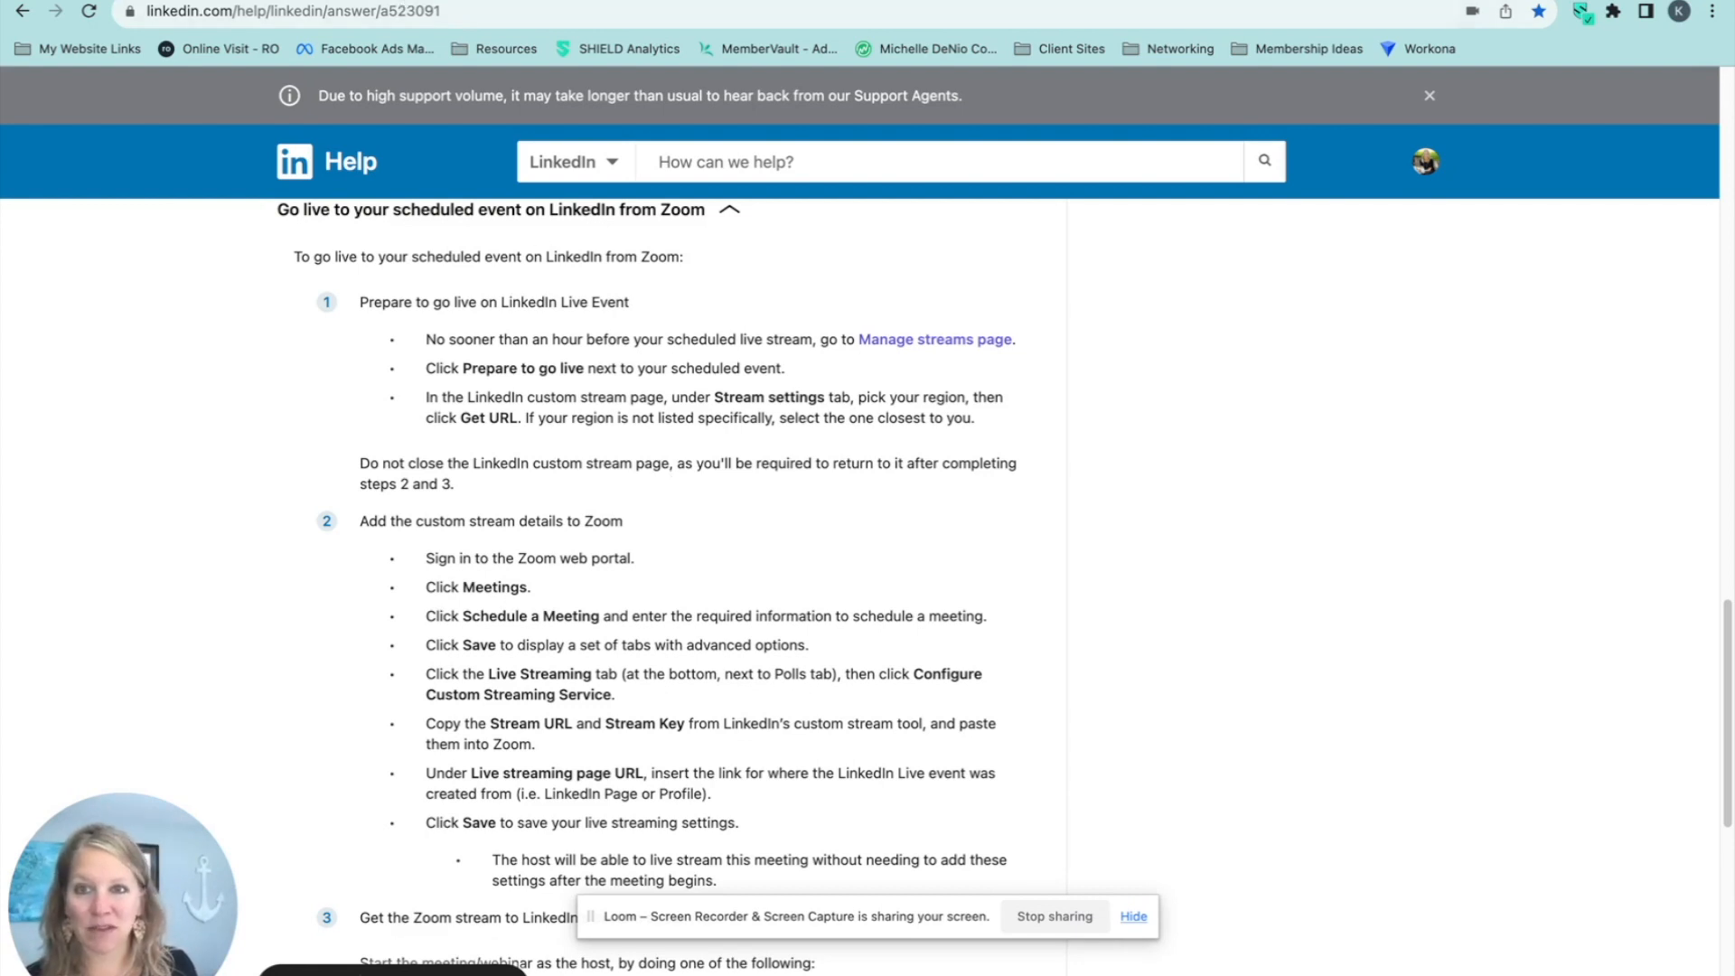
Go from the LinkedIn help article to Manage streams and prepare to go live for "Transform your Marketing Results with these Mindset Shifts".
left_click(361, 1)
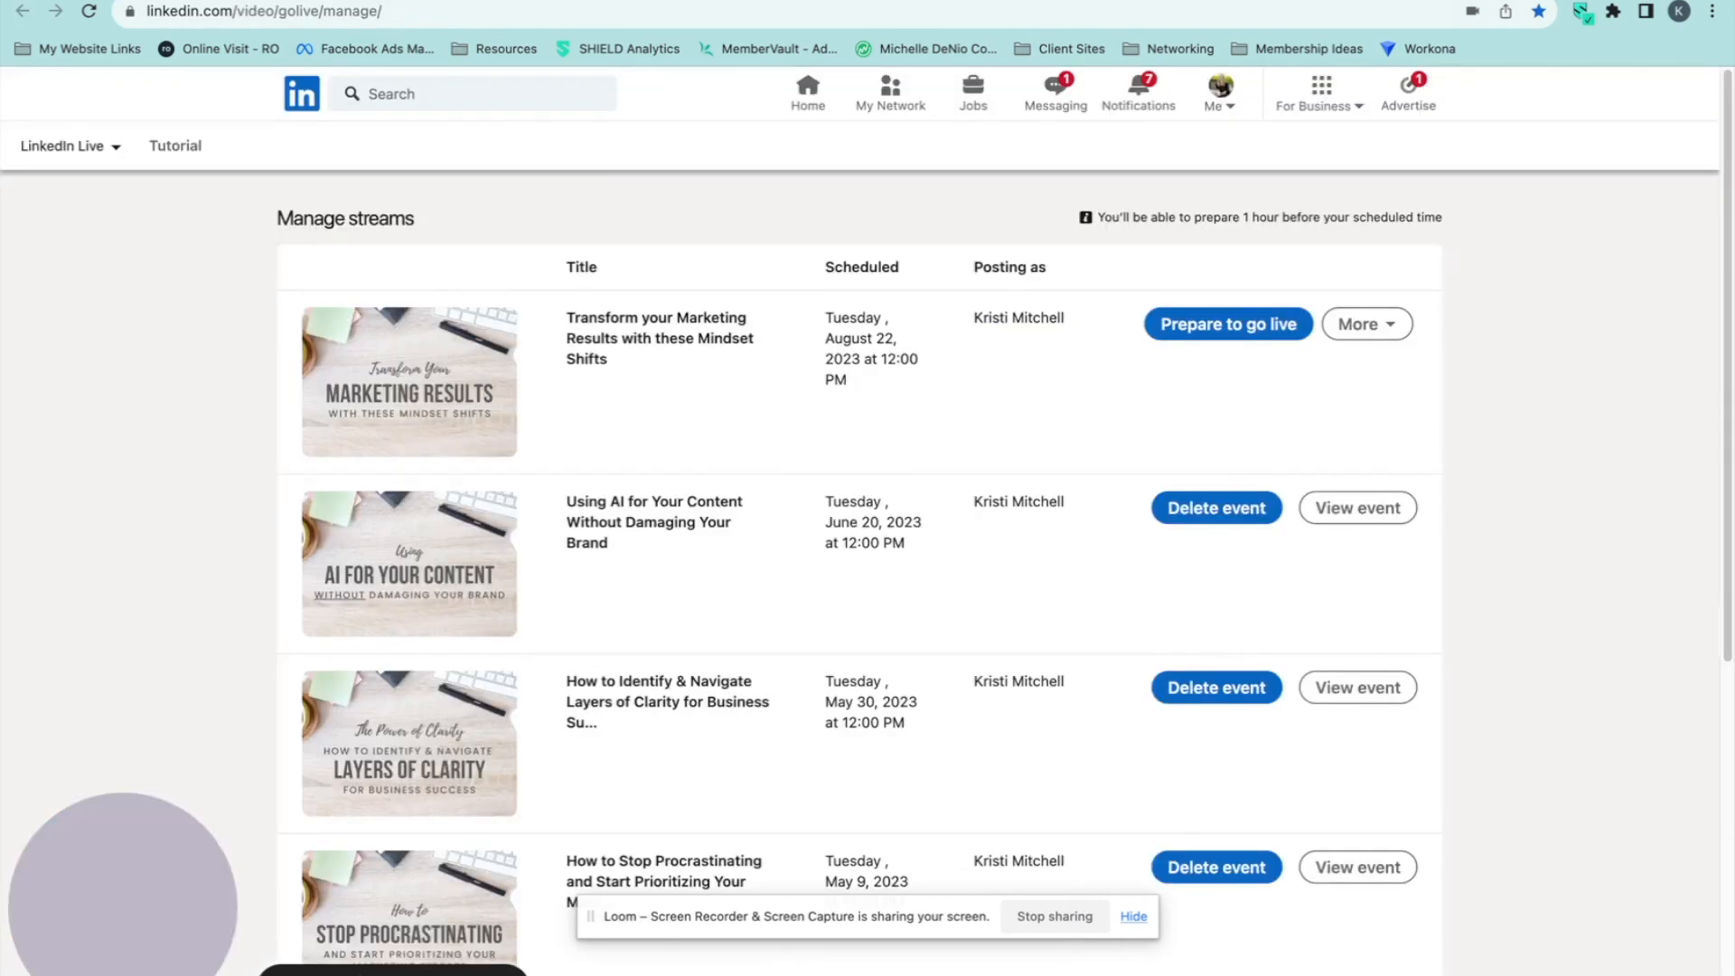
left_click(279, 0)
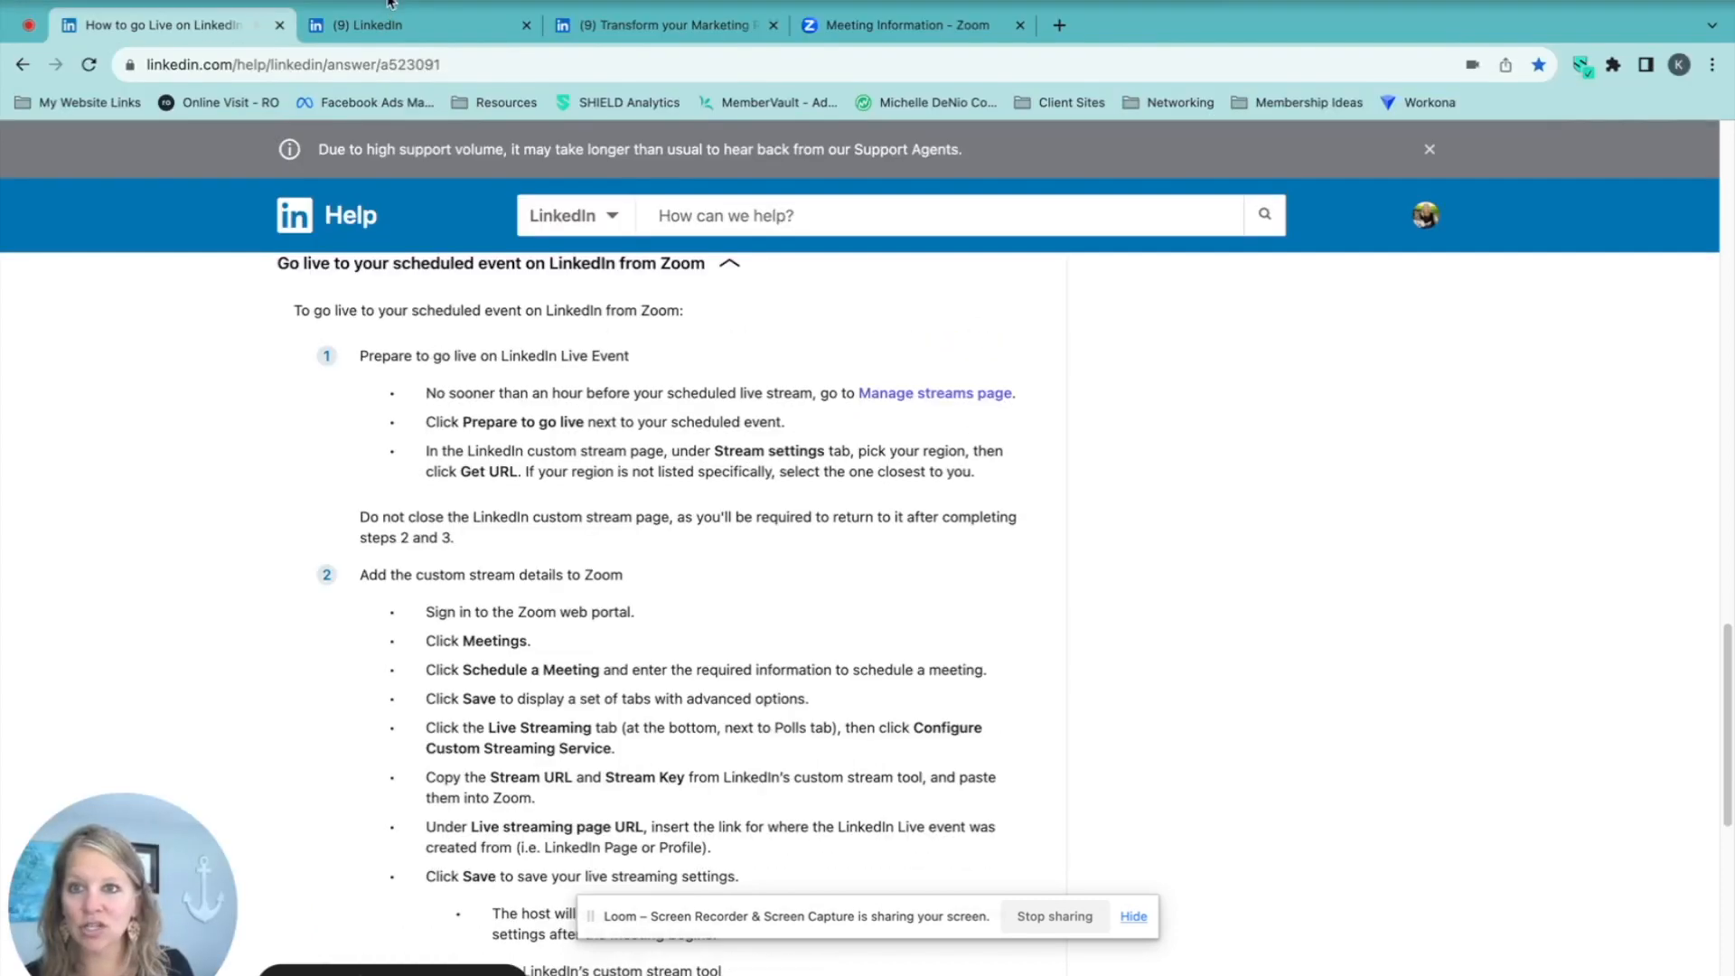
left_click(391, 2)
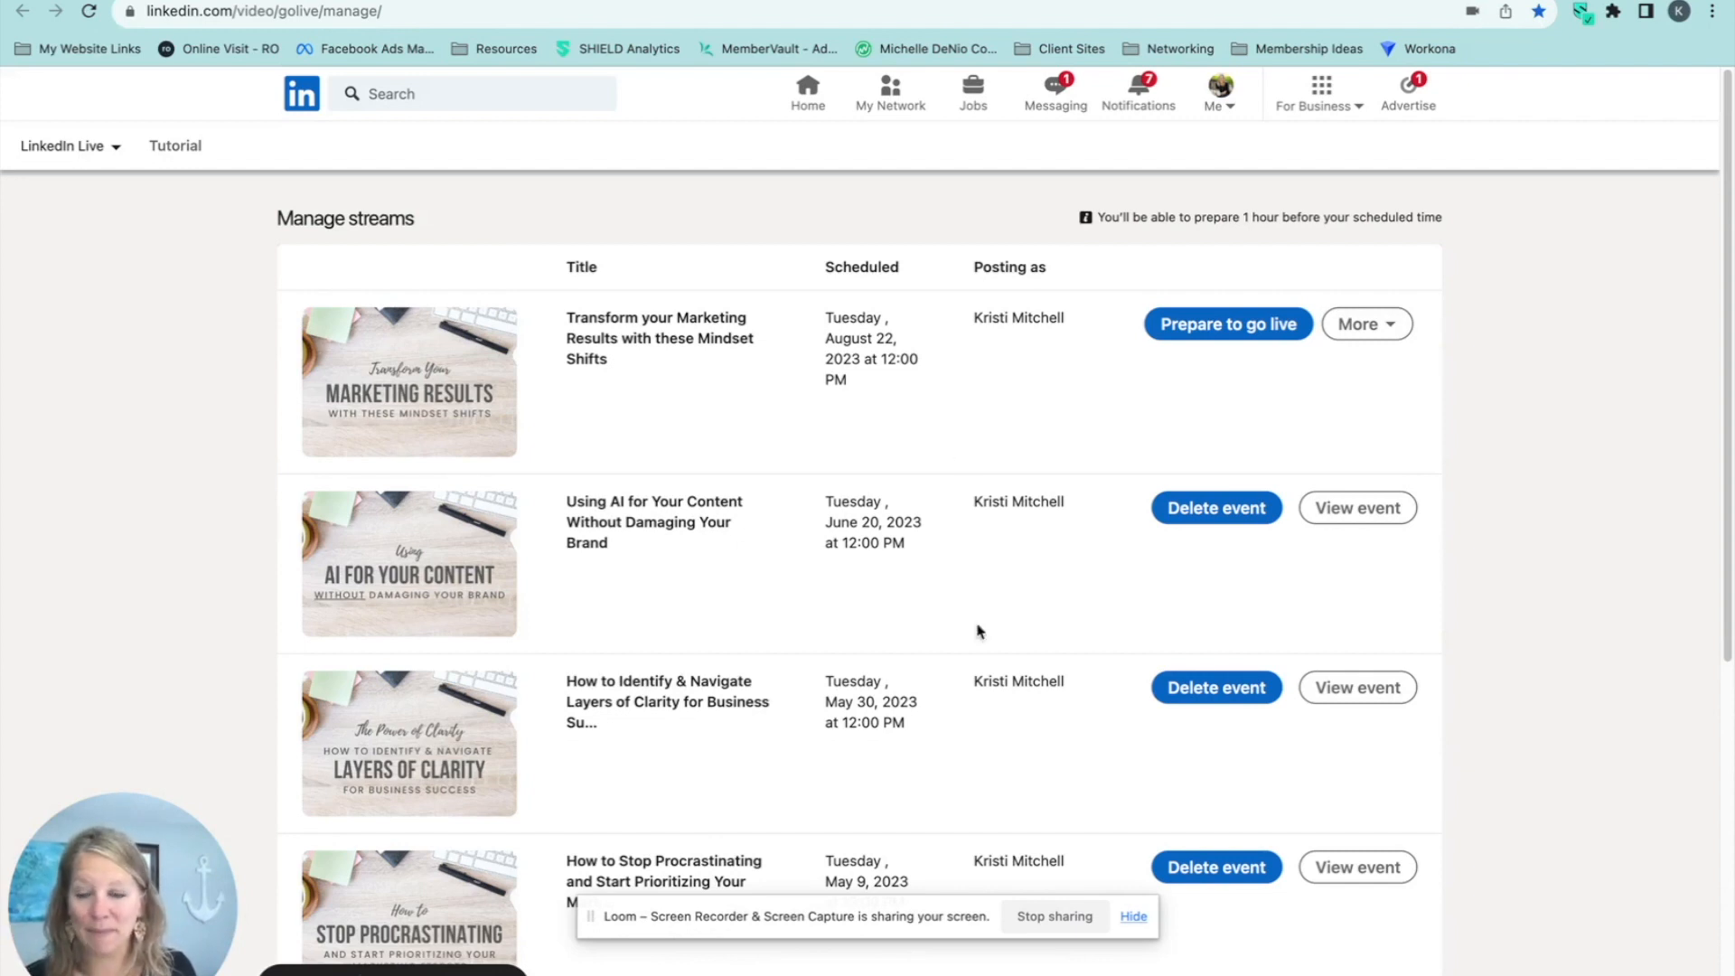
left_click(1229, 330)
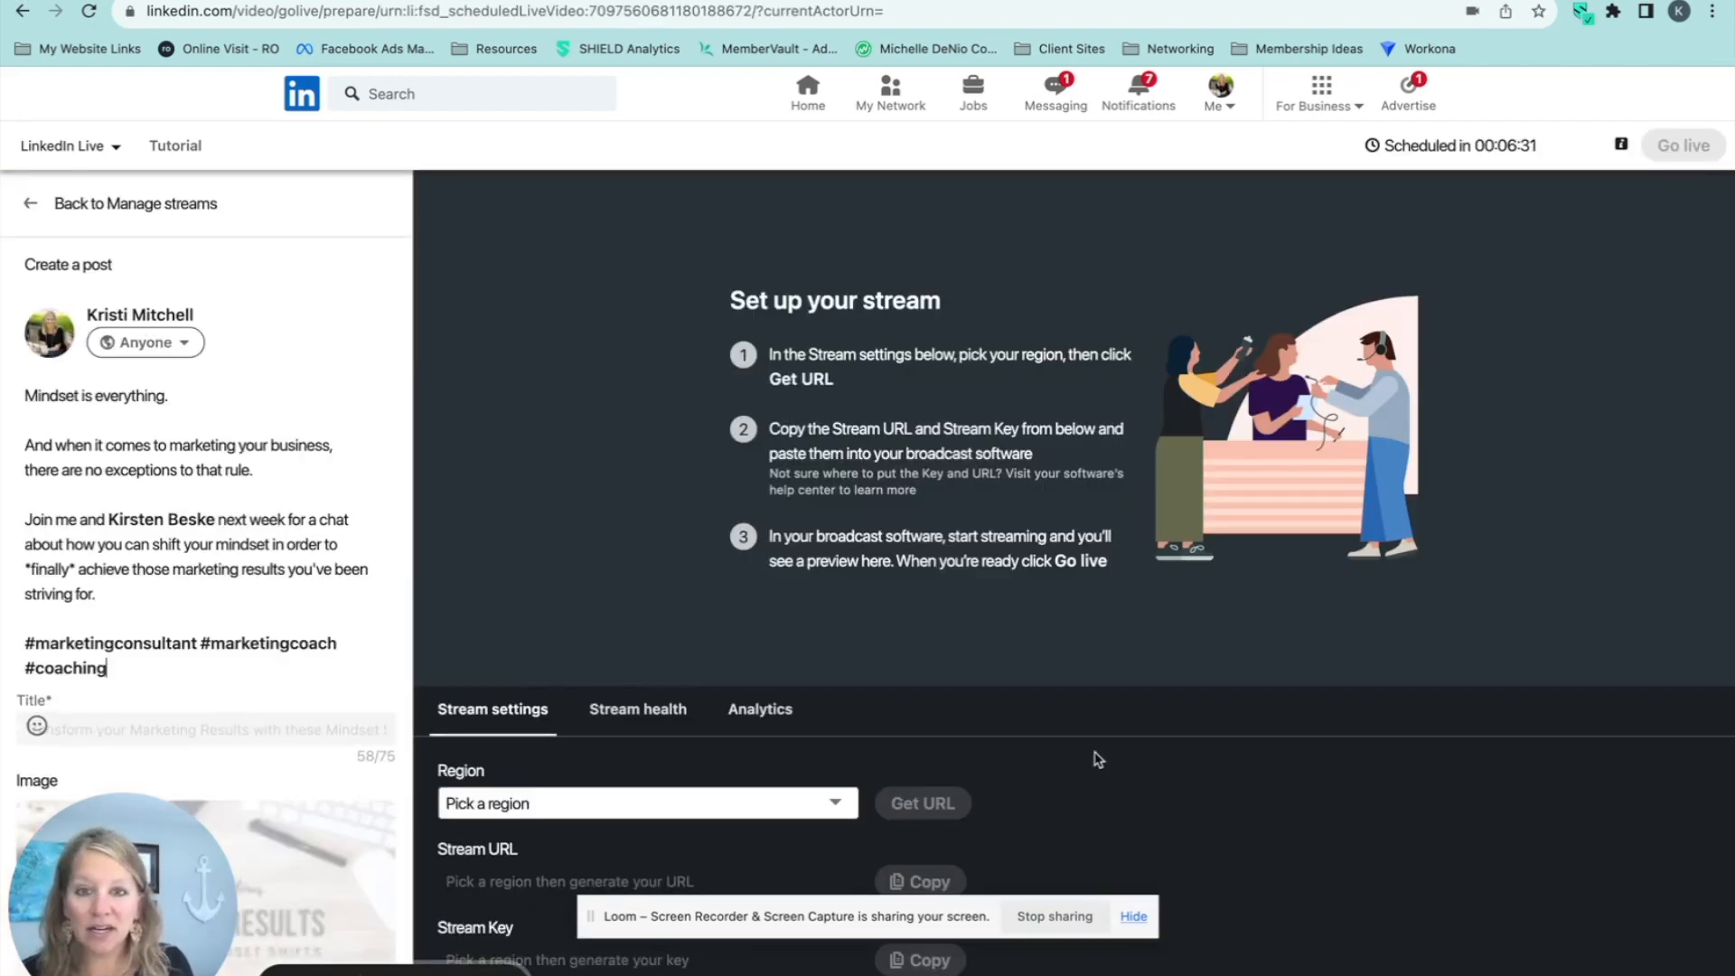
Set the stream region to US, Northeast and generate the Stream URL and Stream Key.
left_click(824, 803)
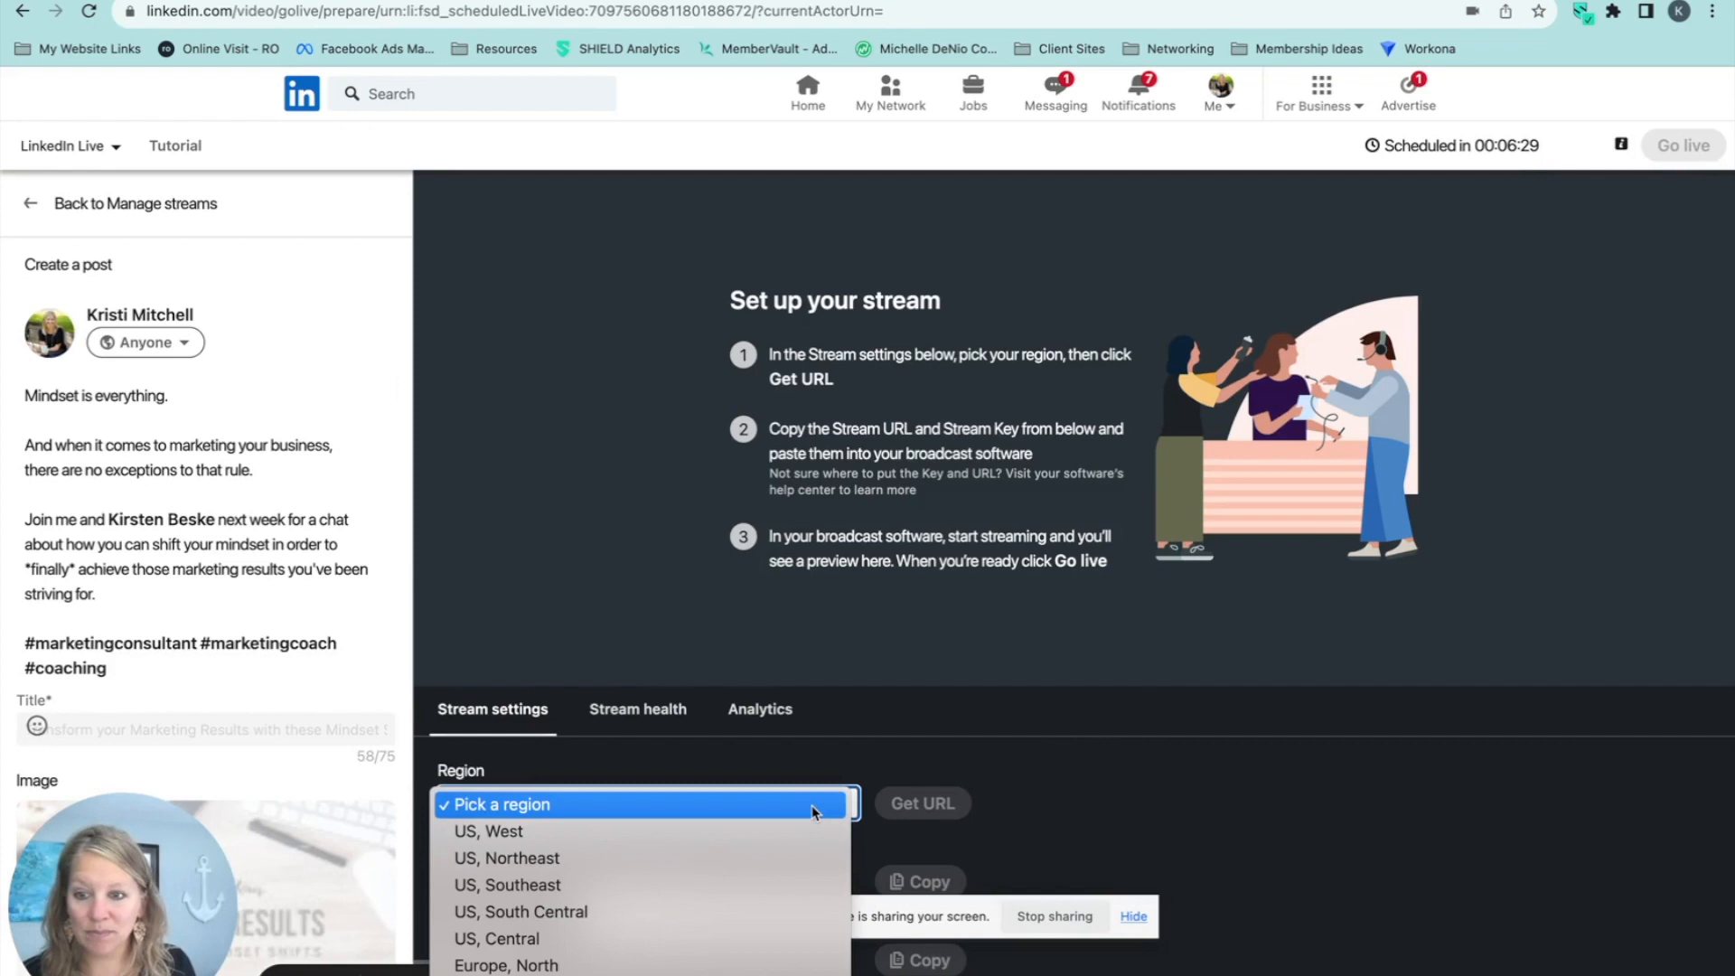
left_click(562, 863)
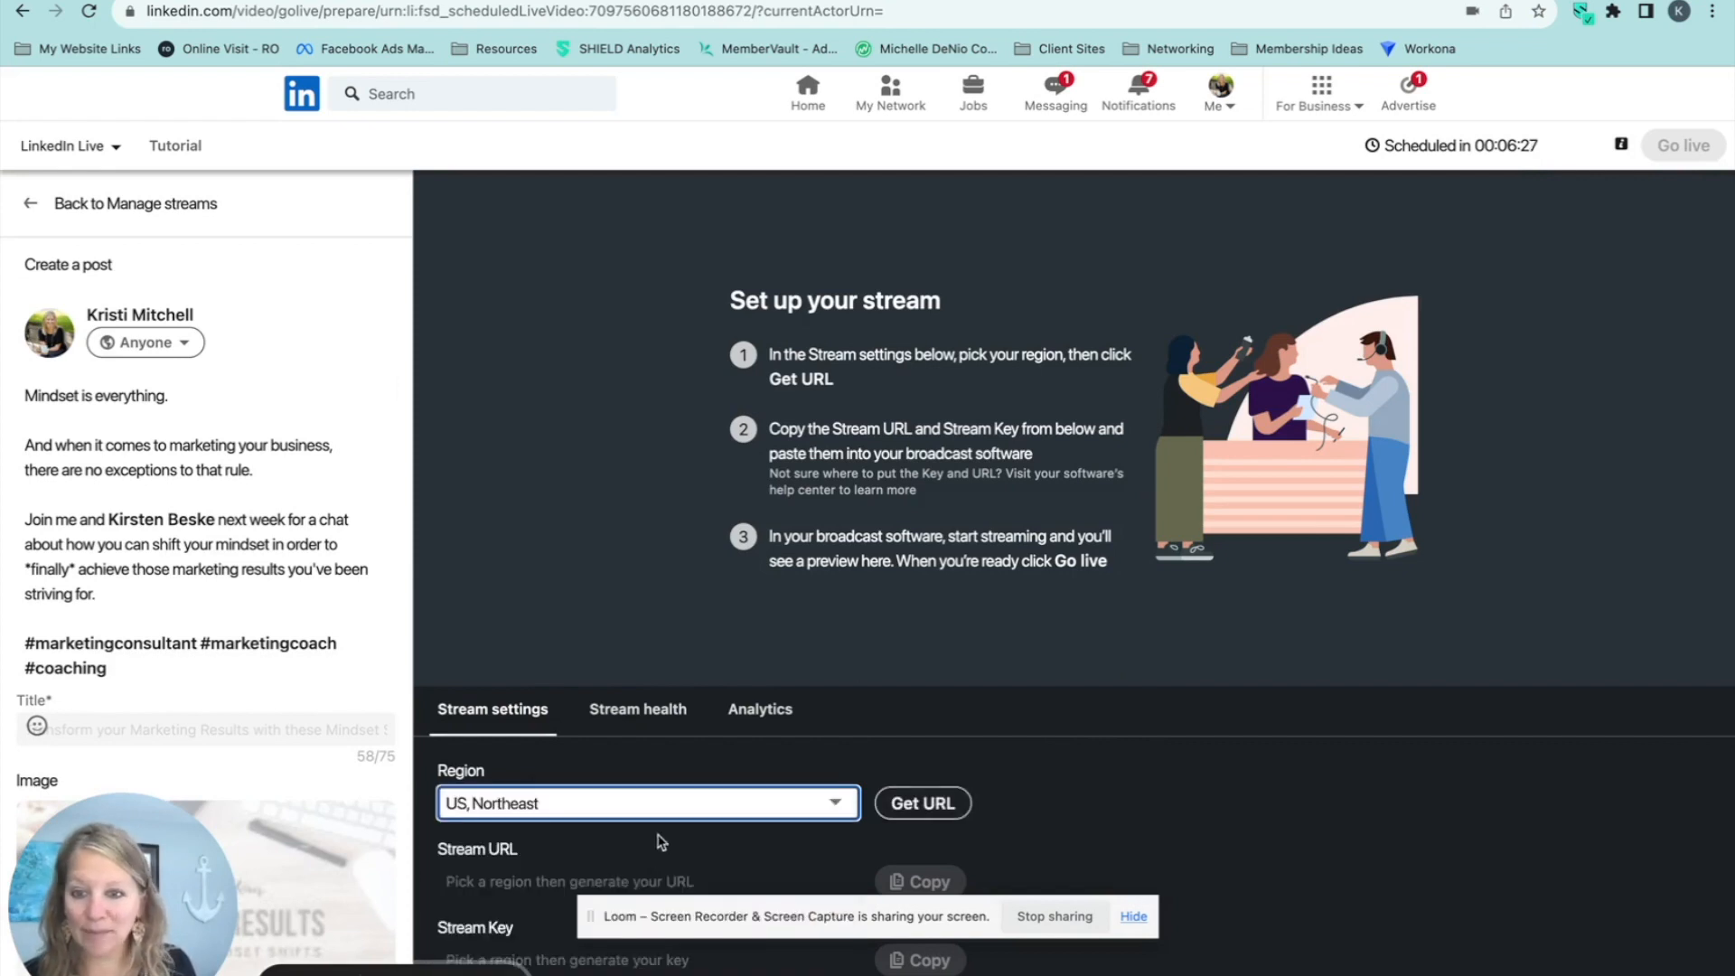
left_click(940, 808)
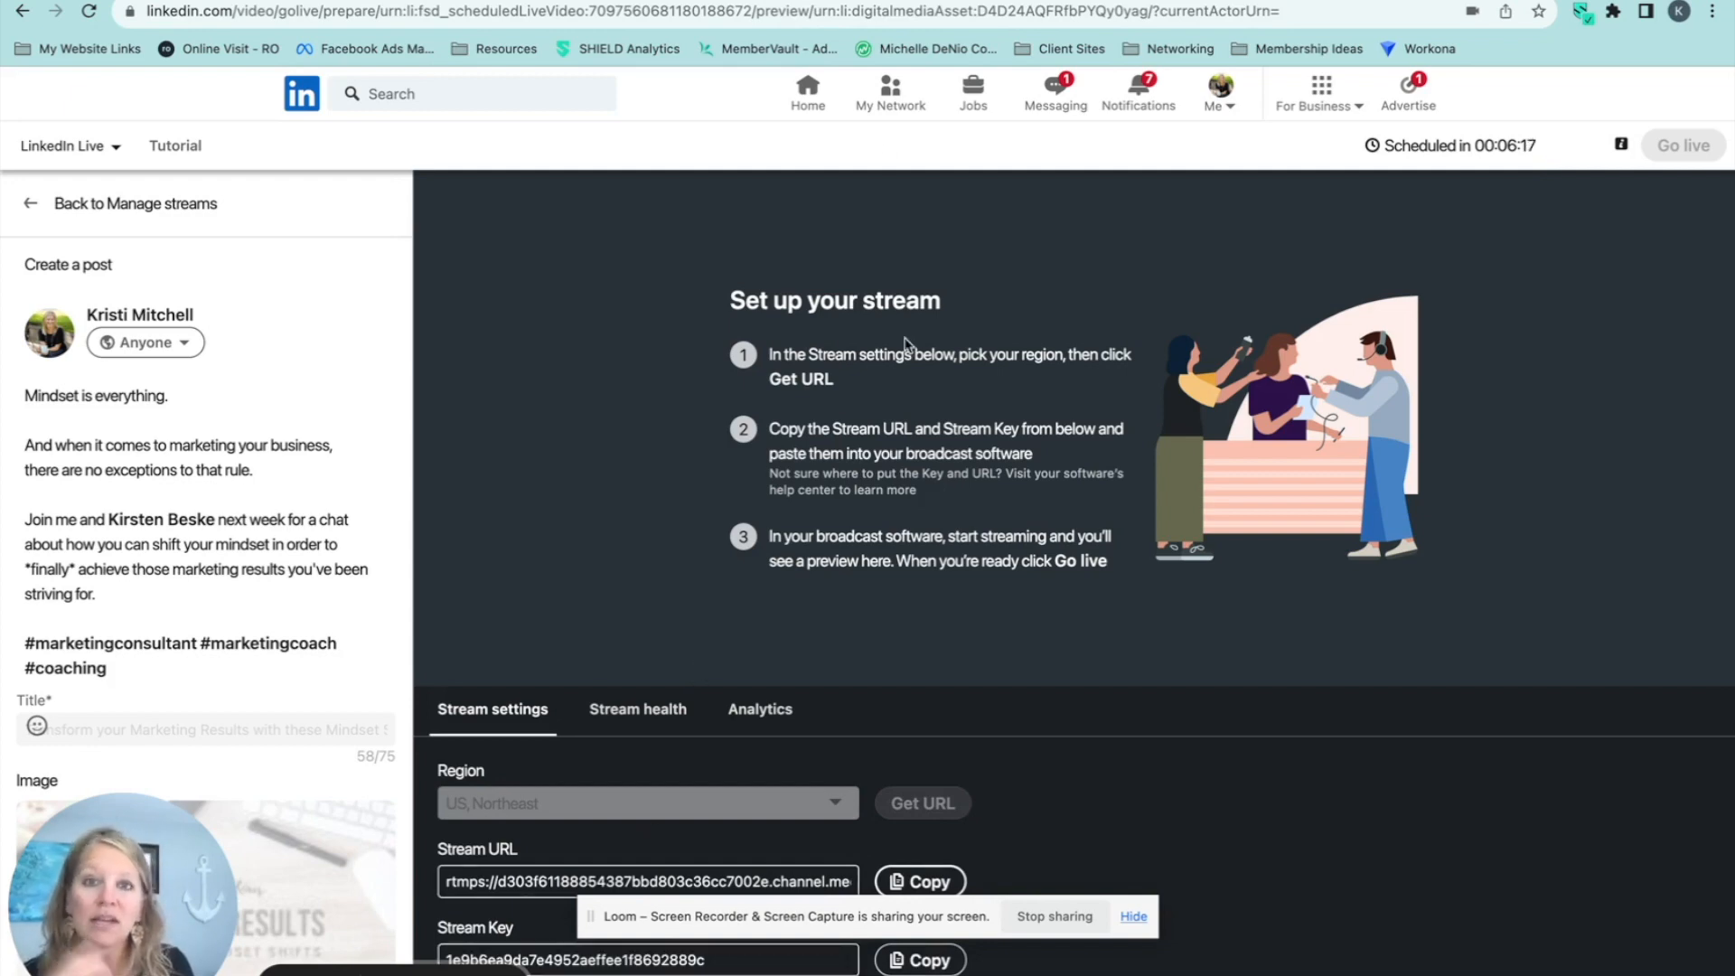
Copy the Stream URL from LinkedIn's stream settings into the Stream URL of Zoom's custom streaming service configuration.
left_click(863, 1)
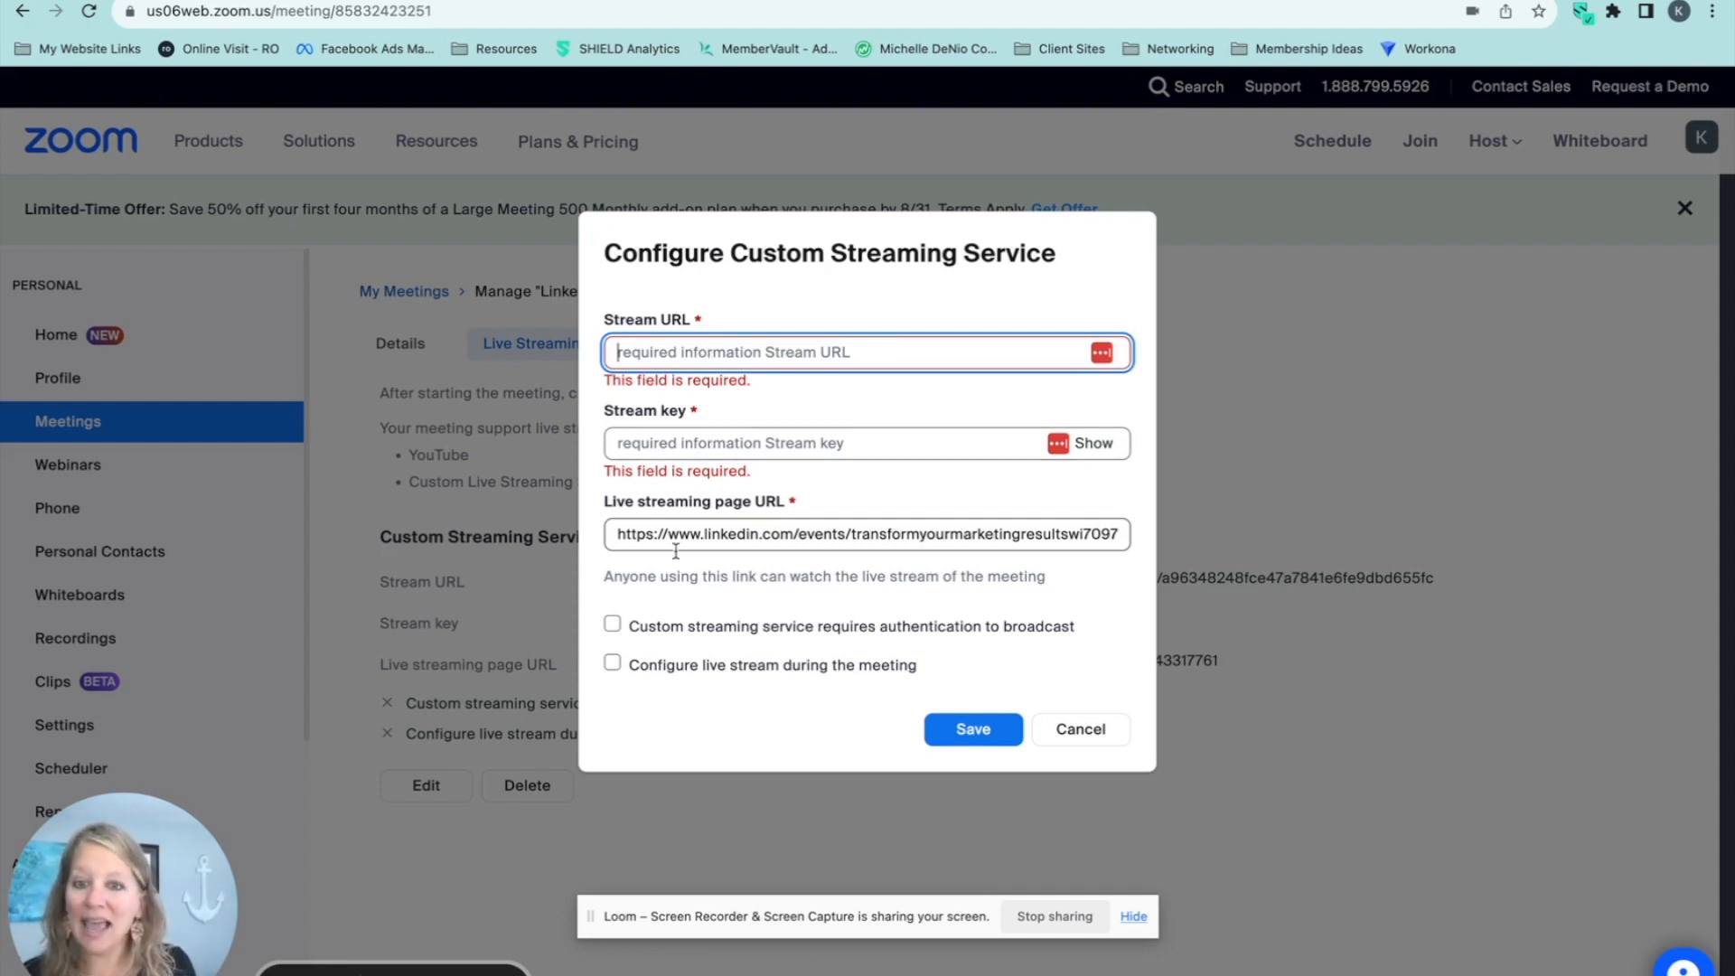
key("ctrl+Tab")
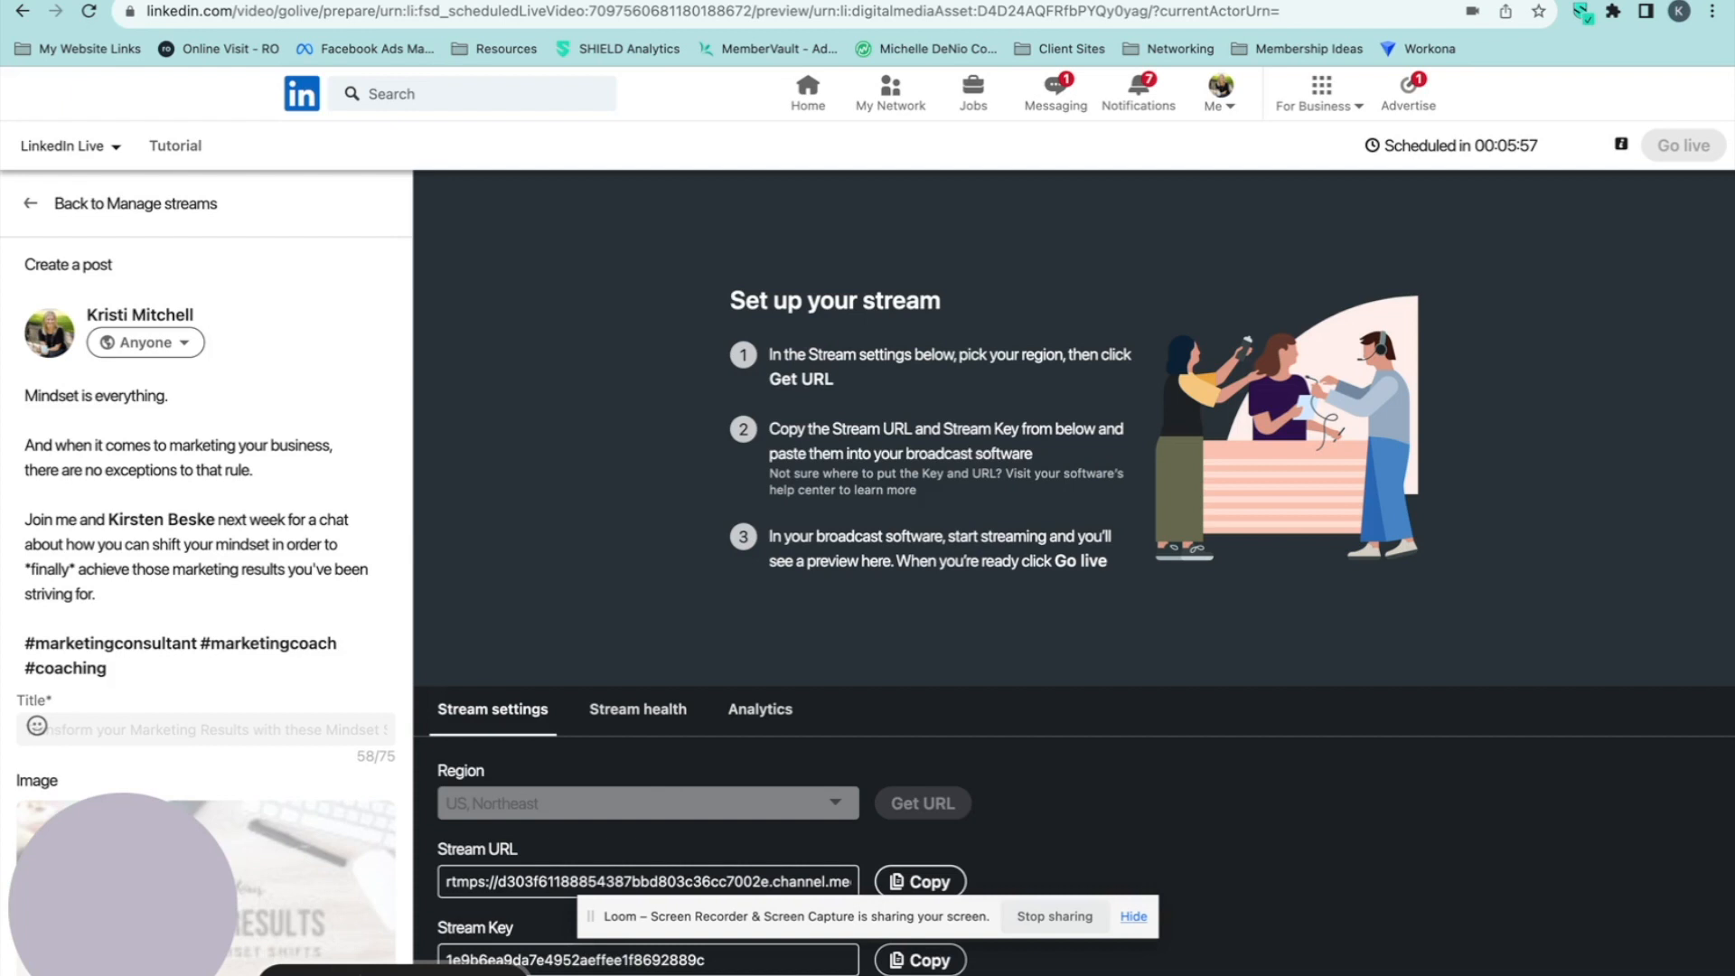
left_click(938, 883)
key("ctrl+shift+Tab")
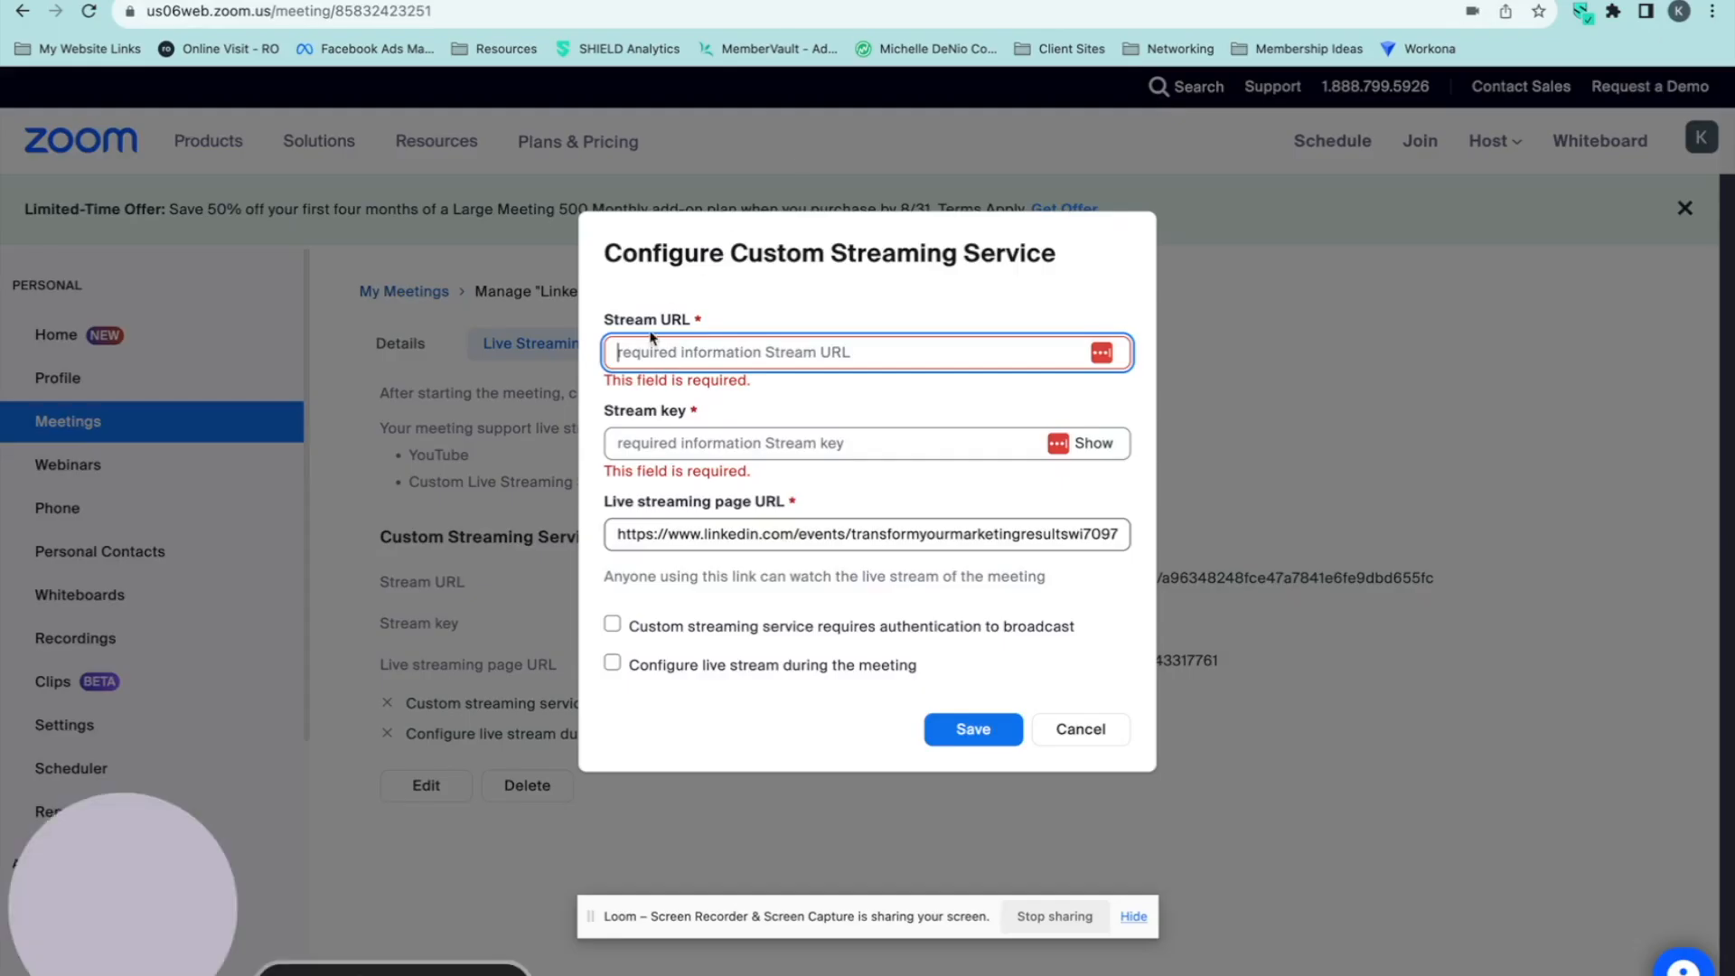
key("ctrl+v")
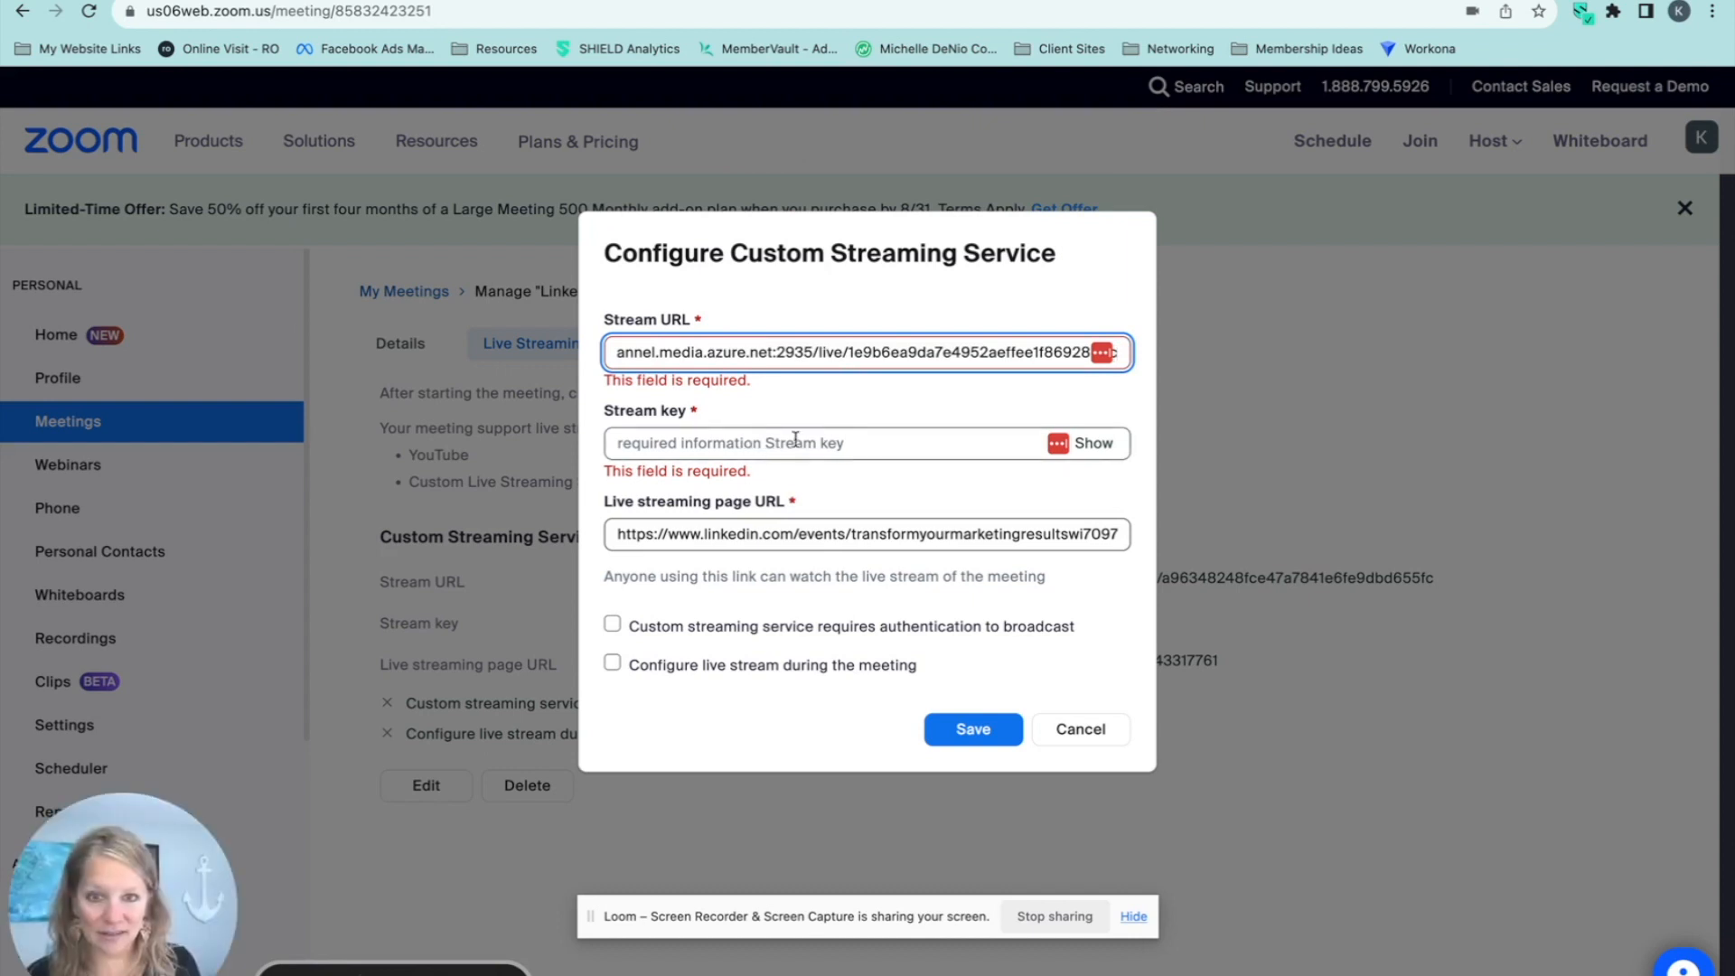
Copy the Stream Key from LinkedIn's stream settings into the Stream key of Zoom's custom streaming service configuration.
left_click(775, 443)
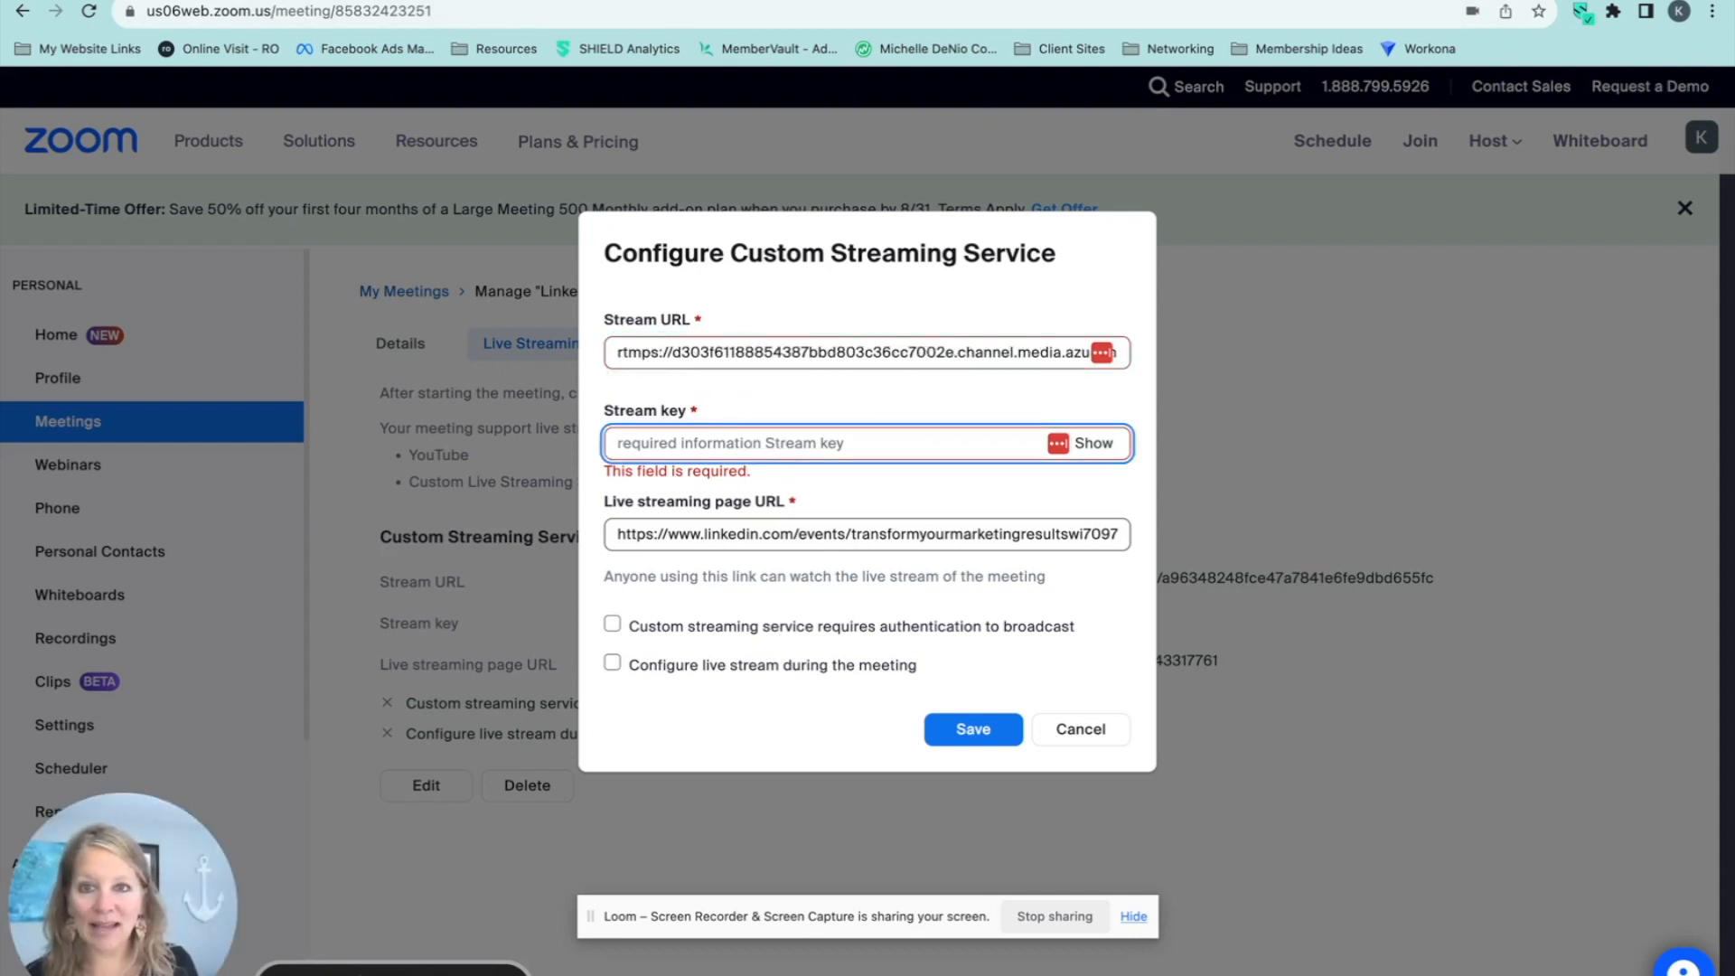
key("ctrl+Tab")
left_click(937, 961)
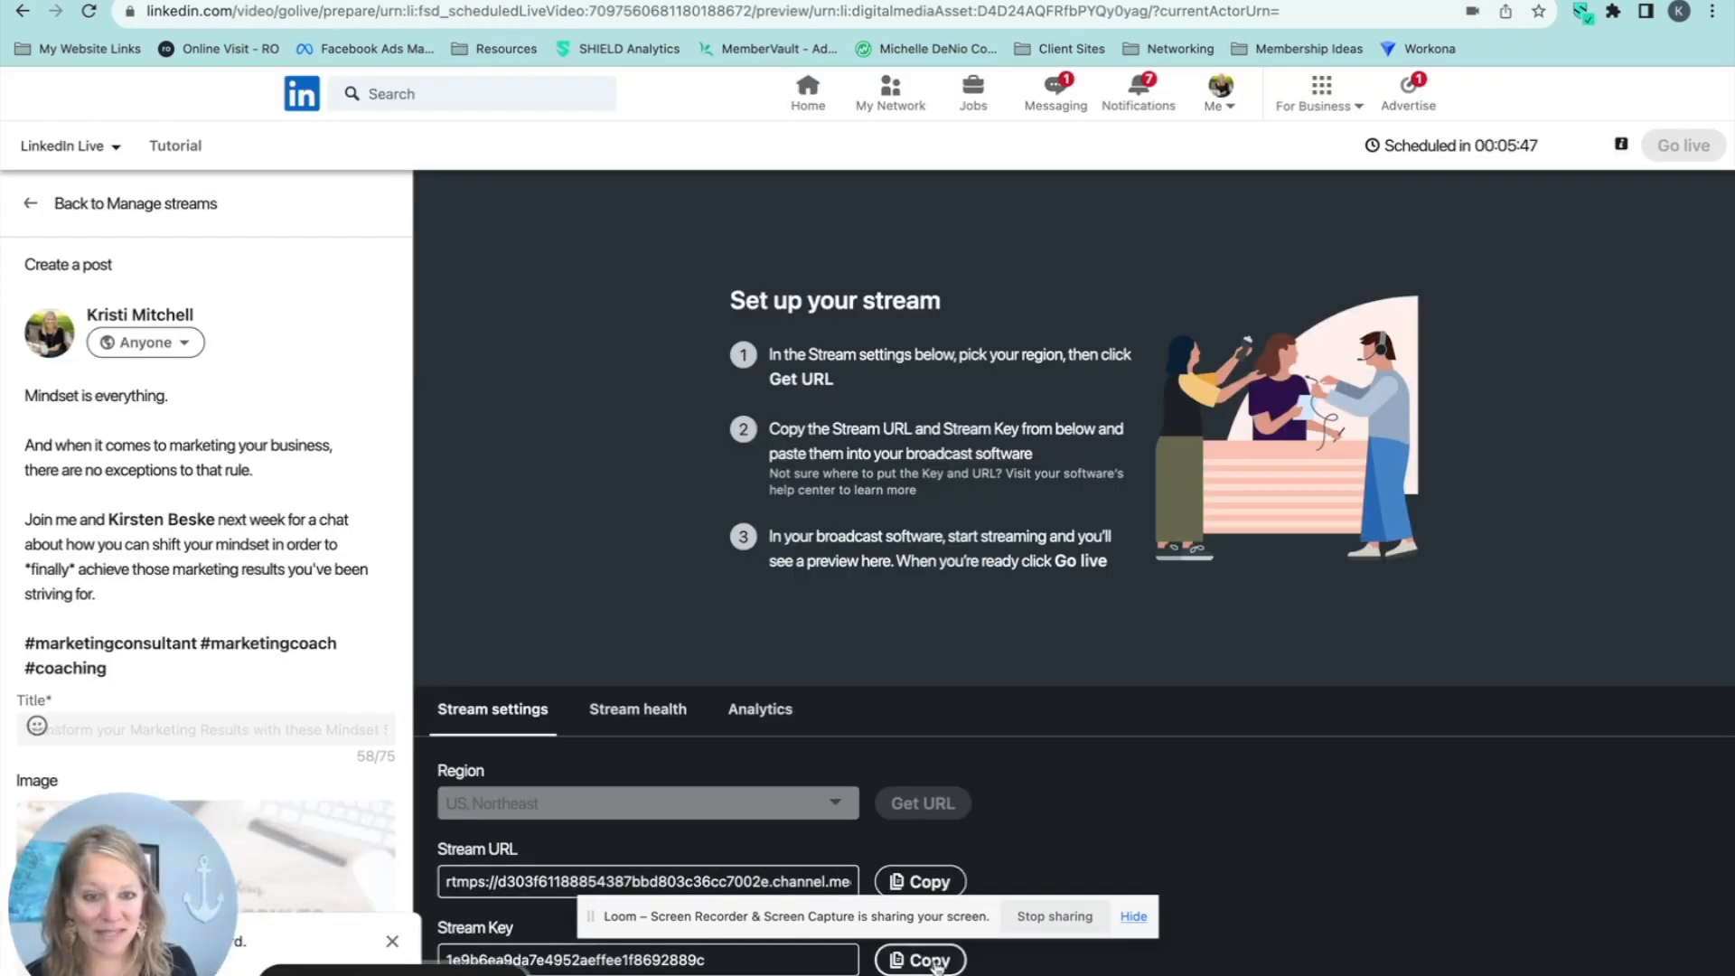
key("ctrl+shift+Tab")
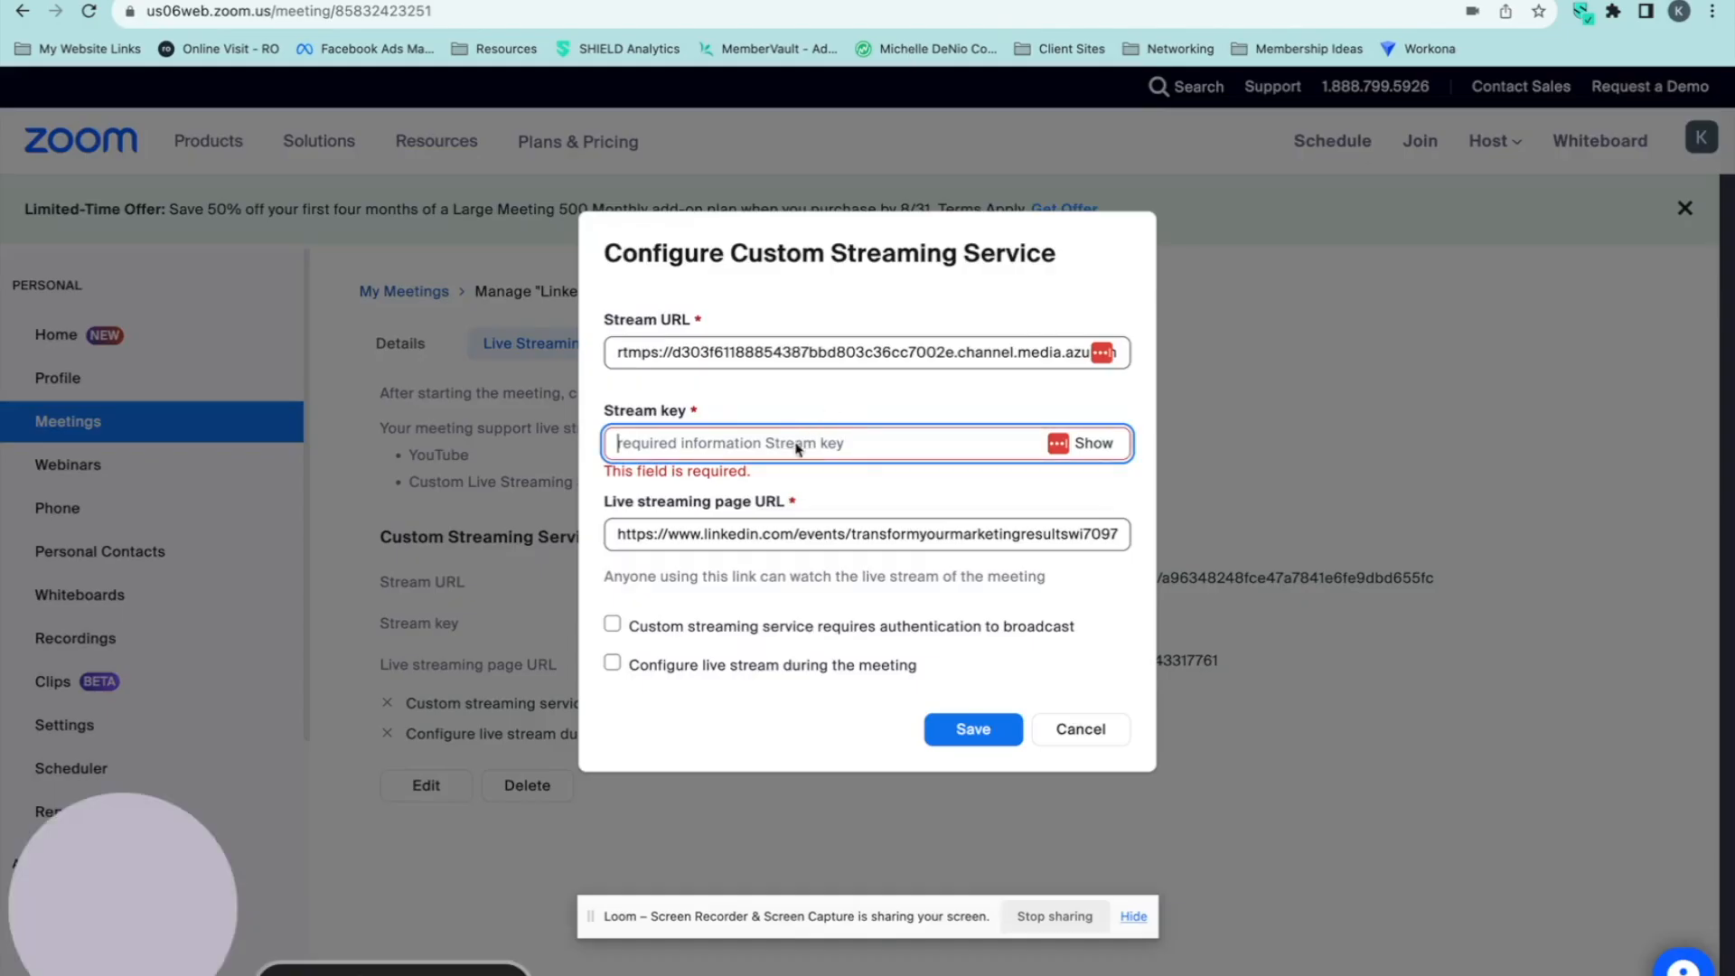
key("ctrl+v")
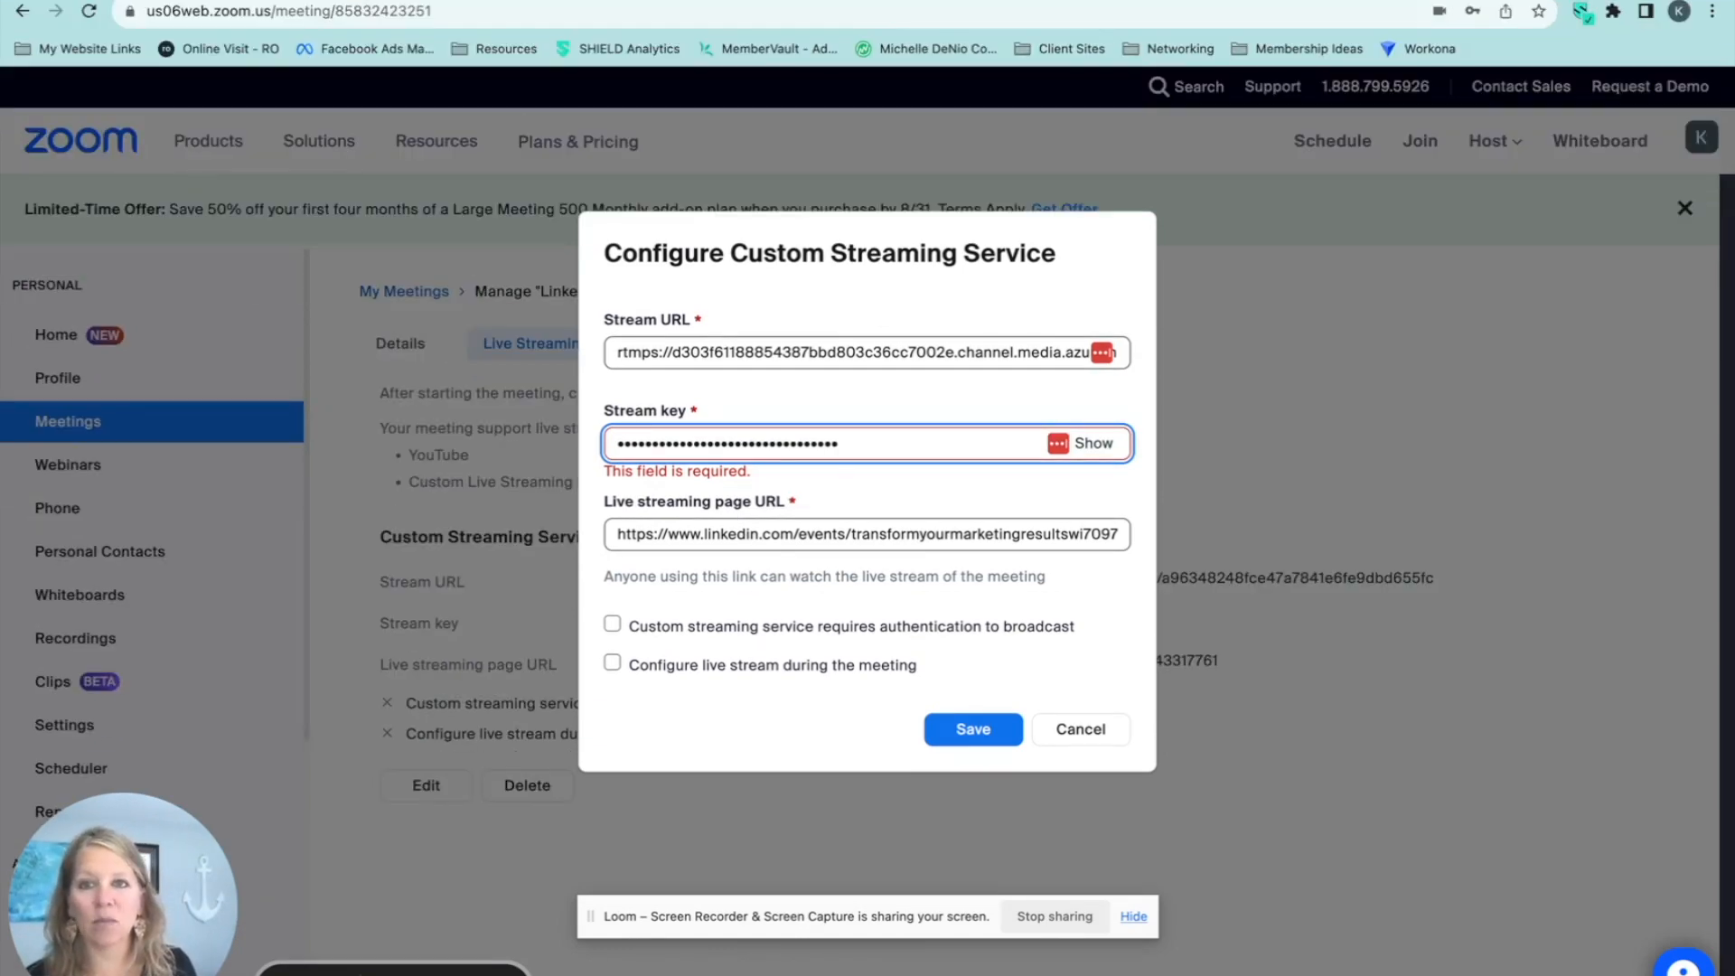
Copy the LinkedIn event page's URL without the trailing /comments/ and return to Zoom's Live streaming page URL field.
key("ctrl+Tab")
left_click(365, 13)
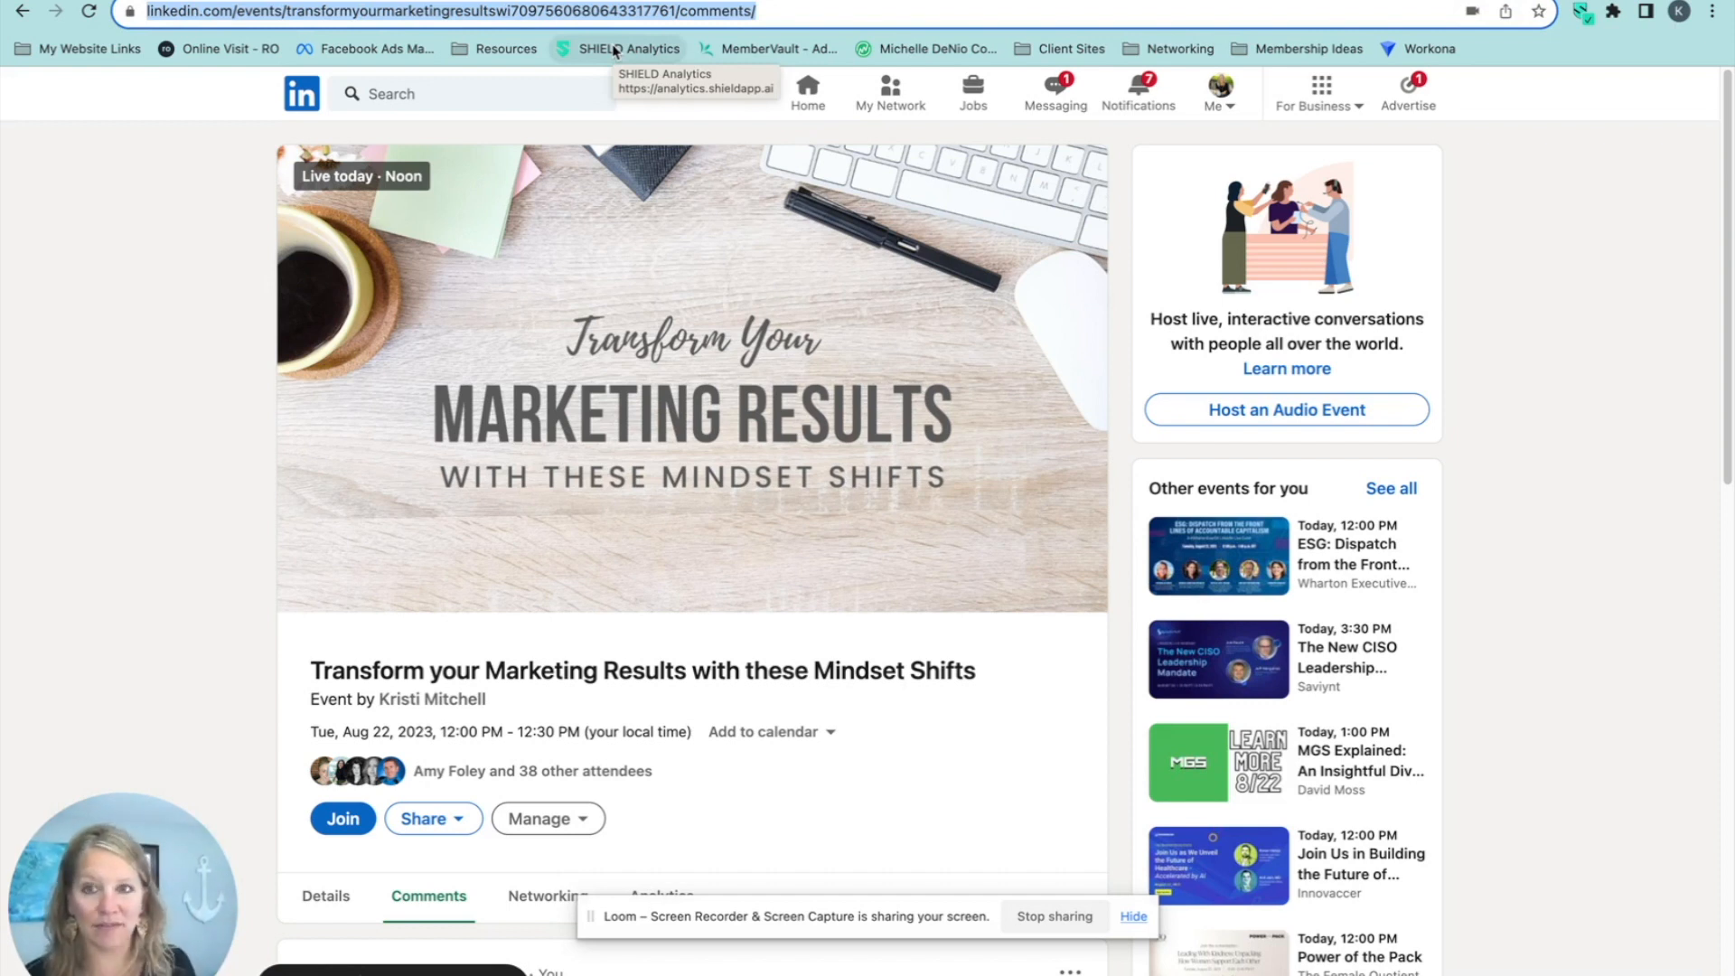
left_click(647, 13)
left_click_drag(762, 11, 303, 2)
right_click(225, 7)
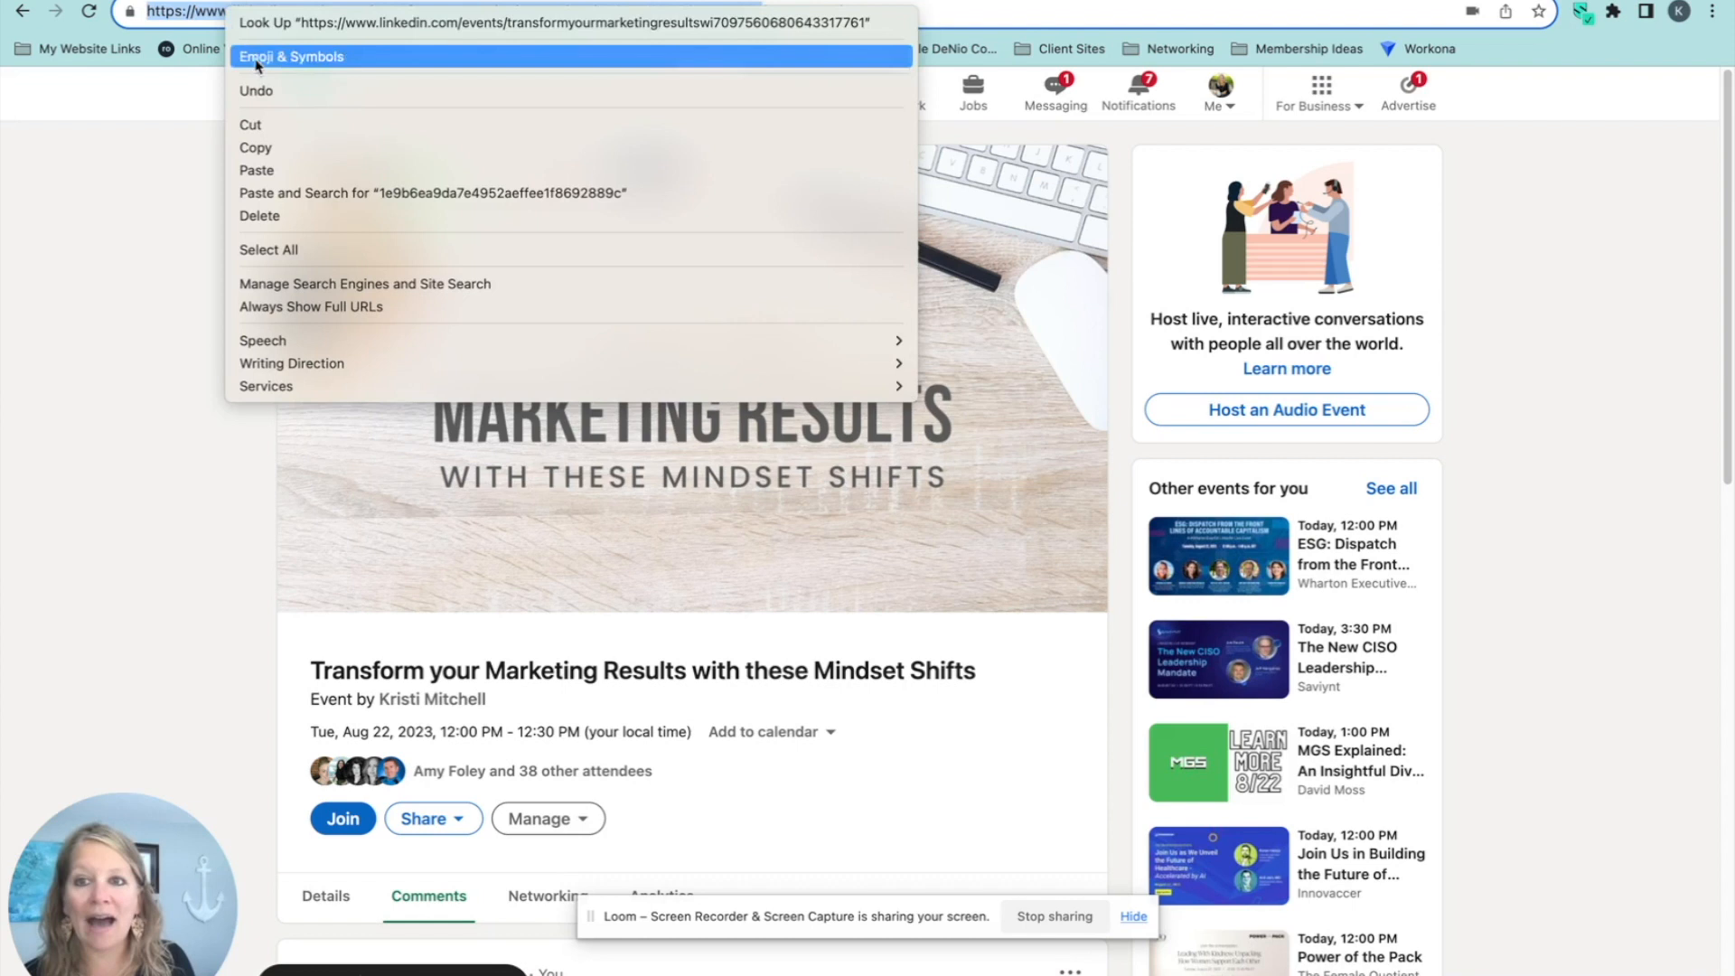
left_click(281, 147)
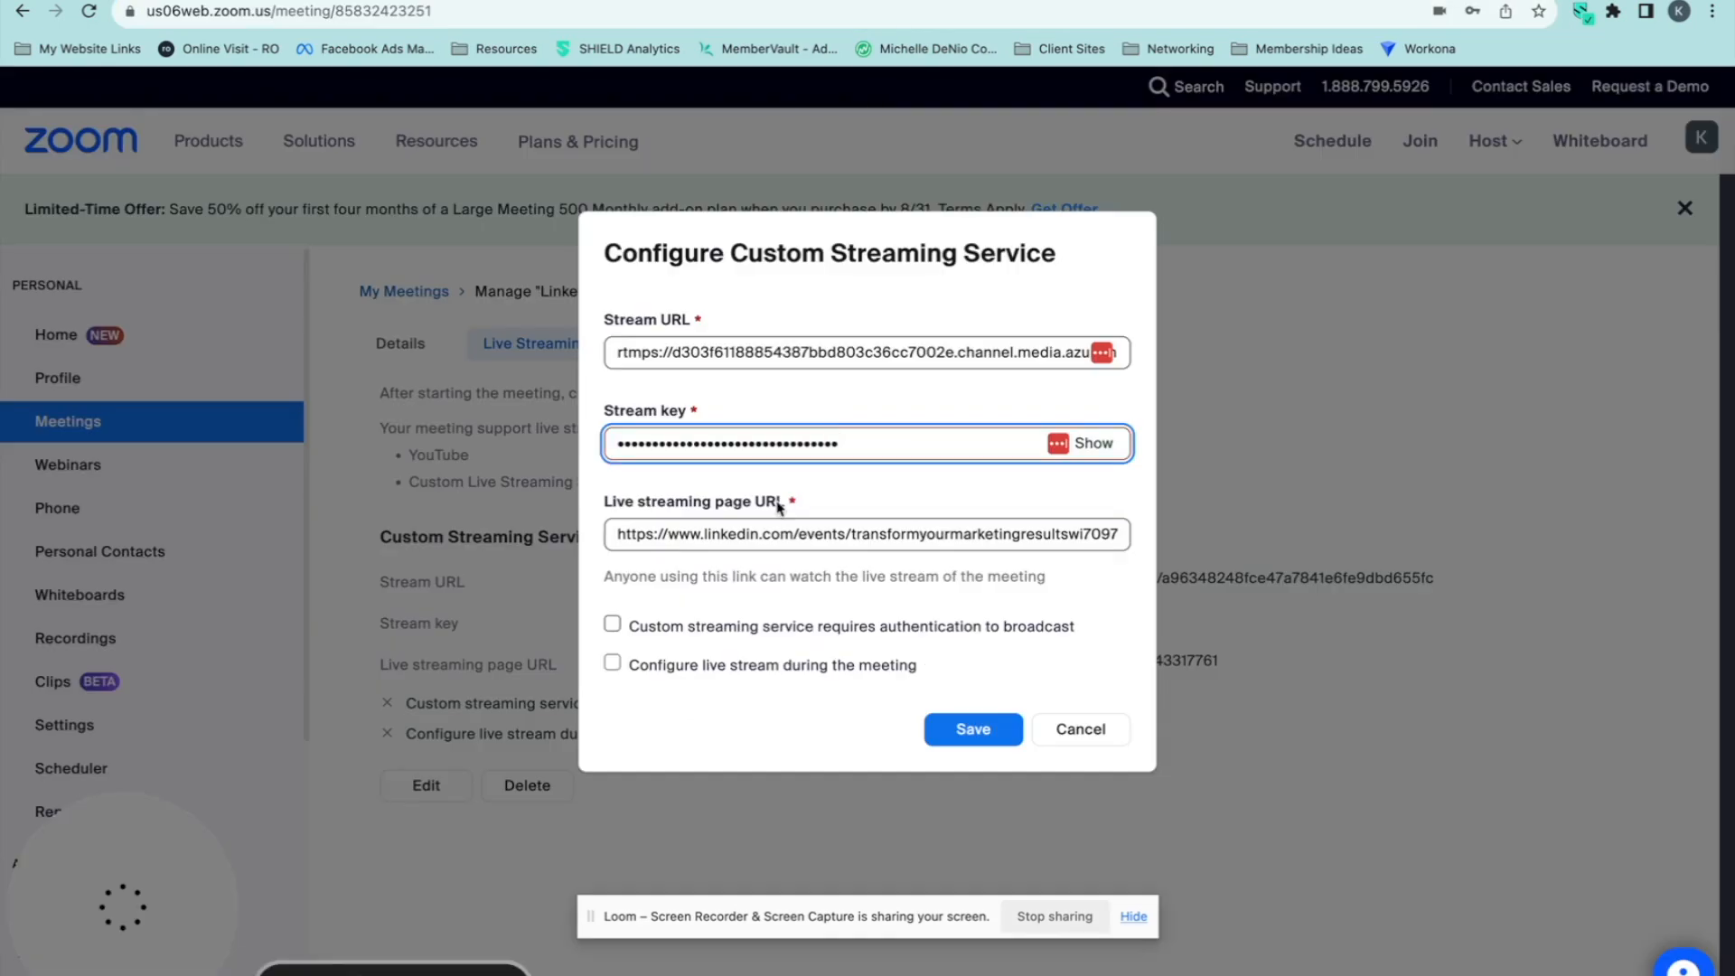
left_click(746, 533)
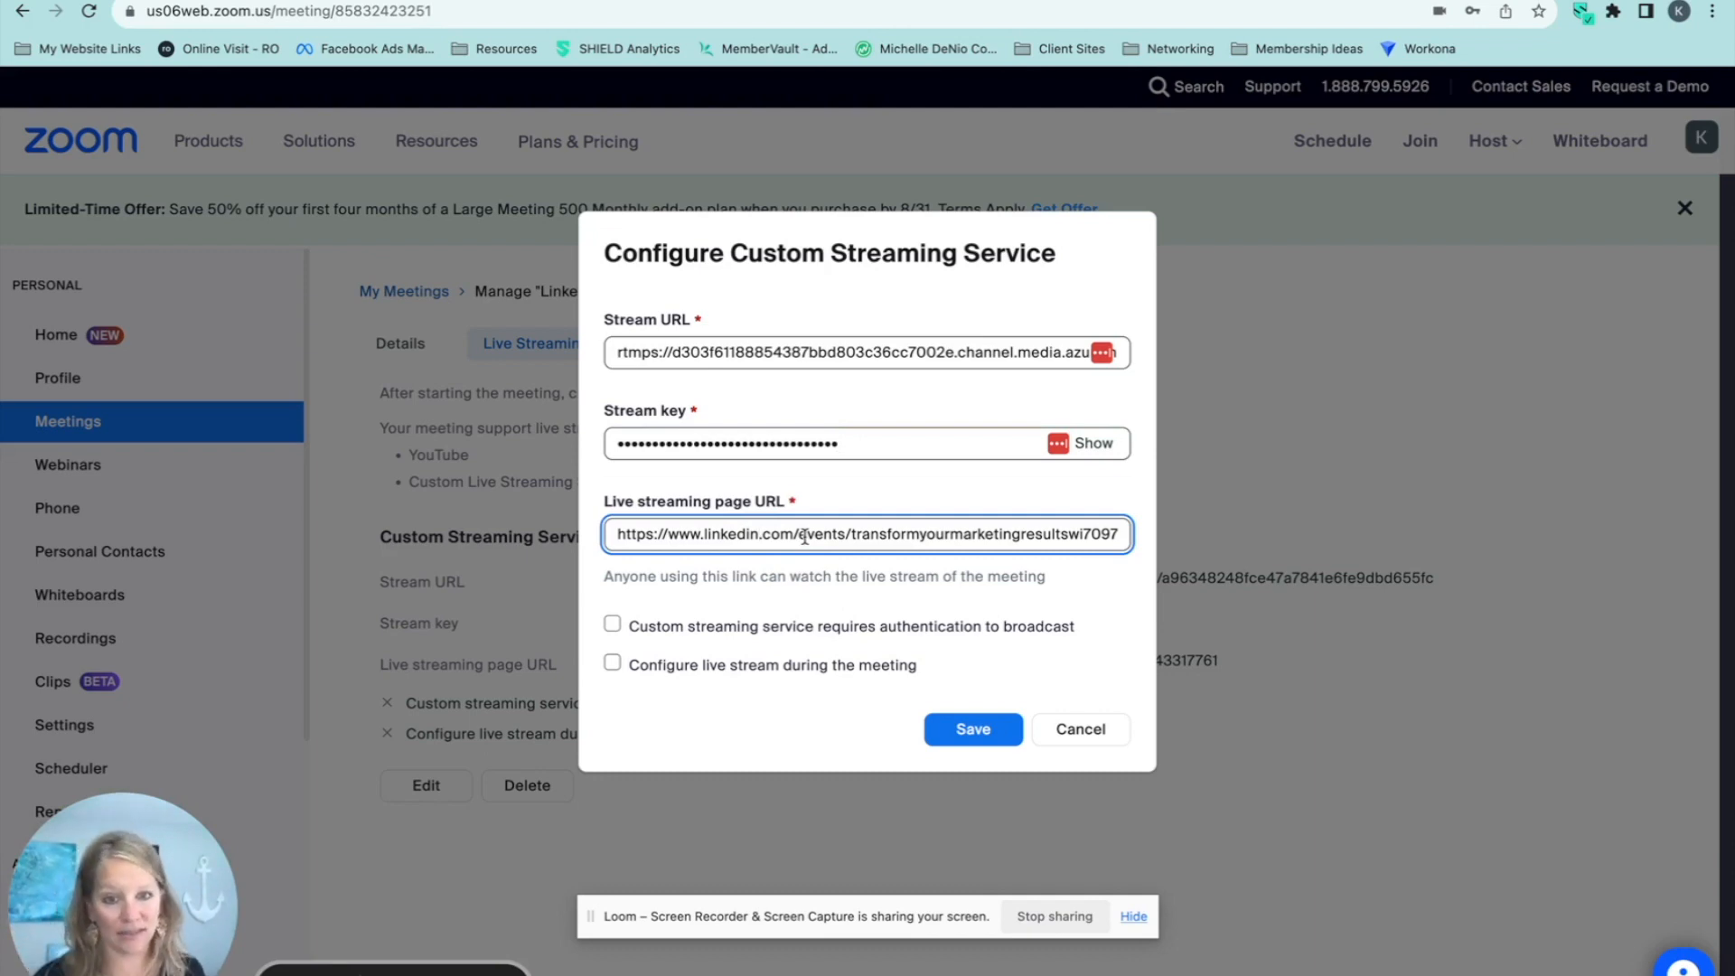
Save Zoom's custom streaming configuration without adding it to LastPass, and return to LinkedIn's stream setup page.
left_click(1000, 729)
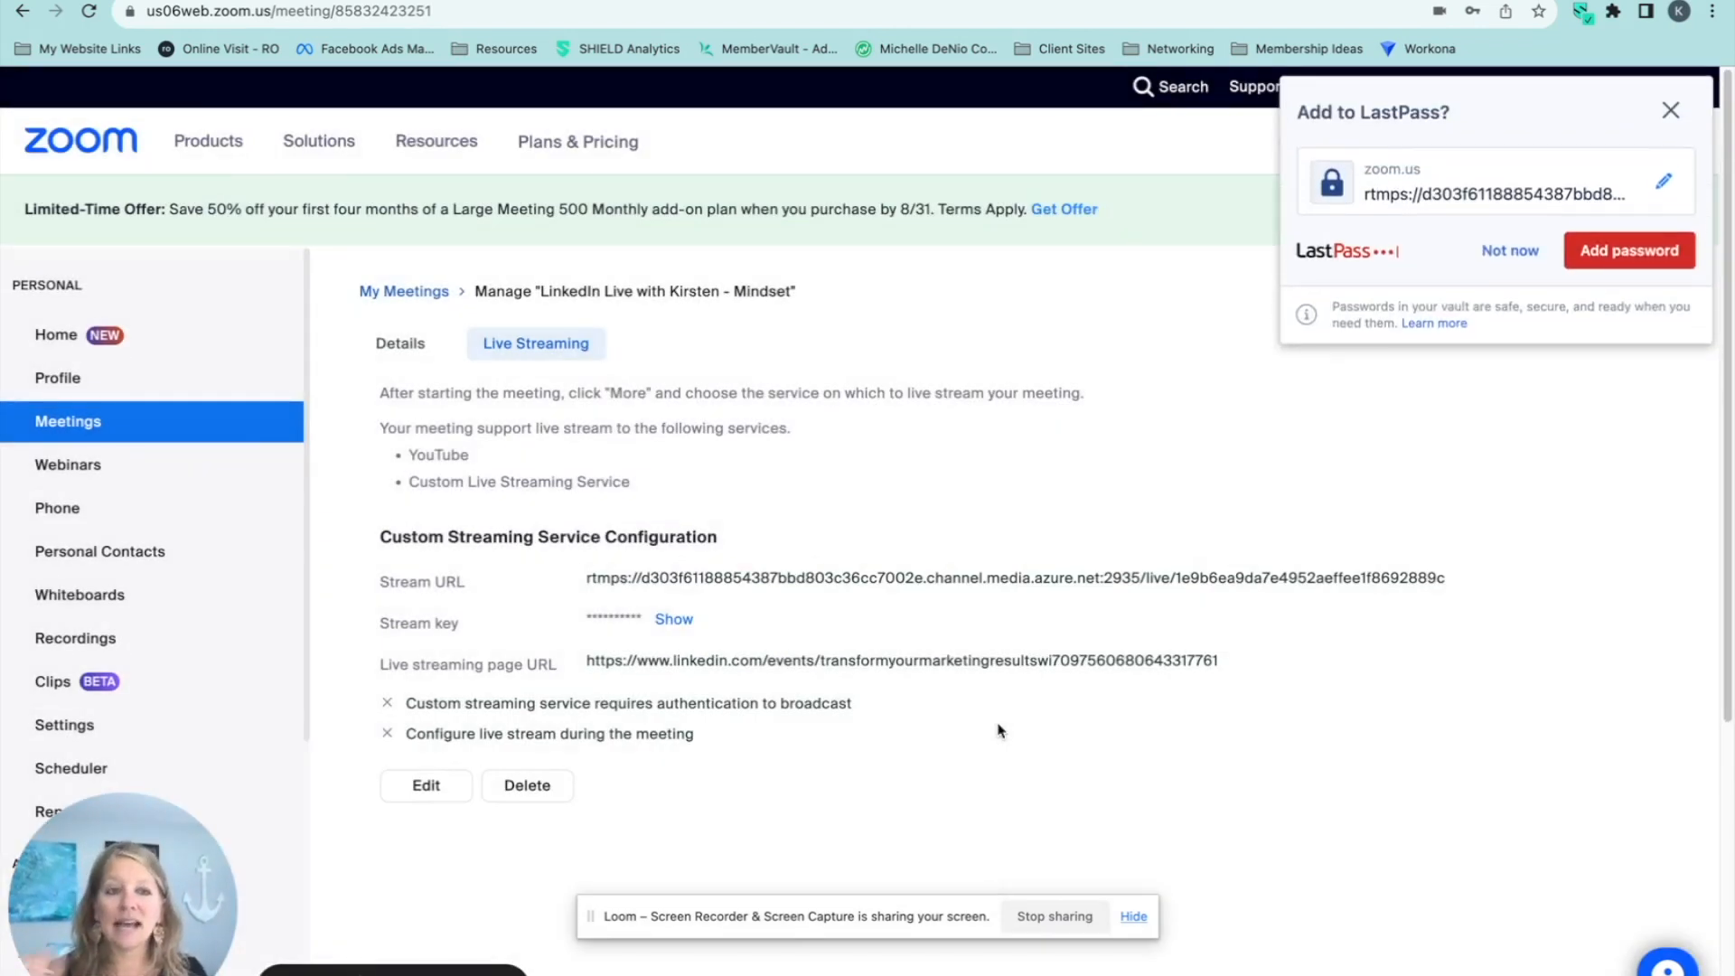
left_click(1669, 110)
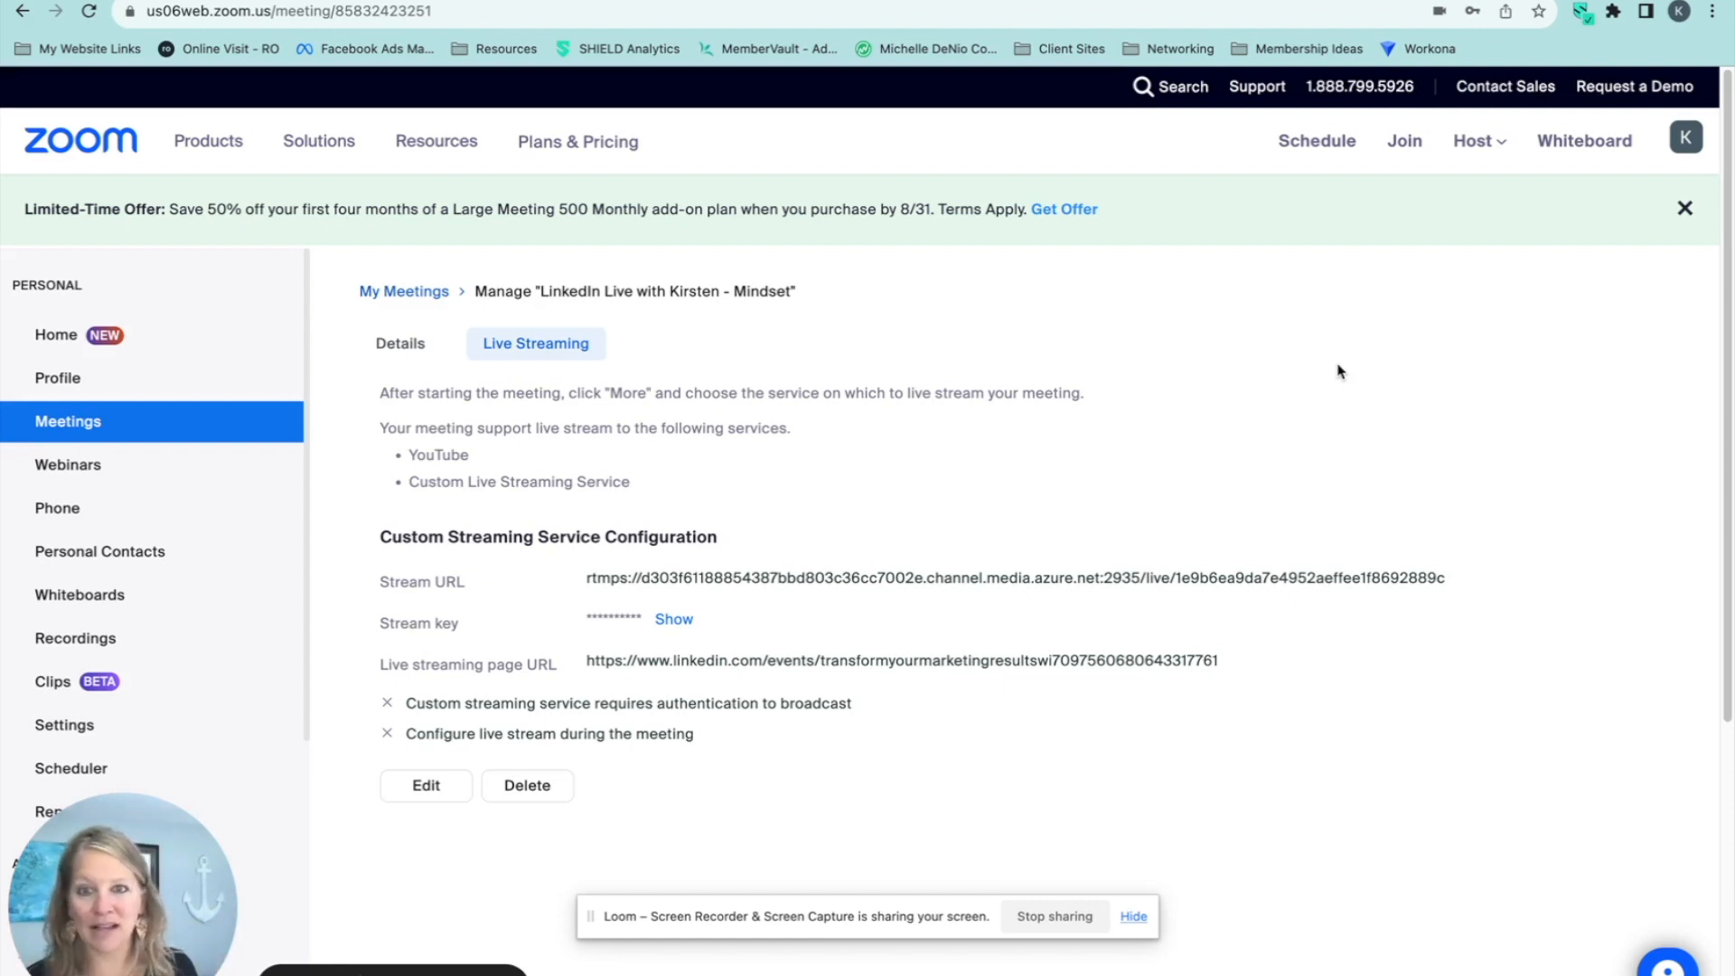
left_click(481, 1)
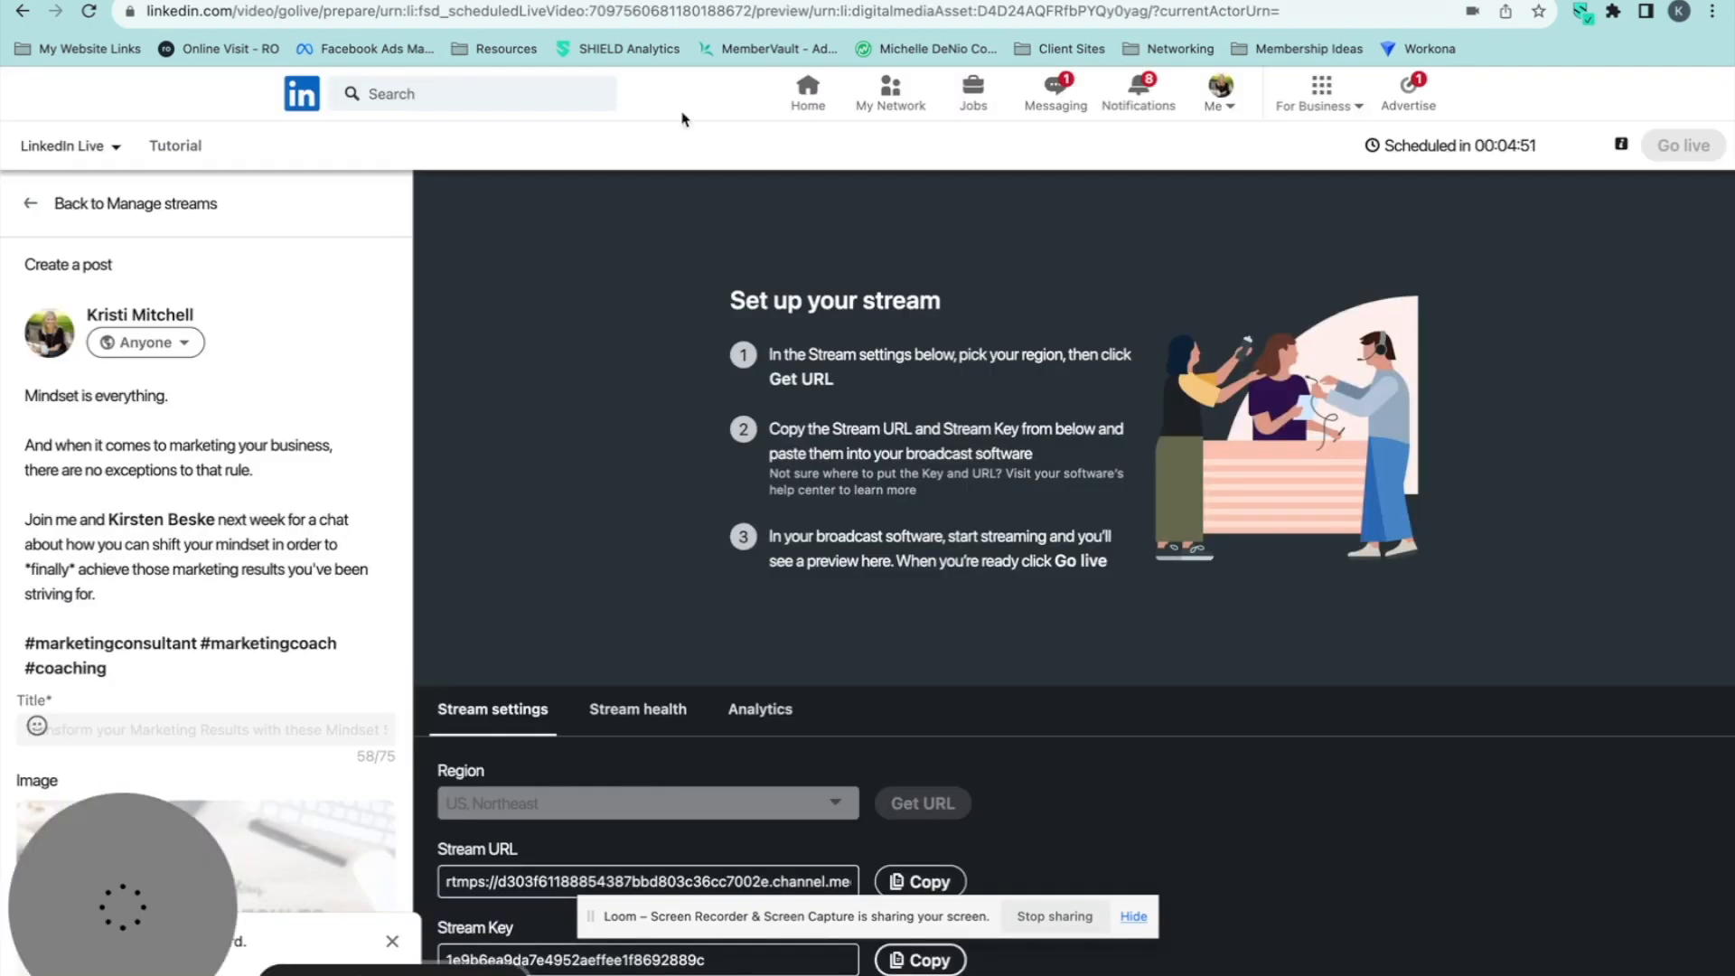